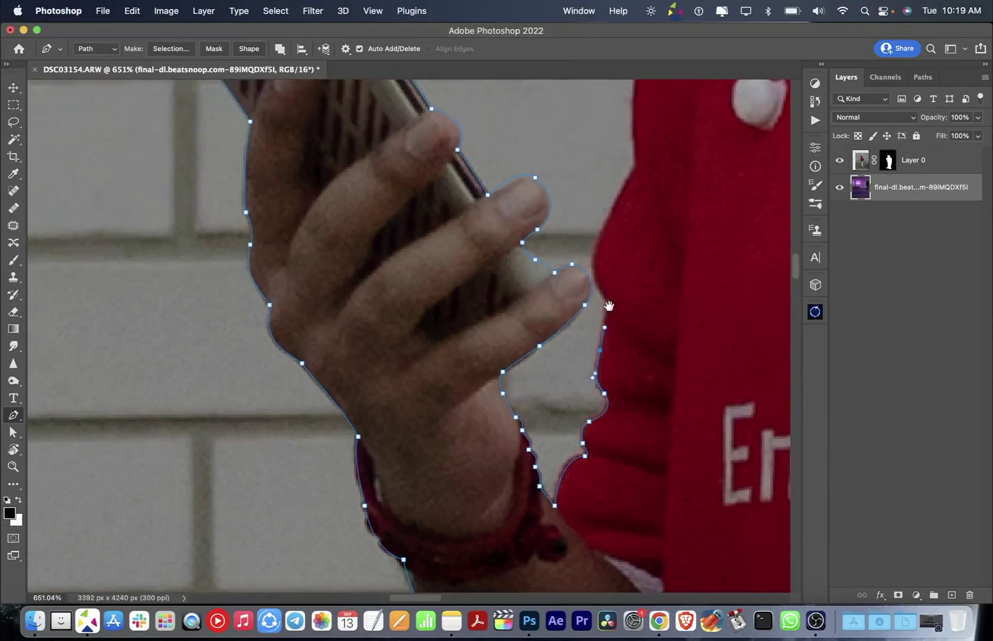
Trace the pen path up the red shirt edge from the hand toward the collar.
{"action": "scroll", "coordinate": [598, 326], "scroll_direction": "up", "scroll_amount": 3}
{"action": "scroll", "coordinate": [579, 327], "scroll_direction": "up", "scroll_amount": 3}
{"action": "left_click", "coordinate": [575, 313]}
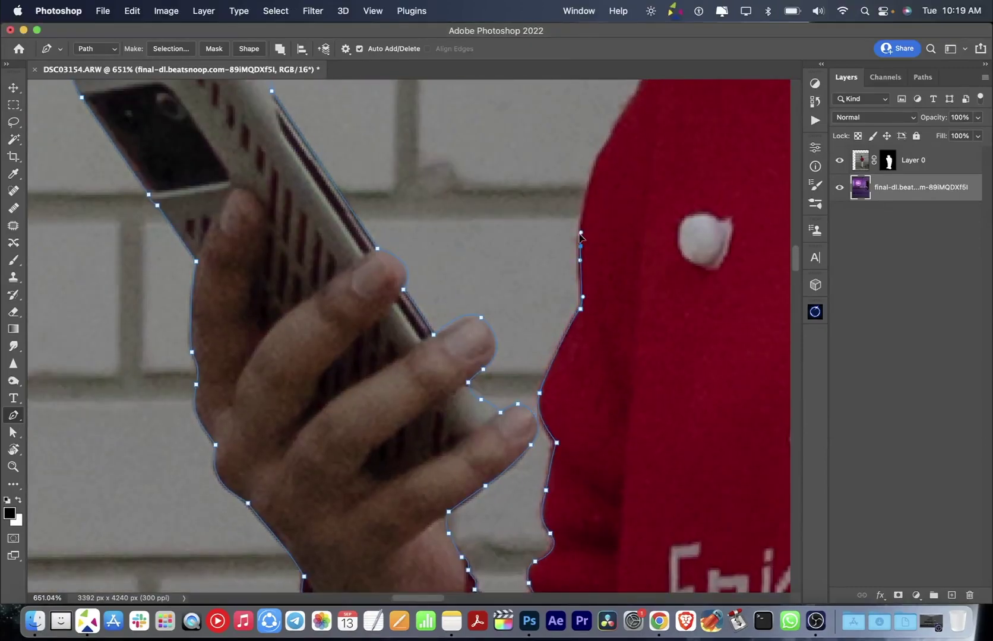
{"action": "scroll", "coordinate": [580, 236], "scroll_direction": "up", "scroll_amount": 5}
{"action": "scroll", "coordinate": [548, 337], "scroll_direction": "up", "scroll_amount": 2}
{"action": "left_click", "coordinate": [551, 272]}
{"action": "left_click", "coordinate": [575, 256]}
{"action": "left_click", "coordinate": [607, 233]}
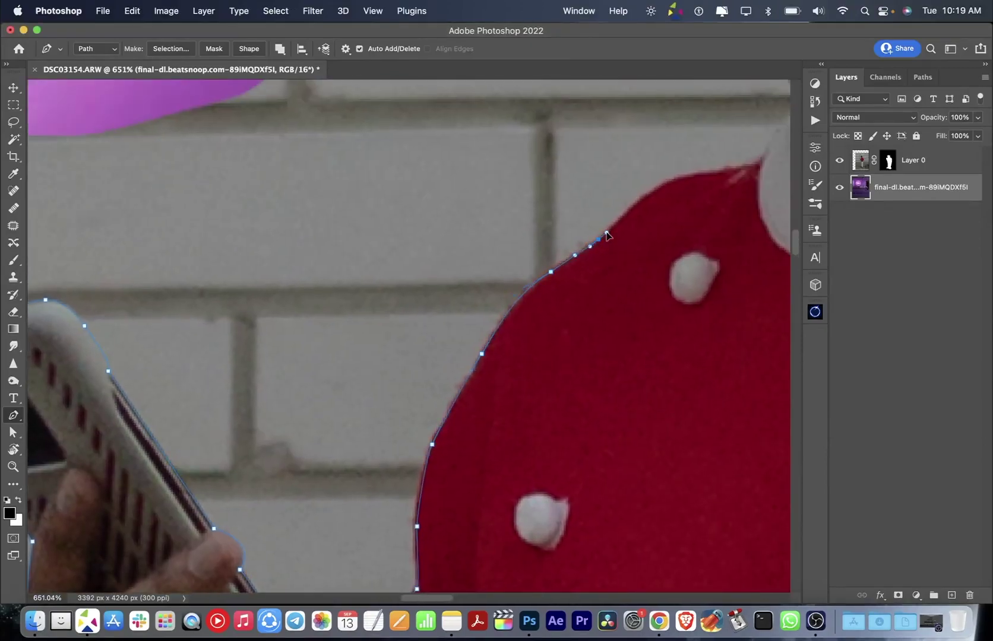
Continue the path up the neck, along the beard and moustache to the nose.
{"action": "scroll", "coordinate": [607, 233], "scroll_direction": "up", "scroll_amount": 2}
{"action": "scroll", "coordinate": [606, 233], "scroll_direction": "right", "scroll_amount": 3}
{"action": "left_click", "coordinate": [537, 265]}
{"action": "left_click", "coordinate": [557, 257]}
{"action": "left_click", "coordinate": [637, 242]}
{"action": "scroll", "coordinate": [637, 243], "scroll_direction": "up", "scroll_amount": 2}
{"action": "left_click", "coordinate": [563, 288]}
{"action": "left_click", "coordinate": [594, 249]}
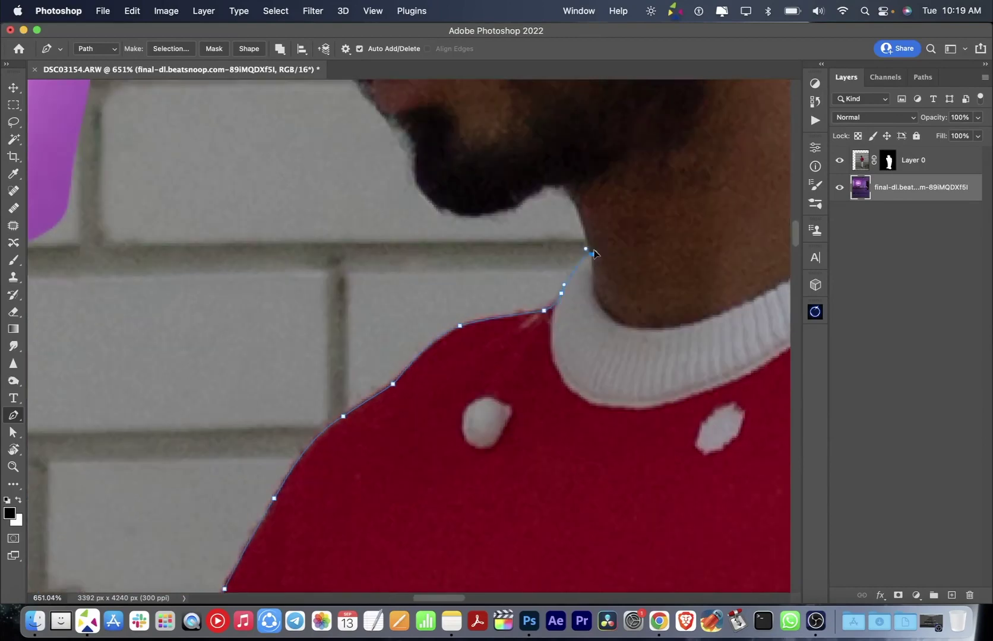
{"action": "left_click", "coordinate": [587, 224]}
{"action": "scroll", "coordinate": [587, 224], "scroll_direction": "up", "scroll_amount": 2}
{"action": "left_click", "coordinate": [585, 259]}
{"action": "scroll", "coordinate": [585, 259], "scroll_direction": "left", "scroll_amount": 3}
{"action": "left_click", "coordinate": [591, 297]}
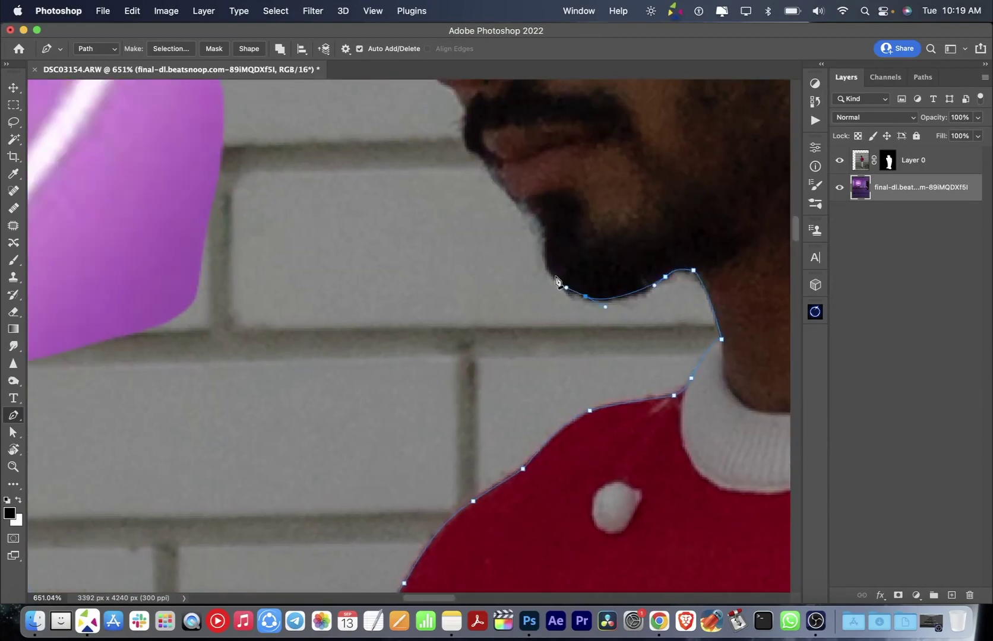
{"action": "scroll", "coordinate": [591, 297], "scroll_direction": "up", "scroll_amount": 2}
{"action": "left_click", "coordinate": [574, 294]}
{"action": "scroll", "coordinate": [572, 299], "scroll_direction": "up", "scroll_amount": 2}
{"action": "scroll", "coordinate": [568, 301], "scroll_direction": "left", "scroll_amount": 2}
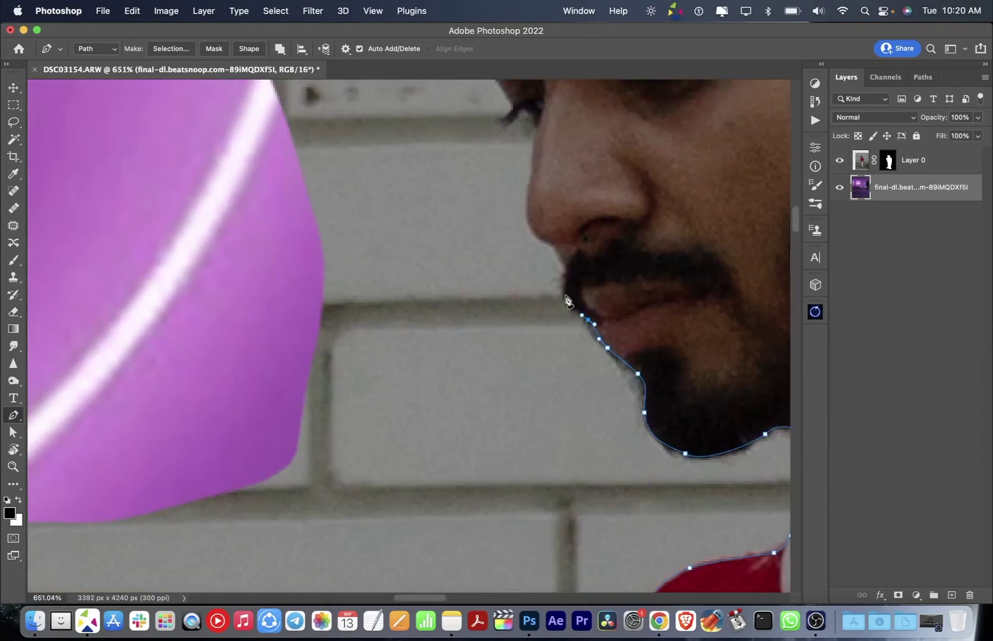
{"action": "left_click", "coordinate": [559, 250]}
Trace past the forehead around the hair's outer edge and hanging curls, curving around a curl.
{"action": "scroll", "coordinate": [570, 279], "scroll_direction": "up", "scroll_amount": 2}
{"action": "scroll", "coordinate": [579, 297], "scroll_direction": "left", "scroll_amount": 1}
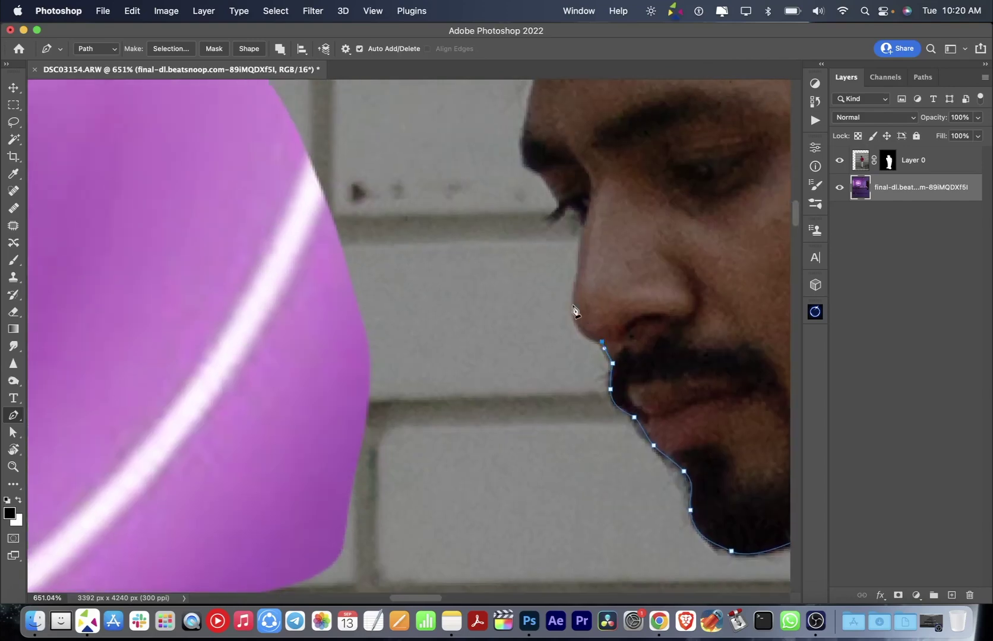
{"action": "left_click", "coordinate": [573, 280]}
{"action": "scroll", "coordinate": [574, 285], "scroll_direction": "up", "scroll_amount": 2}
{"action": "scroll", "coordinate": [573, 297], "scroll_direction": "right", "scroll_amount": 1}
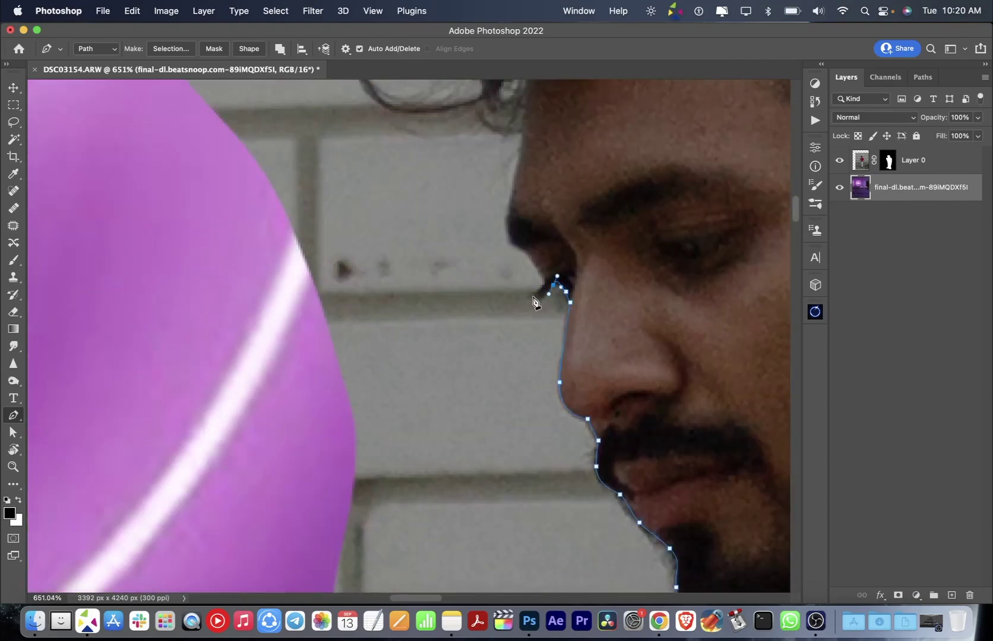
{"action": "scroll", "coordinate": [540, 279], "scroll_direction": "up", "scroll_amount": 2}
{"action": "scroll", "coordinate": [552, 305], "scroll_direction": "left", "scroll_amount": 1}
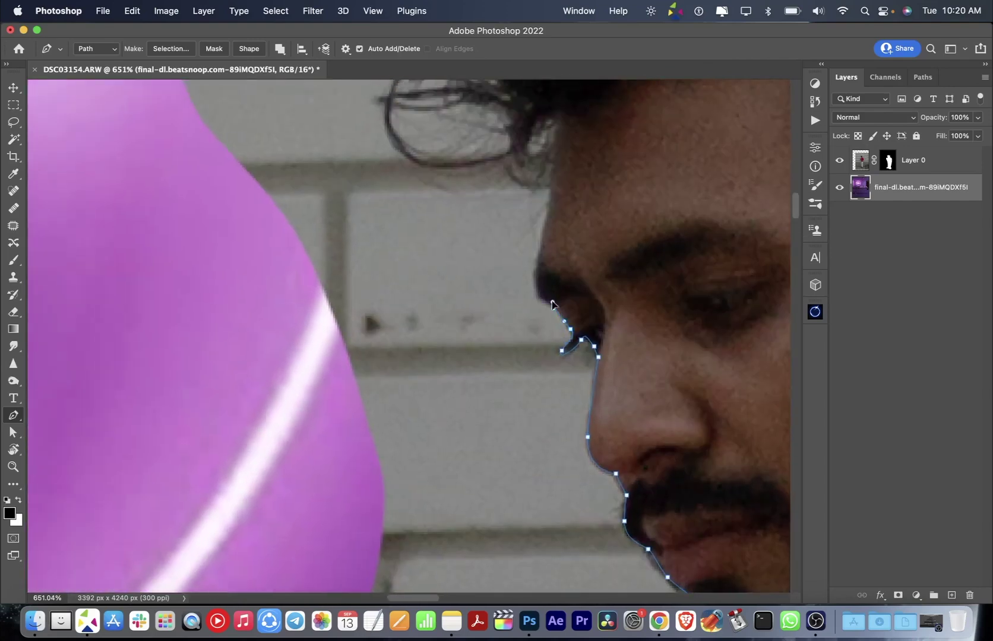
{"action": "left_click", "coordinate": [542, 249]}
{"action": "scroll", "coordinate": [538, 285], "scroll_direction": "up", "scroll_amount": 5}
{"action": "scroll", "coordinate": [535, 321], "scroll_direction": "right", "scroll_amount": 1}
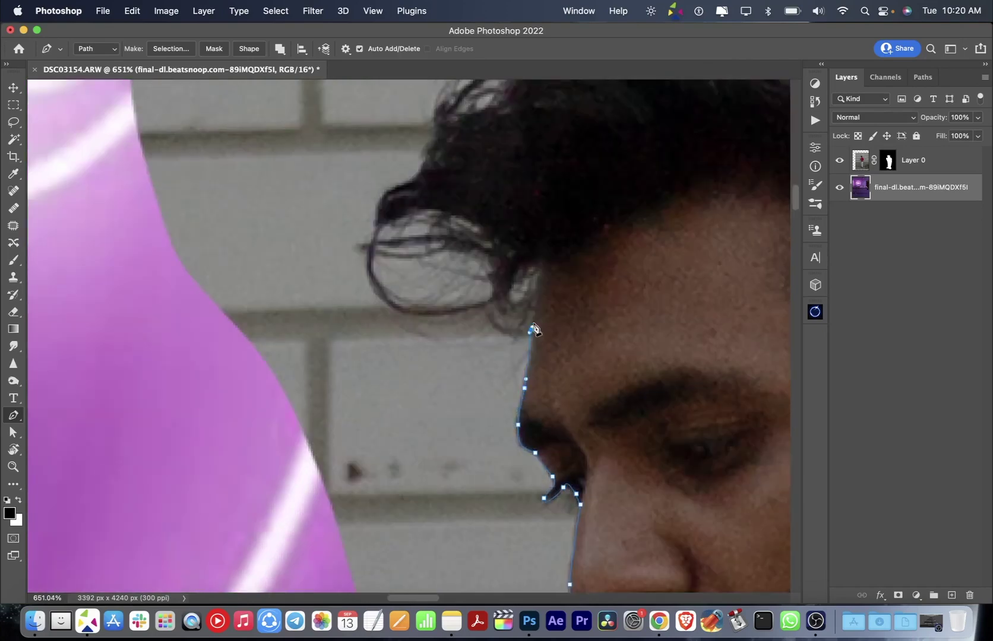
{"action": "left_click", "coordinate": [539, 261]}
{"action": "left_click", "coordinate": [509, 301]}
{"action": "left_click", "coordinate": [512, 334]}
{"action": "left_click", "coordinate": [486, 315]}
{"action": "left_click", "coordinate": [463, 315]}
{"action": "left_click_drag", "start_coordinate": [369, 315], "coordinate": [357, 296]}
{"action": "scroll", "coordinate": [351, 227], "scroll_direction": "up", "scroll_amount": 5}
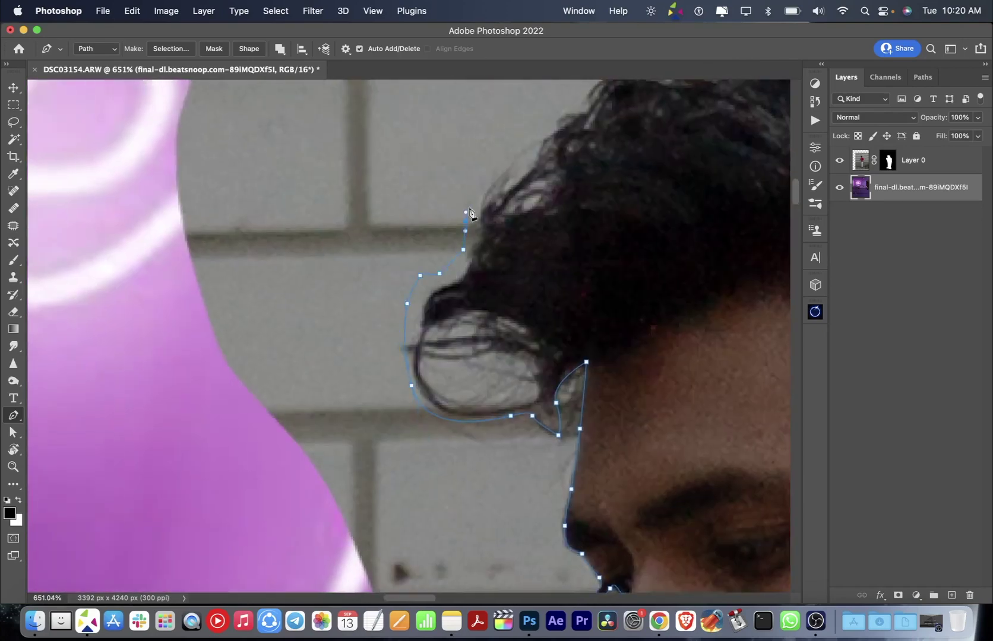
{"action": "left_click", "coordinate": [476, 306]}
{"action": "scroll", "coordinate": [523, 257], "scroll_direction": "up", "scroll_amount": 5}
Carry the path across the top of the head and down the back of the neck to the collar.
{"action": "left_click", "coordinate": [611, 290]}
{"action": "left_click", "coordinate": [677, 312]}
{"action": "left_click", "coordinate": [725, 358]}
{"action": "scroll", "coordinate": [731, 364], "scroll_direction": "down", "scroll_amount": 5}
{"action": "left_click", "coordinate": [589, 240]}
{"action": "left_click", "coordinate": [602, 237]}
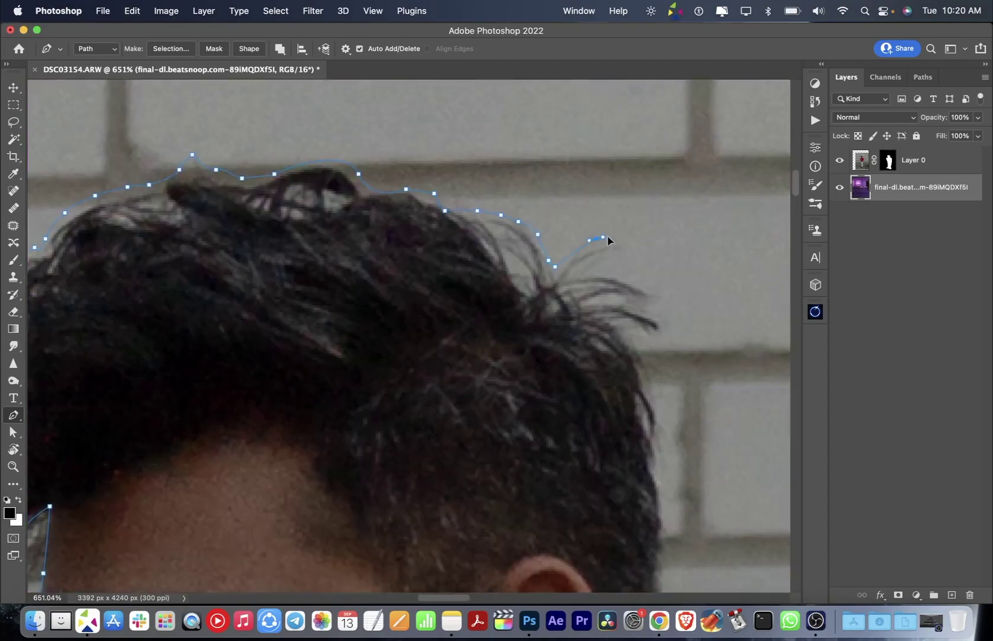
{"action": "left_click_drag", "start_coordinate": [671, 477], "coordinate": [565, 230]}
{"action": "left_click", "coordinate": [544, 301]}
{"action": "left_click", "coordinate": [545, 339]}
{"action": "left_click", "coordinate": [555, 366]}
{"action": "left_click", "coordinate": [566, 392]}
{"action": "scroll", "coordinate": [523, 289], "scroll_direction": "down", "scroll_amount": 5}
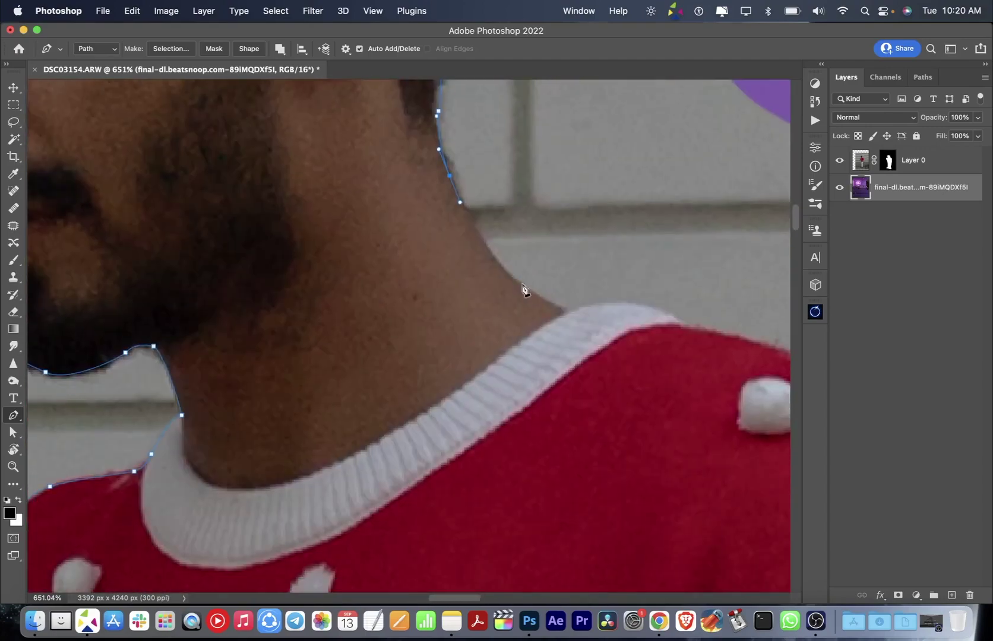
Follow the white collar over the far shoulder and down to the sleeve.
{"action": "left_click", "coordinate": [600, 304]}
{"action": "scroll", "coordinate": [599, 304], "scroll_direction": "down", "scroll_amount": 3}
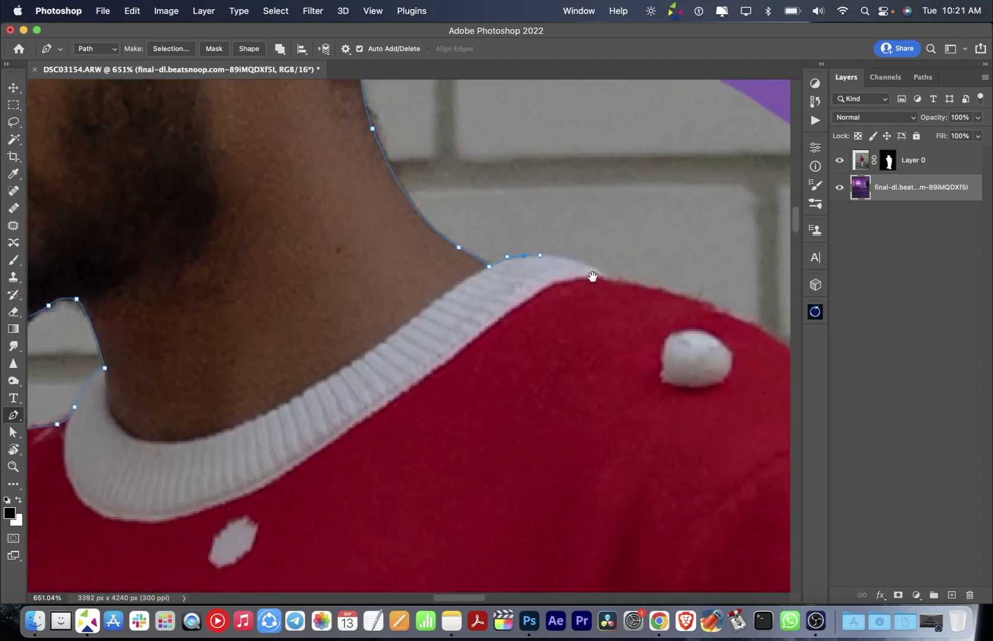
{"action": "left_click", "coordinate": [616, 277]}
{"action": "scroll", "coordinate": [623, 279], "scroll_direction": "down", "scroll_amount": 5}
{"action": "left_click", "coordinate": [537, 199]}
{"action": "left_click", "coordinate": [600, 252]}
{"action": "scroll", "coordinate": [640, 293], "scroll_direction": "down", "scroll_amount": 5}
{"action": "left_click", "coordinate": [514, 143]}
{"action": "left_click", "coordinate": [552, 203]}
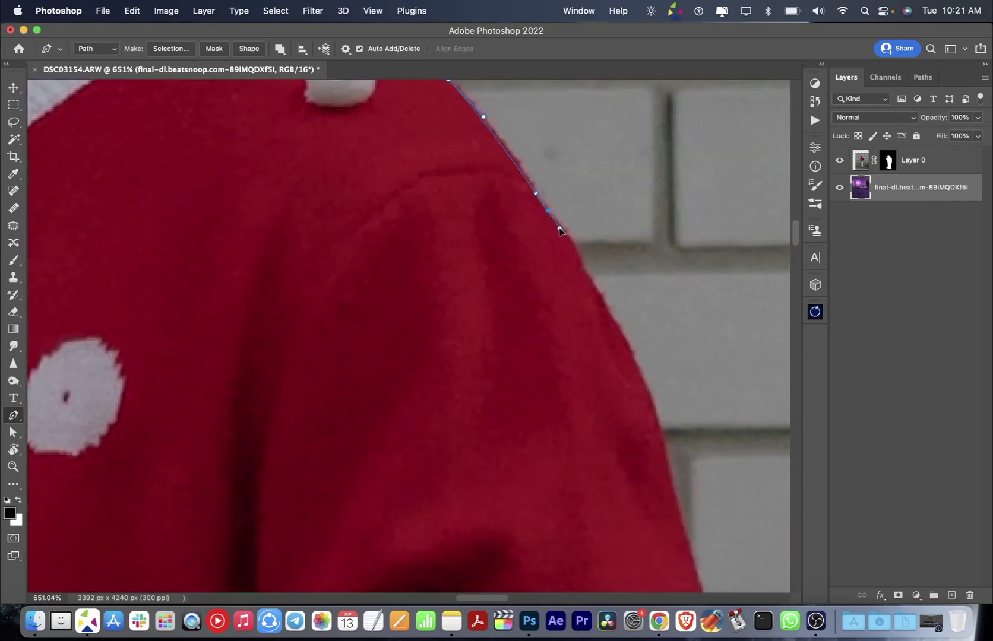
{"action": "left_click", "coordinate": [570, 232]}
{"action": "left_click", "coordinate": [588, 262]}
{"action": "left_click", "coordinate": [597, 282]}
Trace down the bunched sleeve folds with curved anchors to just above the cuff.
{"action": "scroll", "coordinate": [605, 304], "scroll_direction": "down", "scroll_amount": 5}
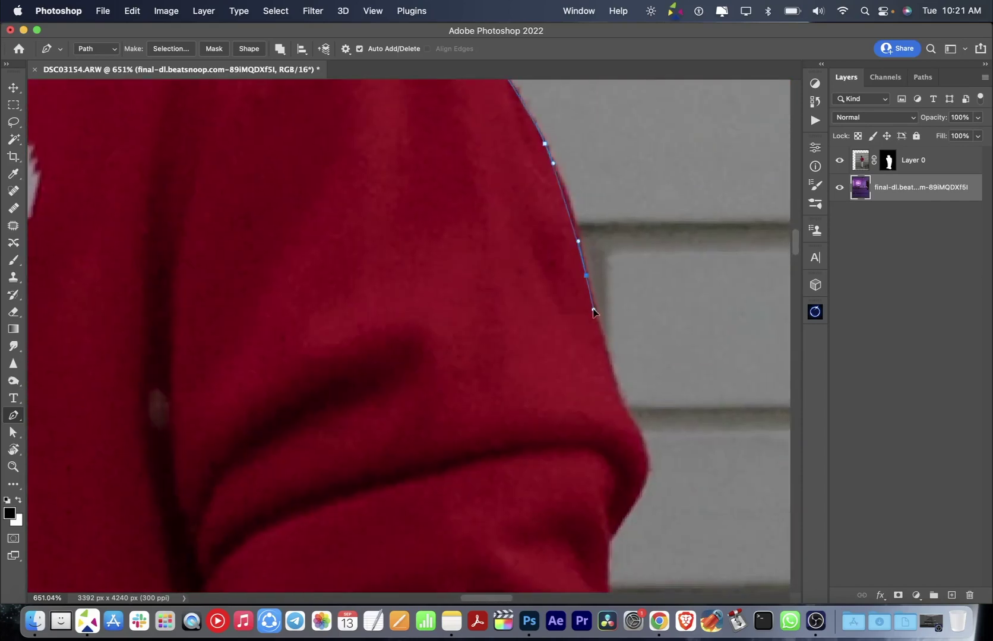
{"action": "left_click", "coordinate": [600, 343]}
{"action": "scroll", "coordinate": [615, 373], "scroll_direction": "down", "scroll_amount": 3}
{"action": "left_click_drag", "start_coordinate": [615, 395], "coordinate": [605, 416]}
{"action": "scroll", "coordinate": [593, 441], "scroll_direction": "down", "scroll_amount": 5}
{"action": "left_click", "coordinate": [627, 284]}
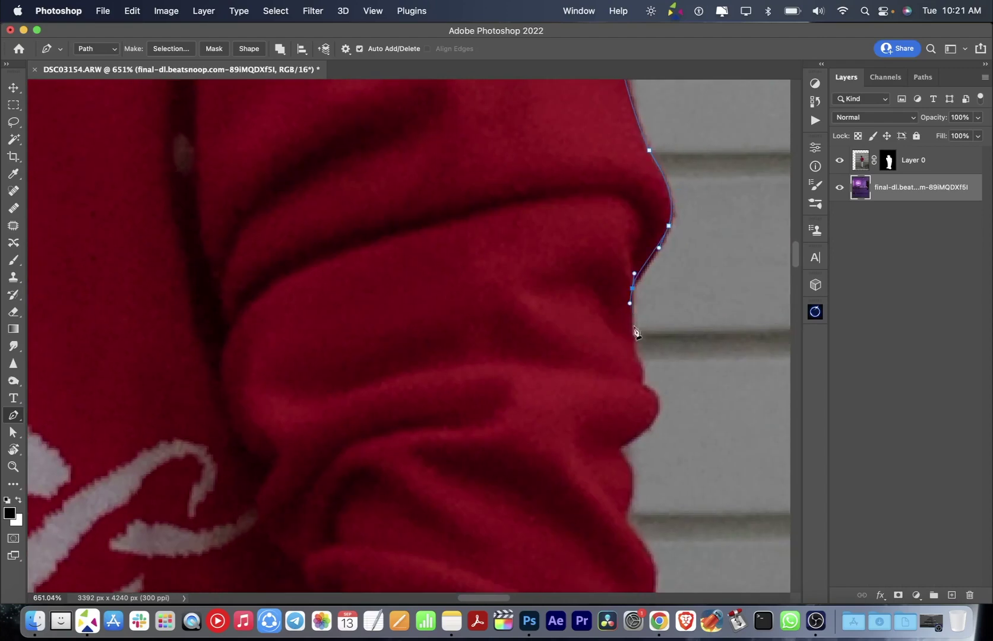
{"action": "left_click", "coordinate": [627, 339]}
{"action": "left_click", "coordinate": [637, 374]}
{"action": "scroll", "coordinate": [639, 383], "scroll_direction": "down", "scroll_amount": 2}
{"action": "left_click_drag", "start_coordinate": [632, 362], "coordinate": [616, 375]}
{"action": "left_click", "coordinate": [615, 386]}
{"action": "scroll", "coordinate": [616, 380], "scroll_direction": "down", "scroll_amount": 3}
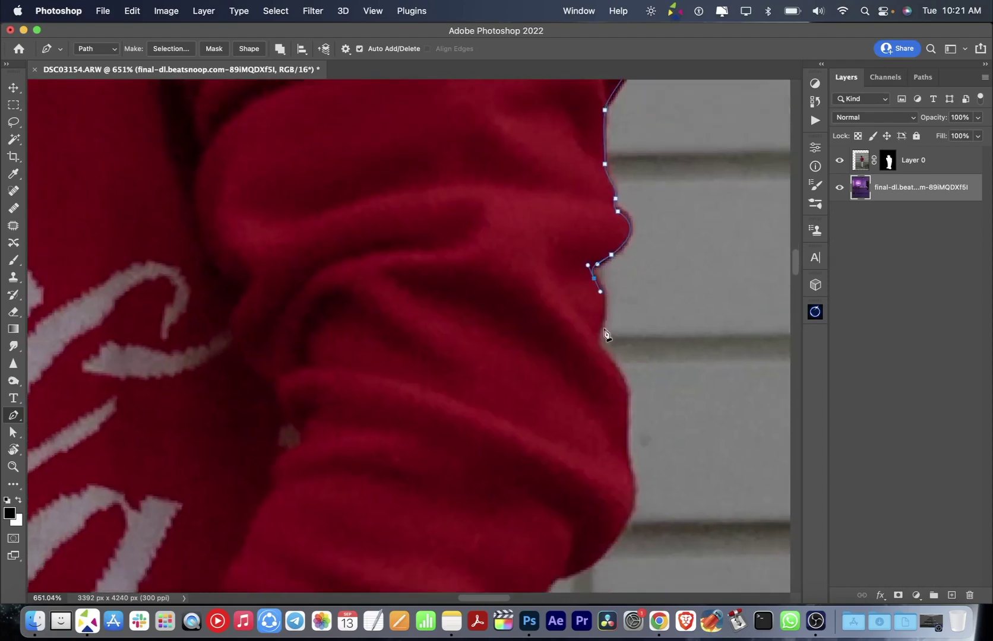
{"action": "left_click", "coordinate": [601, 326]}
{"action": "scroll", "coordinate": [618, 370], "scroll_direction": "down", "scroll_amount": 3}
{"action": "left_click", "coordinate": [597, 341]}
Trace the Pen path with curved anchors down the sleeve to the cuff edge.
{"action": "scroll", "coordinate": [597, 342], "scroll_direction": "down", "scroll_amount": 3}
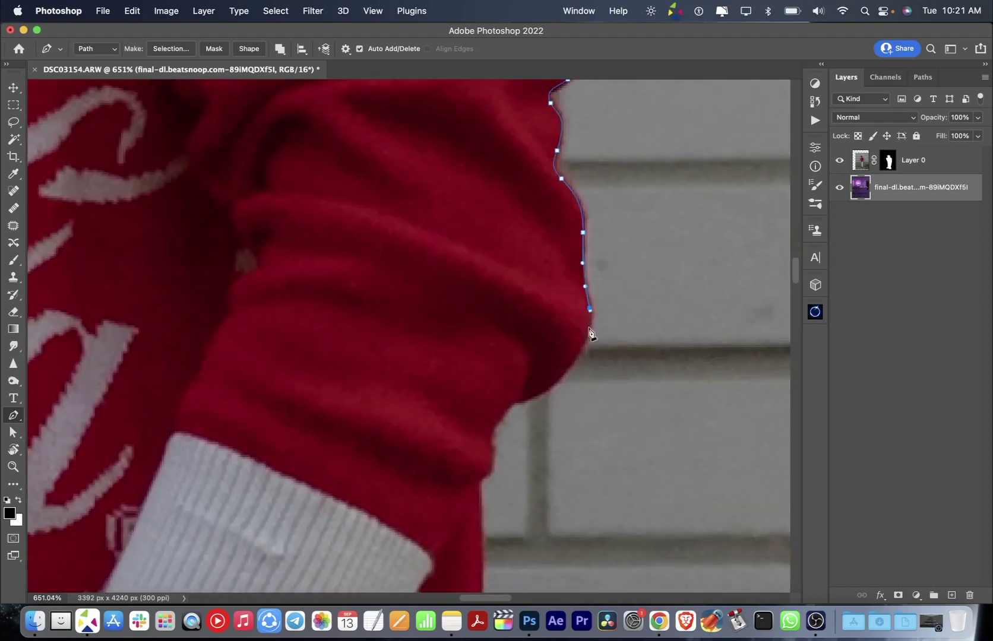
{"action": "mouse_move", "coordinate": [555, 388]}
{"action": "left_mouse_down"}
{"action": "mouse_move", "coordinate": [528, 378]}
{"action": "mouse_move", "coordinate": [554, 430]}
{"action": "left_mouse_up"}
{"action": "scroll", "coordinate": [563, 312], "scroll_direction": "down", "scroll_amount": 3}
{"action": "left_click", "coordinate": [564, 363]}
{"action": "scroll", "coordinate": [553, 416], "scroll_direction": "down", "scroll_amount": 4}
{"action": "left_click_drag", "start_coordinate": [553, 346], "coordinate": [550, 375]}
{"action": "scroll", "coordinate": [550, 375], "scroll_direction": "down", "scroll_amount": 3}
{"action": "left_click_drag", "start_coordinate": [567, 314], "coordinate": [544, 338]}
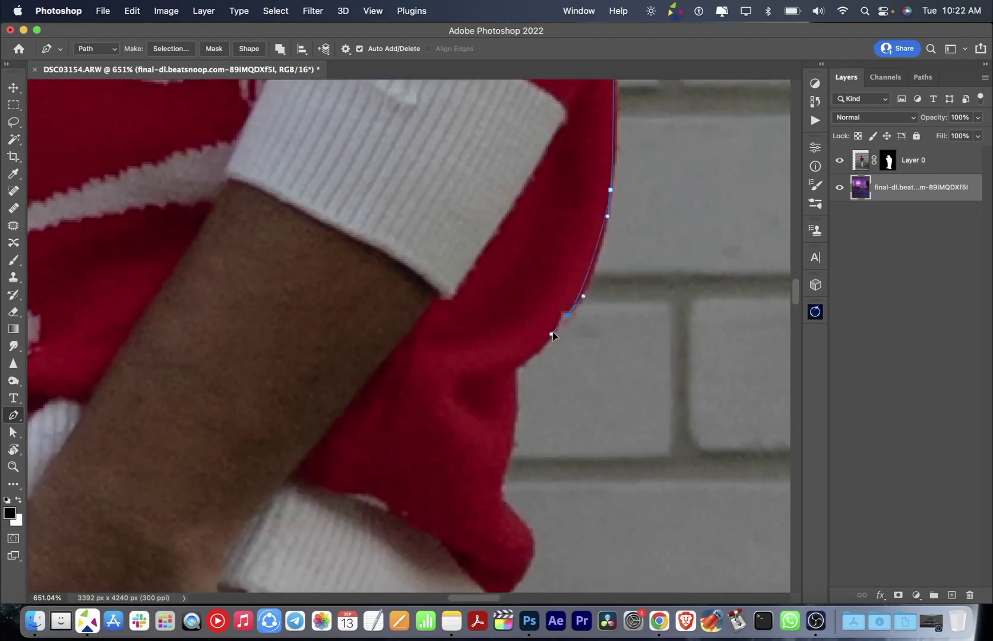
{"action": "scroll", "coordinate": [591, 294], "scroll_direction": "down", "scroll_amount": 3}
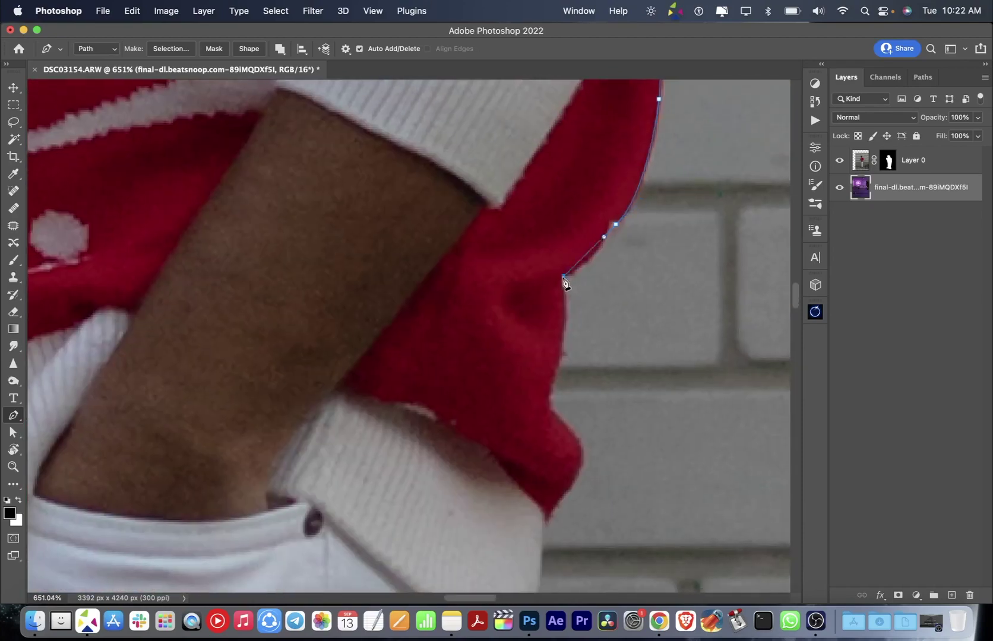
{"action": "left_click_drag", "start_coordinate": [568, 284], "coordinate": [551, 324]}
{"action": "left_click", "coordinate": [580, 322]}
{"action": "scroll", "coordinate": [582, 263], "scroll_direction": "down", "scroll_amount": 3}
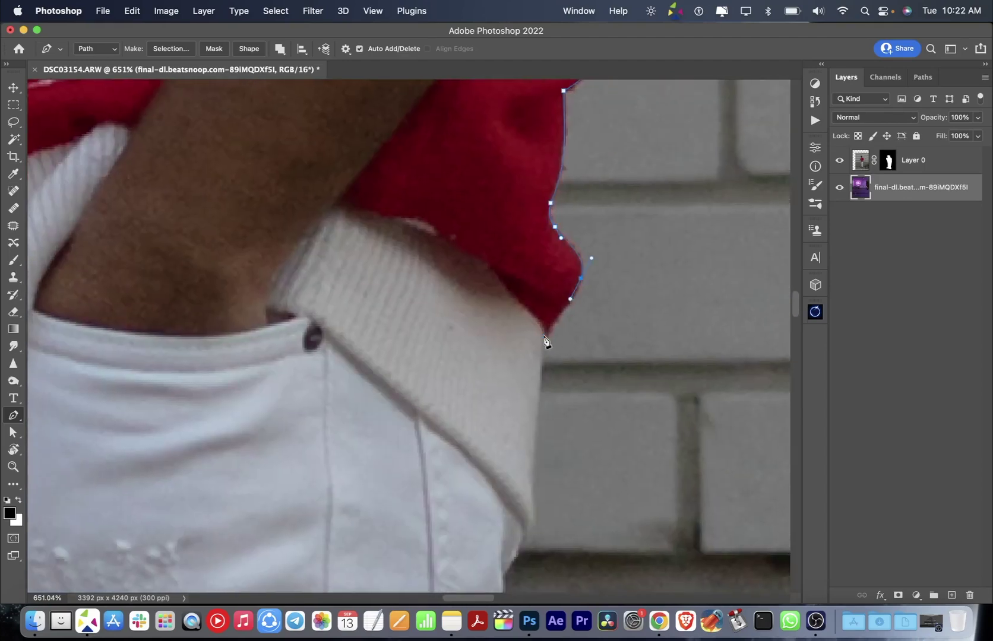
{"action": "left_click", "coordinate": [540, 361]}
{"action": "scroll", "coordinate": [543, 356], "scroll_direction": "down", "scroll_amount": 3}
{"action": "mouse_move", "coordinate": [551, 324]}
{"action": "left_mouse_down"}
{"action": "mouse_move", "coordinate": [550, 356]}
{"action": "mouse_move", "coordinate": [522, 390]}
{"action": "left_mouse_up"}
{"action": "scroll", "coordinate": [511, 430], "scroll_direction": "down", "scroll_amount": 3}
Continue the Pen outline down the outer edge of the jeans.
{"action": "left_click", "coordinate": [539, 405]}
{"action": "scroll", "coordinate": [542, 406], "scroll_direction": "down", "scroll_amount": 5}
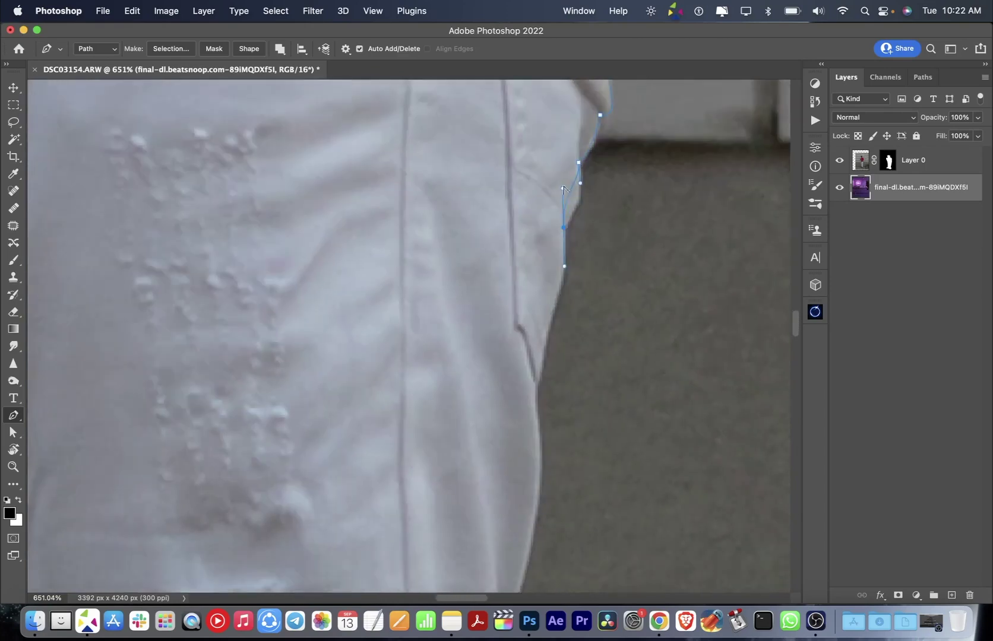
{"action": "scroll", "coordinate": [588, 236], "scroll_direction": "left", "scroll_amount": 2}
{"action": "scroll", "coordinate": [566, 340], "scroll_direction": "down", "scroll_amount": 5}
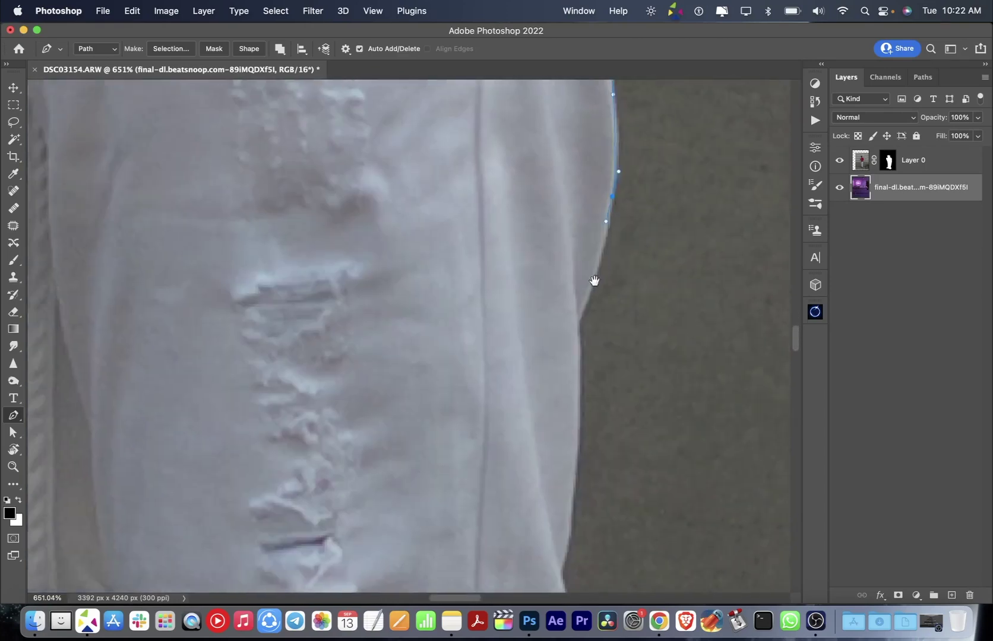
{"action": "left_click", "coordinate": [592, 294]}
{"action": "scroll", "coordinate": [578, 383], "scroll_direction": "down", "scroll_amount": 3}
{"action": "left_click", "coordinate": [584, 411]}
{"action": "scroll", "coordinate": [584, 410], "scroll_direction": "down", "scroll_amount": 5}
{"action": "scroll", "coordinate": [564, 318], "scroll_direction": "right", "scroll_amount": 2}
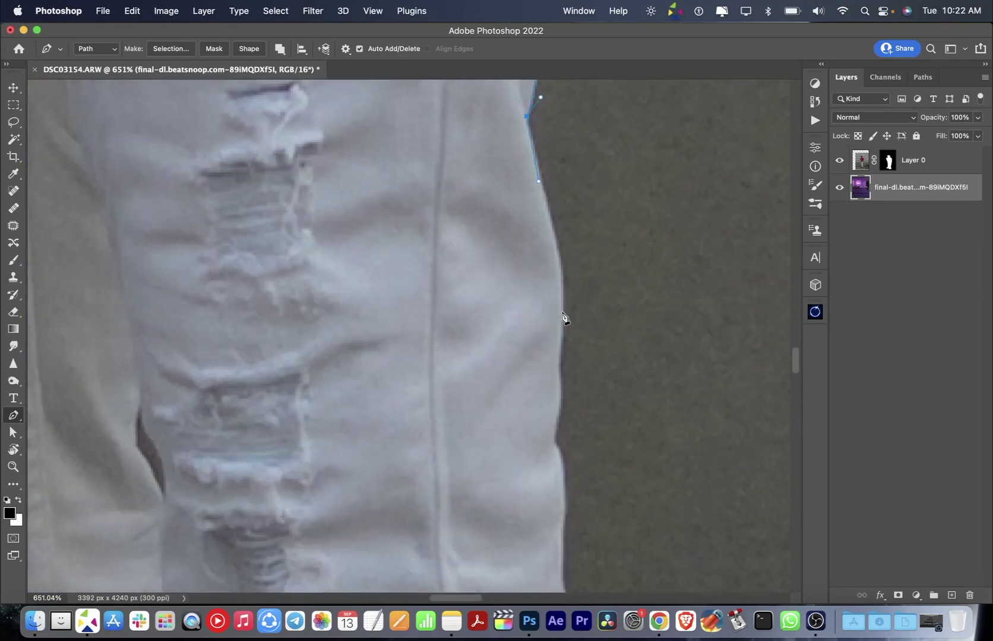
{"action": "left_click", "coordinate": [562, 466]}
{"action": "scroll", "coordinate": [557, 336], "scroll_direction": "down", "scroll_amount": 5}
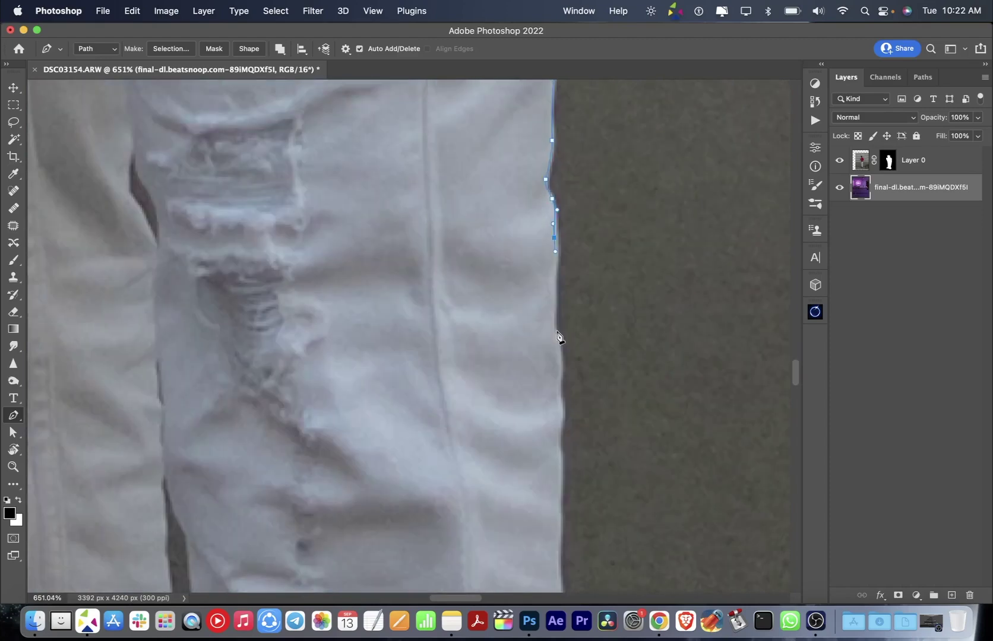
{"action": "left_click", "coordinate": [559, 374]}
{"action": "scroll", "coordinate": [563, 380], "scroll_direction": "down", "scroll_amount": 1}
{"action": "scroll", "coordinate": [558, 404], "scroll_direction": "down", "scroll_amount": 3}
{"action": "scroll", "coordinate": [556, 369], "scroll_direction": "down", "scroll_amount": 3}
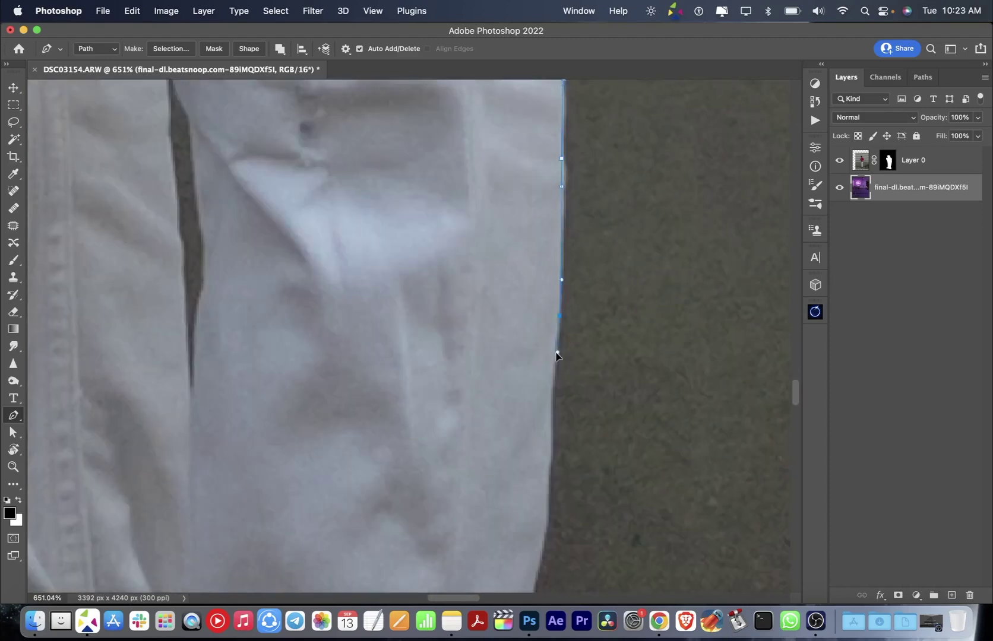
{"action": "left_click", "coordinate": [545, 399]}
{"action": "left_click", "coordinate": [547, 454]}
{"action": "scroll", "coordinate": [555, 428], "scroll_direction": "down", "scroll_amount": 3}
{"action": "scroll", "coordinate": [561, 363], "scroll_direction": "down", "scroll_amount": 3}
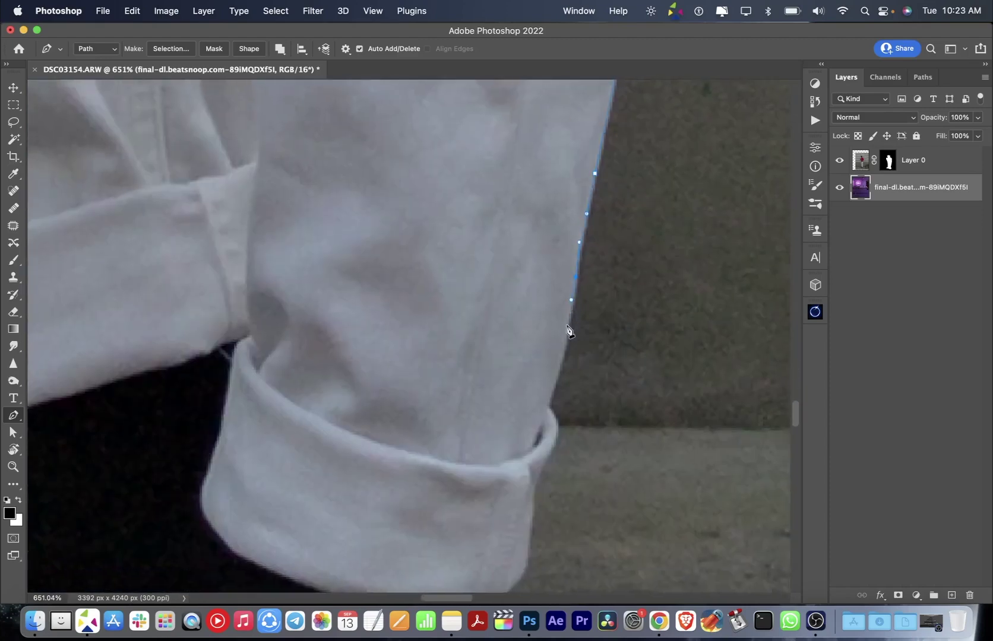
{"action": "scroll", "coordinate": [567, 351], "scroll_direction": "down", "scroll_amount": 3}
Extend the outline past the cuff, down the sock, and around the shoe's heel.
{"action": "left_click", "coordinate": [574, 360]}
{"action": "scroll", "coordinate": [585, 344], "scroll_direction": "down", "scroll_amount": 2}
{"action": "left_click", "coordinate": [568, 356]}
{"action": "scroll", "coordinate": [570, 355], "scroll_direction": "down", "scroll_amount": 3}
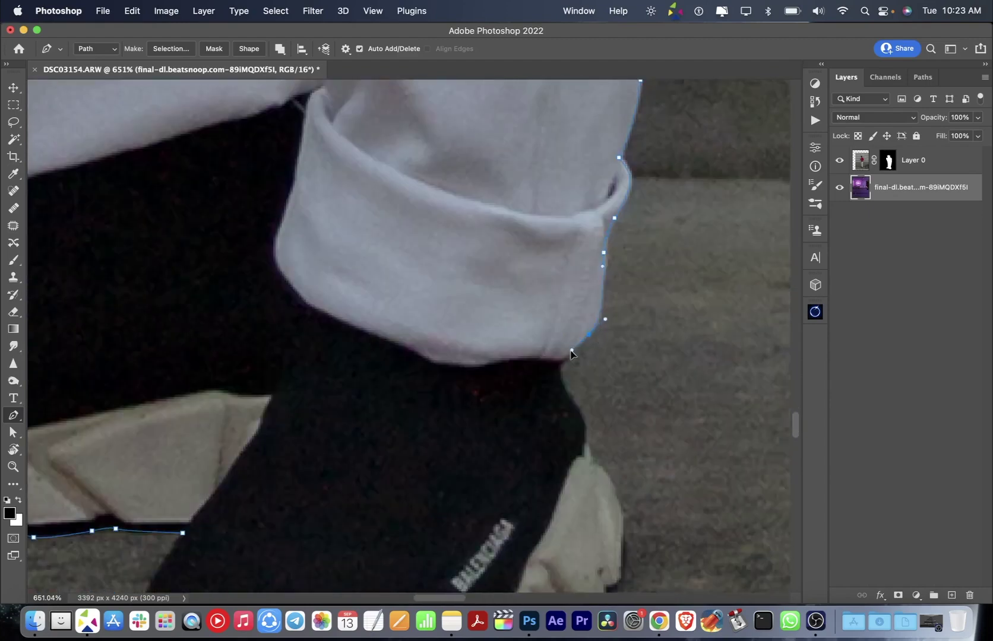
{"action": "scroll", "coordinate": [566, 403], "scroll_direction": "down", "scroll_amount": 2}
{"action": "left_click", "coordinate": [562, 326]}
{"action": "left_click", "coordinate": [581, 378]}
{"action": "left_click", "coordinate": [585, 397]}
{"action": "scroll", "coordinate": [591, 399], "scroll_direction": "down", "scroll_amount": 2}
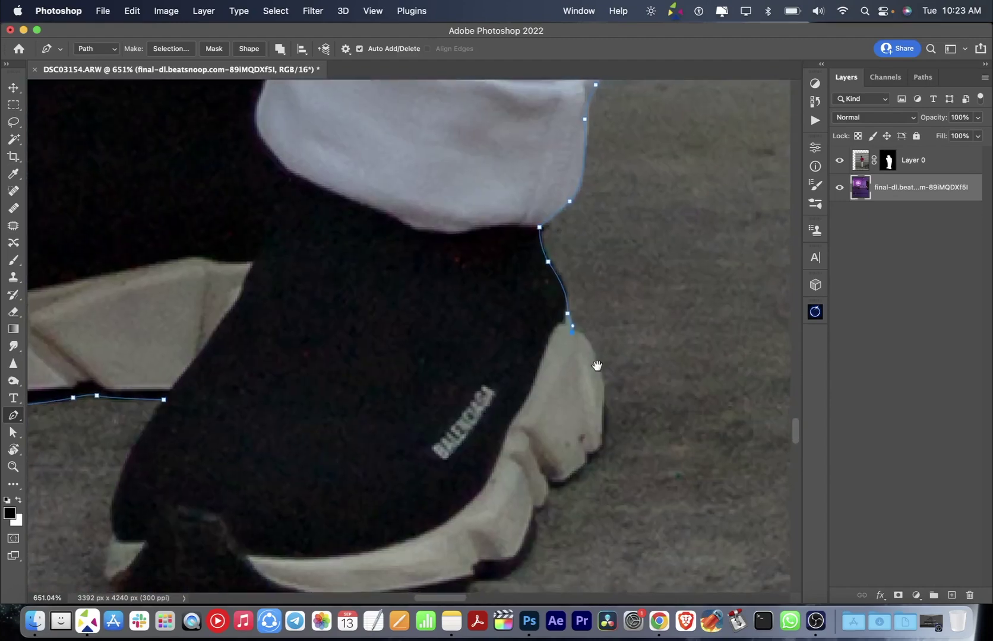
{"action": "left_click", "coordinate": [604, 386]}
{"action": "left_click_drag", "start_coordinate": [606, 424], "coordinate": [585, 396]}
{"action": "scroll", "coordinate": [585, 474], "scroll_direction": "down", "scroll_amount": 4}
{"action": "left_click", "coordinate": [615, 368]}
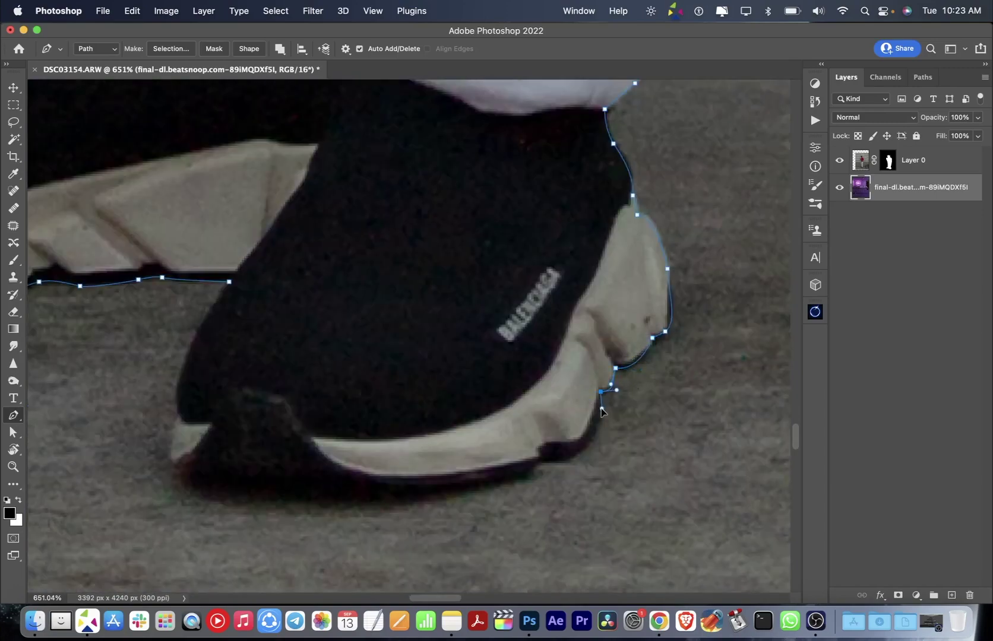
Trace along the sole, around the toe, and close the path at its start.
{"action": "left_click", "coordinate": [506, 480]}
{"action": "scroll", "coordinate": [539, 464], "scroll_direction": "left", "scroll_amount": 5}
{"action": "left_click", "coordinate": [709, 422]}
{"action": "left_click", "coordinate": [630, 427]}
{"action": "left_click_drag", "start_coordinate": [465, 414], "coordinate": [446, 396]}
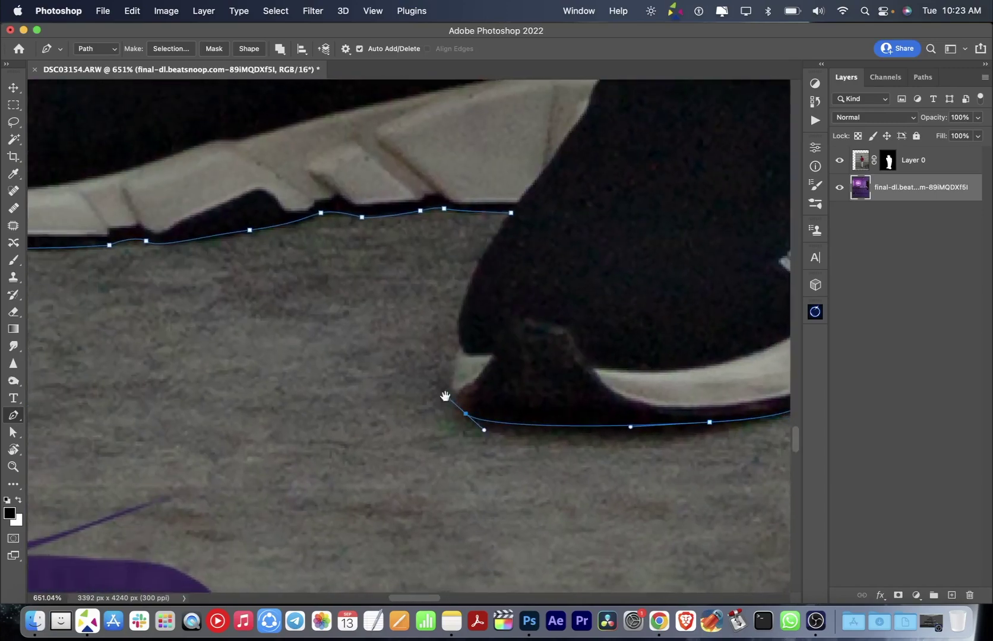
{"action": "left_click", "coordinate": [454, 370]}
{"action": "left_click", "coordinate": [459, 334]}
{"action": "scroll", "coordinate": [459, 334], "scroll_direction": "up", "scroll_amount": 3}
{"action": "left_click", "coordinate": [471, 365]}
{"action": "left_click", "coordinate": [503, 313]}
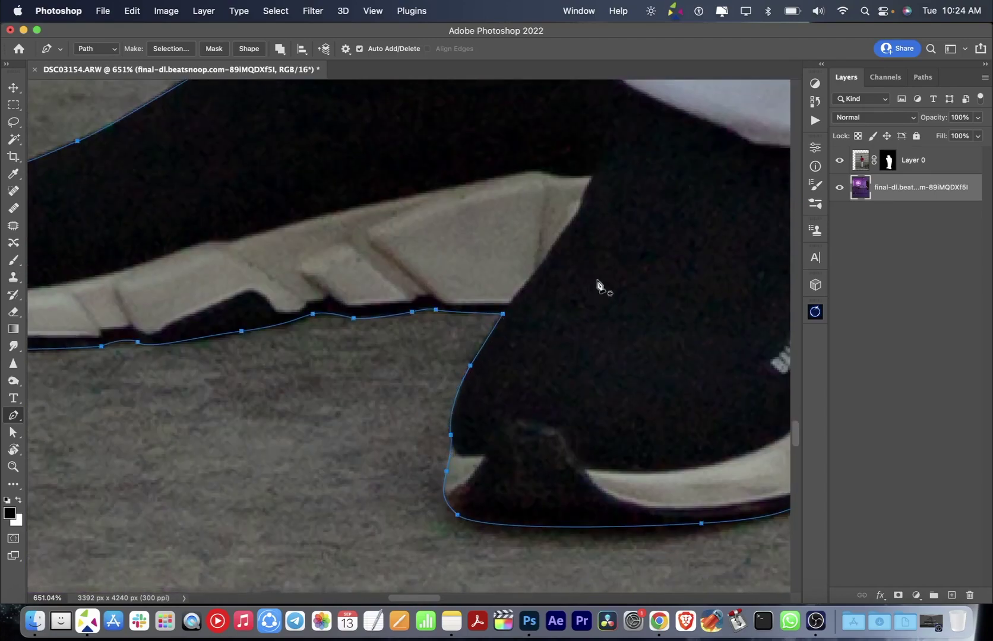
Make a selection from the closed path and hide the floor in Layer 0's mask.
{"action": "right_click", "coordinate": [598, 287]}
{"action": "left_click", "coordinate": [659, 380]}
{"action": "left_click", "coordinate": [729, 375]}
{"action": "key", "text": "BackSpace"}
{"action": "key", "text": "ctrl+d"}
{"action": "key", "text": "z"}
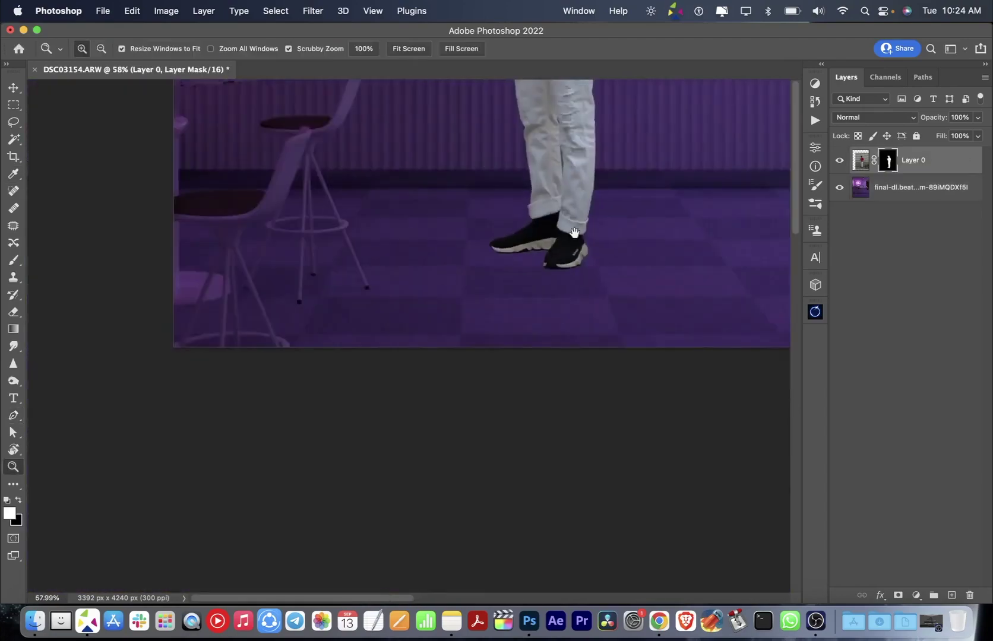
{"action": "scroll", "coordinate": [600, 273], "scroll_direction": "up", "scroll_amount": 5}
{"action": "scroll", "coordinate": [510, 304], "scroll_direction": "up", "scroll_amount": 5}
{"action": "scroll", "coordinate": [487, 306], "scroll_direction": "up", "scroll_amount": 5}
Outline the upper part of the gap between the legs and hide it in the mask.
{"action": "key", "text": "p"}
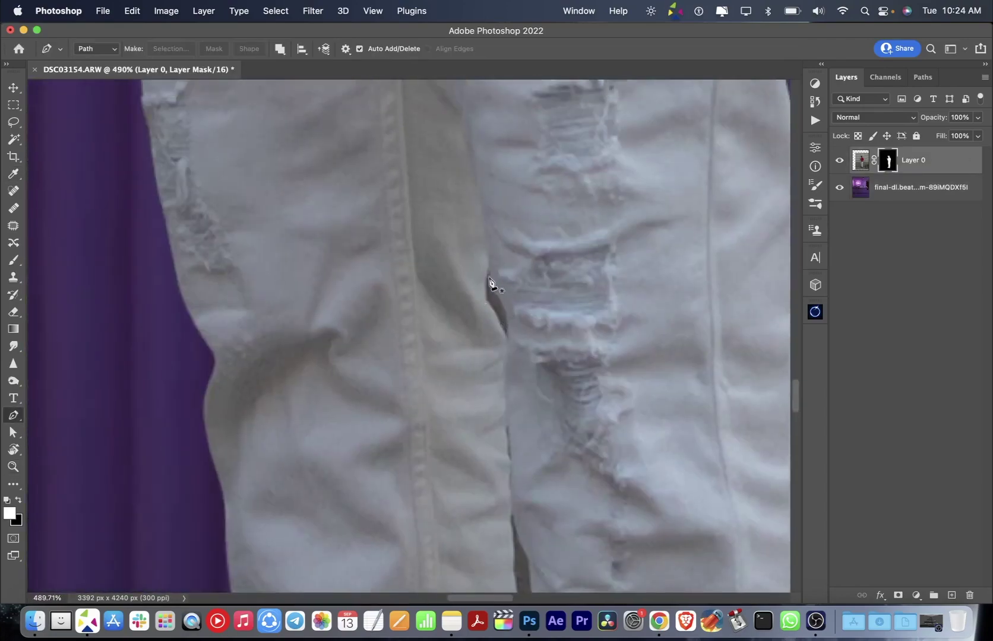
{"action": "left_click", "coordinate": [488, 272]}
{"action": "left_click", "coordinate": [495, 314]}
{"action": "right_click", "coordinate": [500, 314]}
{"action": "key", "text": "Return"}
{"action": "key", "text": "BackSpace"}
Outline the lower part of the gap and mask it out as well.
{"action": "scroll", "coordinate": [568, 485], "scroll_direction": "down", "scroll_amount": 5}
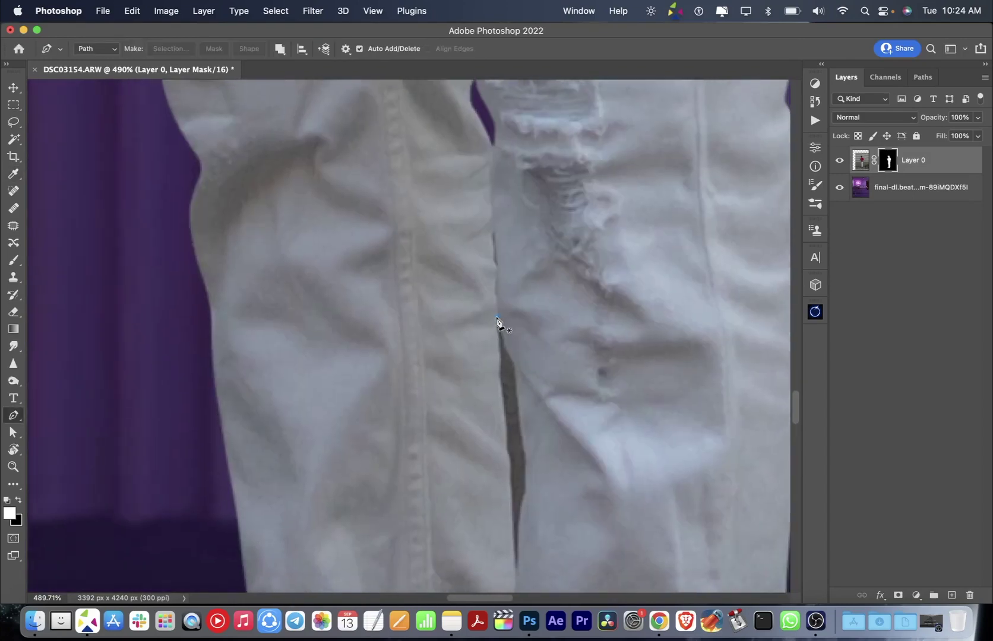
{"action": "left_click", "coordinate": [498, 318]}
{"action": "left_click", "coordinate": [501, 405]}
{"action": "left_click_drag", "start_coordinate": [517, 561], "coordinate": [511, 476]}
{"action": "left_click", "coordinate": [511, 490]}
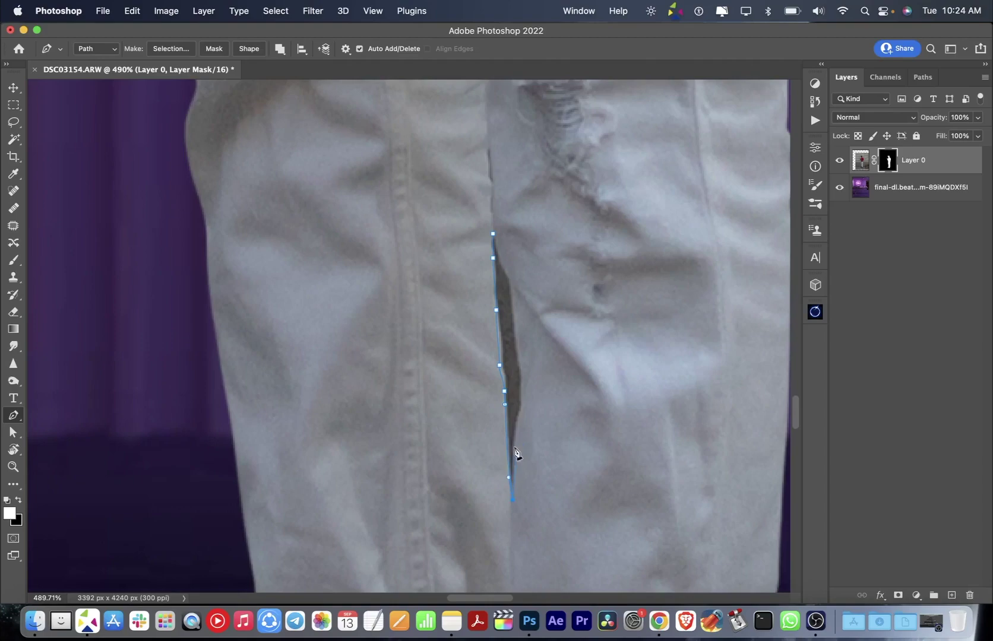
{"action": "scroll", "coordinate": [518, 366], "scroll_direction": "up", "scroll_amount": 3}
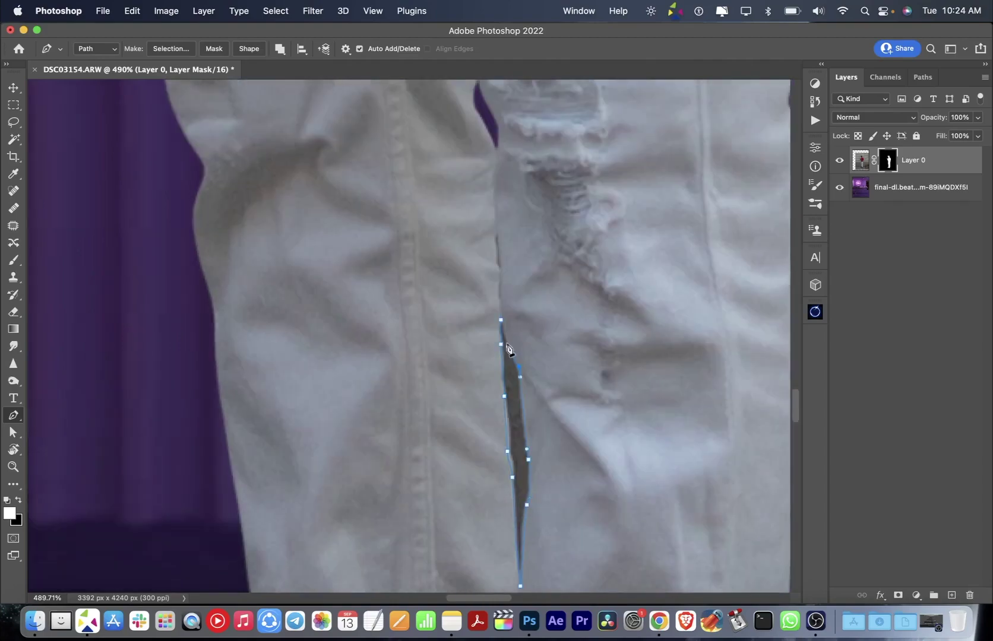
{"action": "right_click", "coordinate": [507, 382]}
{"action": "left_click", "coordinate": [553, 452]}
{"action": "key", "text": "Return"}
{"action": "key", "text": "z"}
{"action": "left_click_drag", "start_coordinate": [738, 377], "coordinate": [604, 168]}
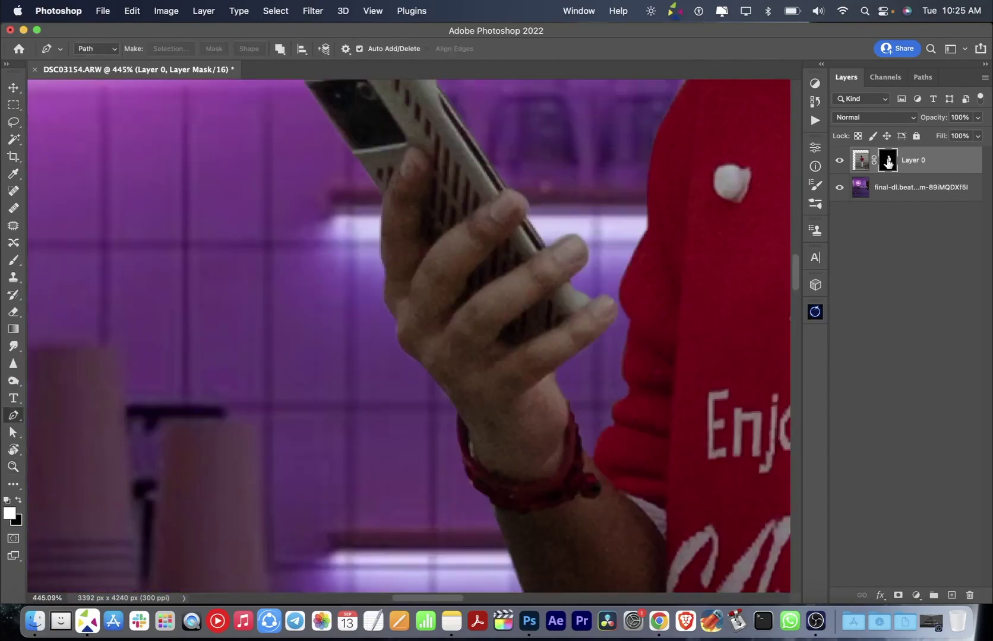
Open Select and Mask on the layer mask and refine the jeans edge.
{"action": "double_click", "coordinate": [888, 160]}
{"action": "mouse_move", "coordinate": [577, 526]}
{"action": "left_mouse_down"}
{"action": "mouse_move", "coordinate": [509, 421]}
{"action": "mouse_move", "coordinate": [568, 288]}
{"action": "mouse_move", "coordinate": [504, 508]}
{"action": "mouse_move", "coordinate": [375, 290]}
{"action": "left_mouse_up"}
{"action": "key", "text": "bracketright"}
{"action": "key", "text": "bracketright"}
{"action": "key", "text": "bracketright"}
{"action": "key", "text": "bracketright"}
{"action": "key", "text": "bracketright"}
{"action": "left_click_drag", "start_coordinate": [459, 415], "coordinate": [439, 368]}
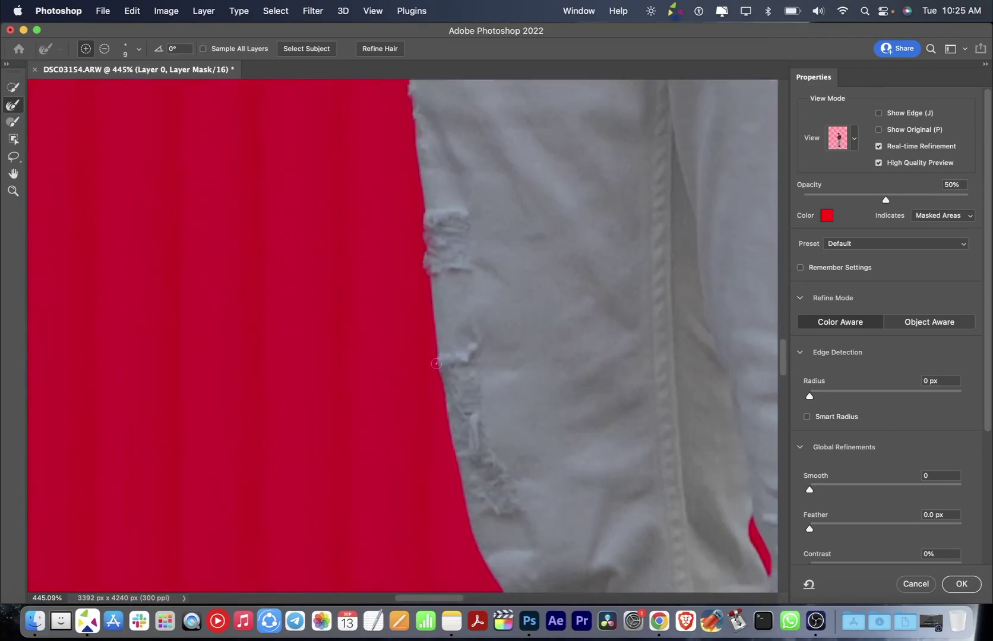
{"action": "mouse_move", "coordinate": [517, 406]}
{"action": "left_mouse_down"}
{"action": "mouse_move", "coordinate": [490, 347]}
{"action": "mouse_move", "coordinate": [408, 442]}
{"action": "mouse_move", "coordinate": [447, 473]}
{"action": "left_mouse_up"}
{"action": "key", "text": "bracketleft"}
{"action": "key", "text": "bracketleft"}
{"action": "key", "text": "bracketleft"}
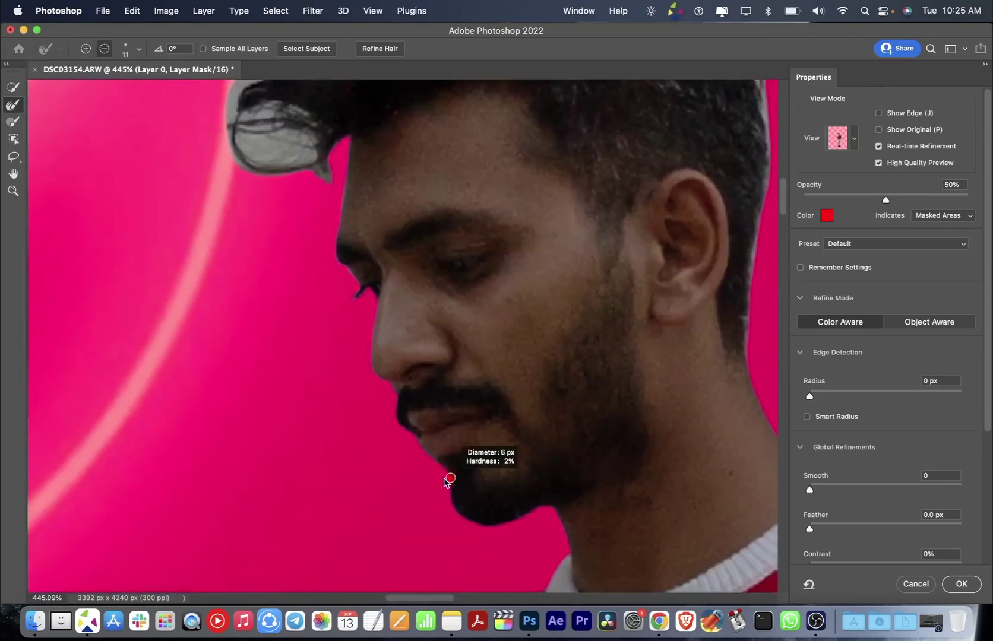
Refine the hair edges from the forehead curl up to the crown and right side.
{"action": "left_click_drag", "start_coordinate": [407, 415], "coordinate": [491, 481]}
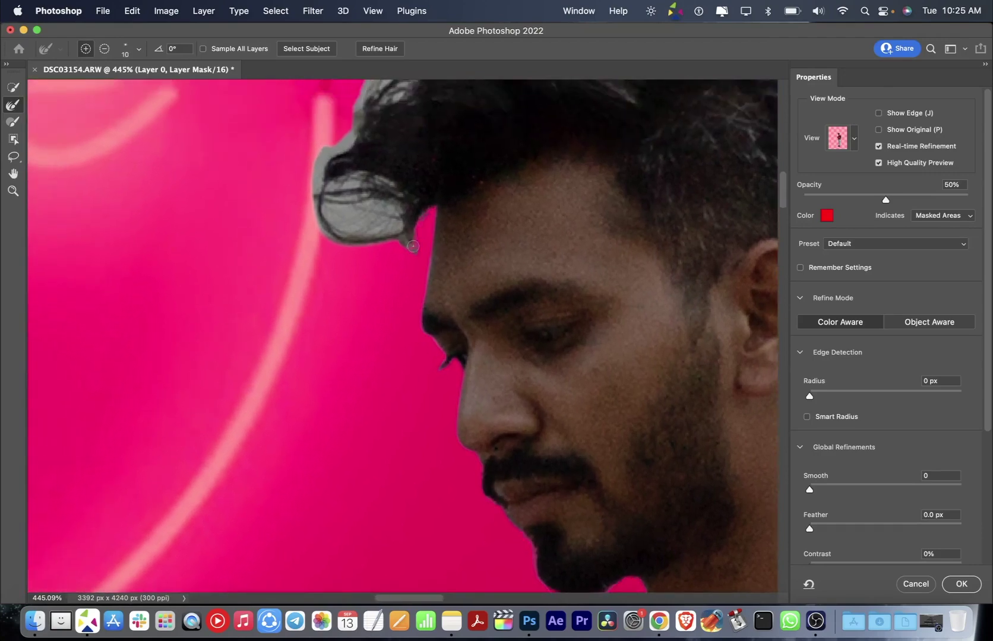
{"action": "key", "text": "bracketright"}
{"action": "key", "text": "bracketright"}
{"action": "key", "text": "bracketright"}
{"action": "left_click_drag", "start_coordinate": [356, 237], "coordinate": [410, 173]}
{"action": "mouse_move", "coordinate": [323, 149]}
{"action": "left_mouse_down"}
{"action": "mouse_move", "coordinate": [358, 303]}
{"action": "mouse_move", "coordinate": [439, 184]}
{"action": "left_mouse_up"}
{"action": "left_click_drag", "start_coordinate": [463, 137], "coordinate": [425, 199]}
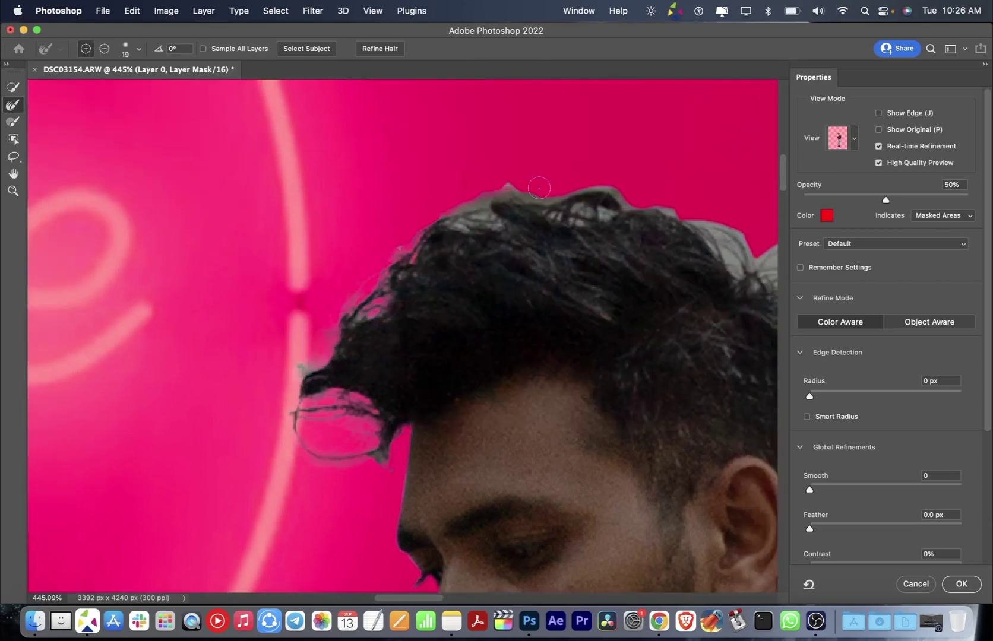
{"action": "mouse_move", "coordinate": [711, 220]}
{"action": "left_mouse_down"}
{"action": "mouse_move", "coordinate": [533, 221]}
{"action": "mouse_move", "coordinate": [618, 261]}
{"action": "mouse_move", "coordinate": [651, 303]}
{"action": "mouse_move", "coordinate": [671, 416]}
{"action": "left_mouse_up"}
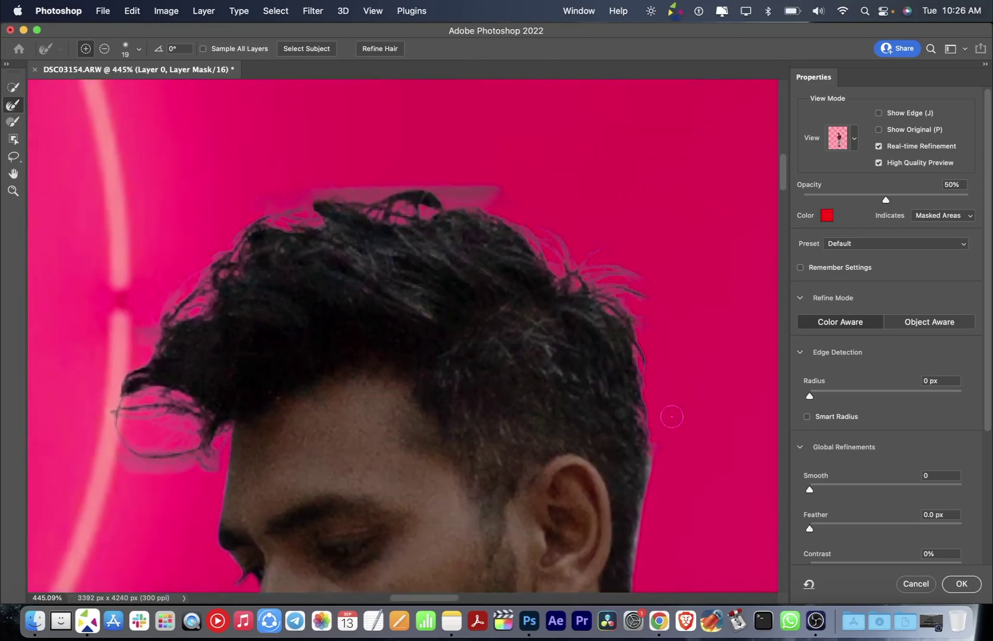
{"action": "scroll", "coordinate": [671, 417], "scroll_direction": "down", "scroll_amount": 5}
{"action": "key", "text": "z"}
{"action": "mouse_move", "coordinate": [625, 388]}
{"action": "left_mouse_down"}
{"action": "mouse_move", "coordinate": [598, 278]}
{"action": "mouse_move", "coordinate": [641, 278]}
{"action": "left_mouse_up"}
{"action": "key", "text": "r"}
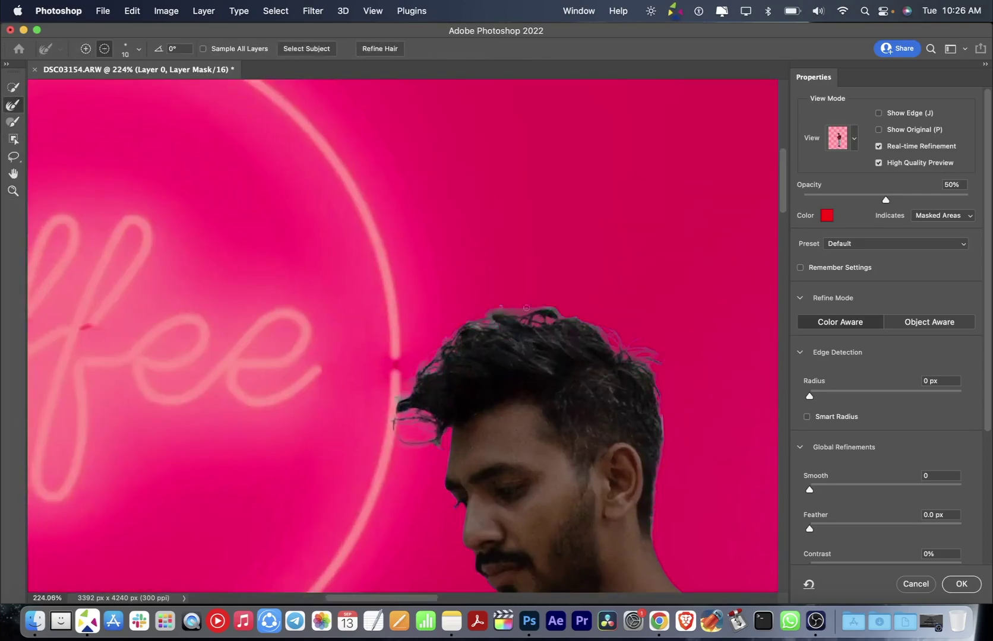
{"action": "key", "text": "b"}
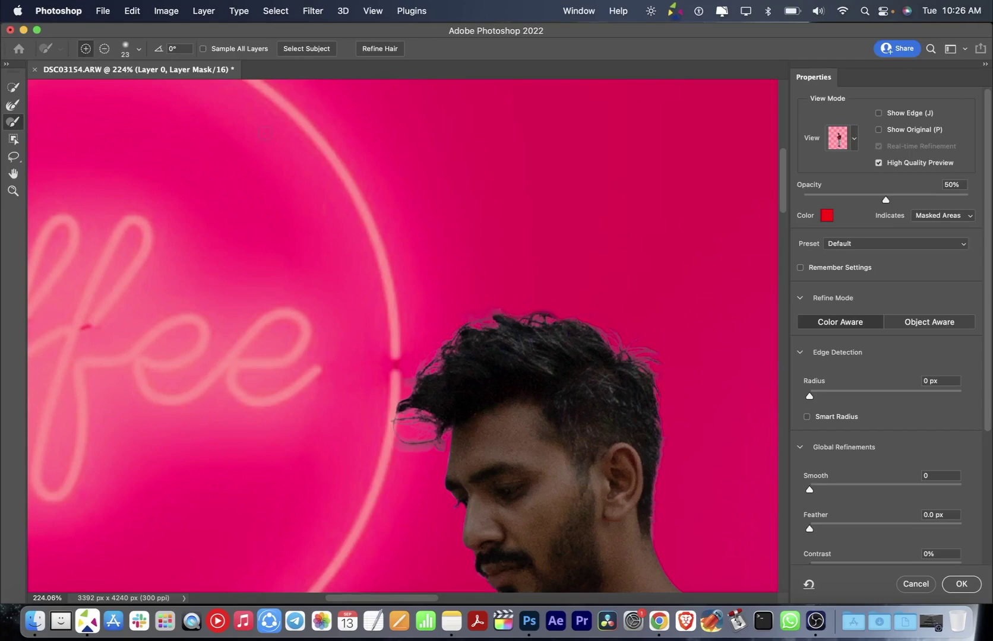
{"action": "key", "text": "r"}
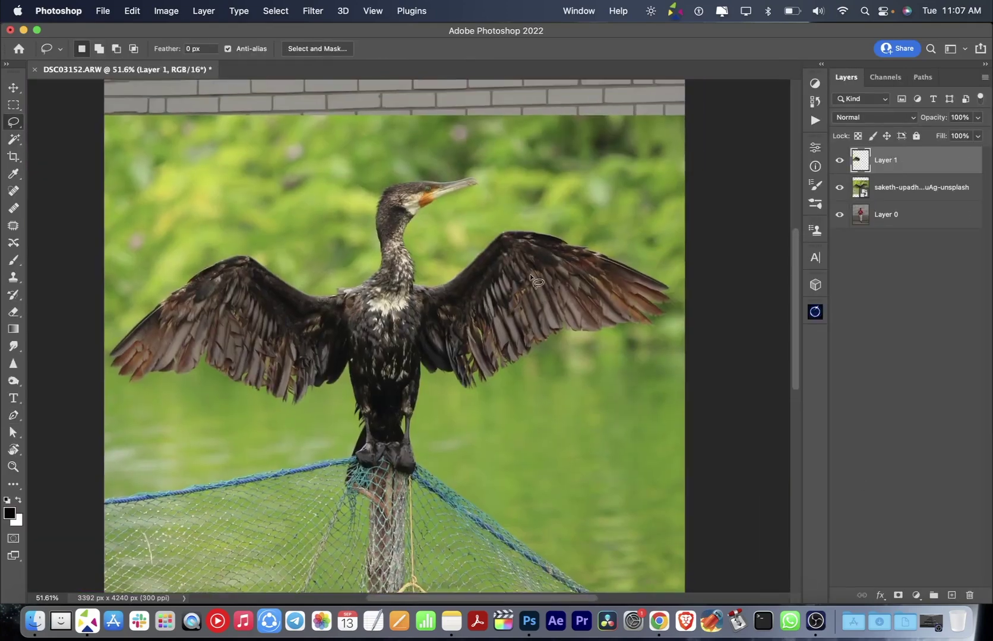
Lasso the bird's left wing onto a new layer and hide the bird photo.
{"action": "mouse_move", "coordinate": [427, 273]}
{"action": "left_mouse_down"}
{"action": "mouse_move", "coordinate": [594, 361]}
{"action": "mouse_move", "coordinate": [585, 365]}
{"action": "left_mouse_up"}
{"action": "key", "text": "super+j"}
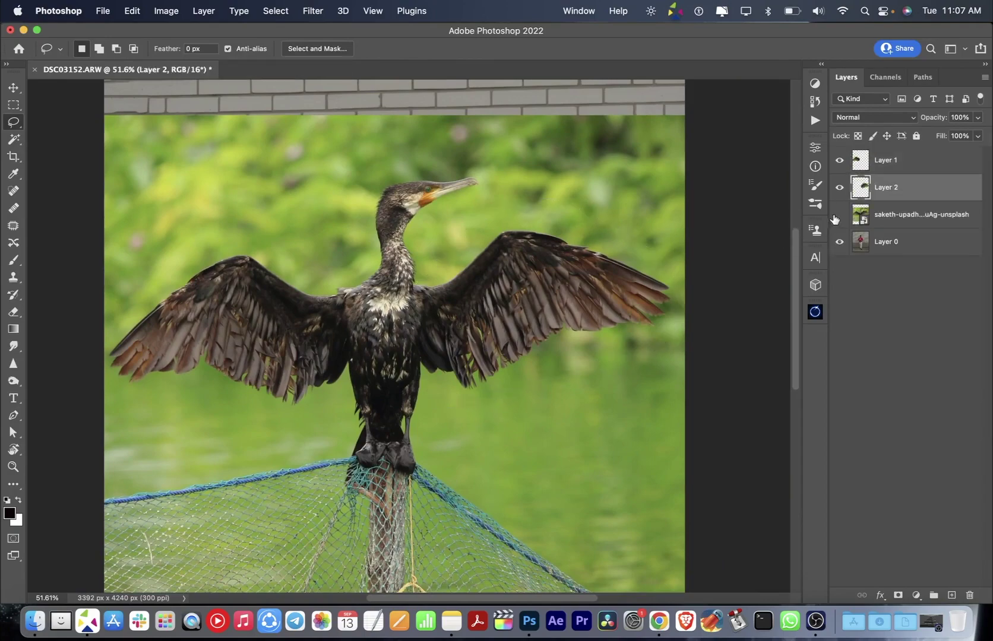
{"action": "left_click", "coordinate": [840, 215]}
Enlarge, rotate and stretch both wing layers taller behind the man.
{"action": "key", "text": "super+t"}
{"action": "left_click_drag", "start_coordinate": [720, 294], "coordinate": [659, 296]}
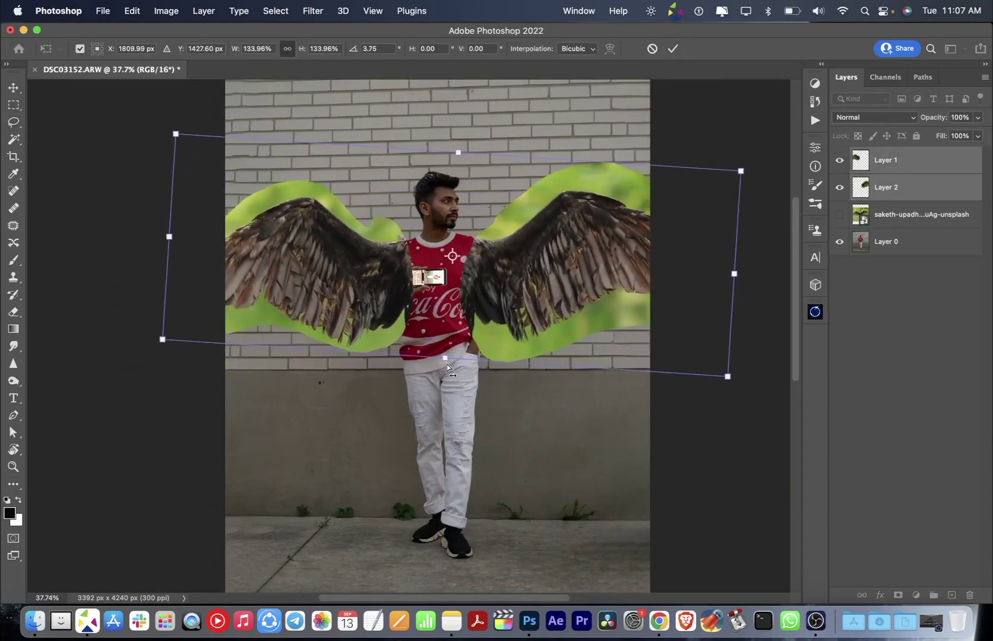
{"action": "left_click_drag", "start_coordinate": [442, 357], "coordinate": [445, 412]}
{"action": "left_click_drag", "start_coordinate": [457, 154], "coordinate": [457, 132]}
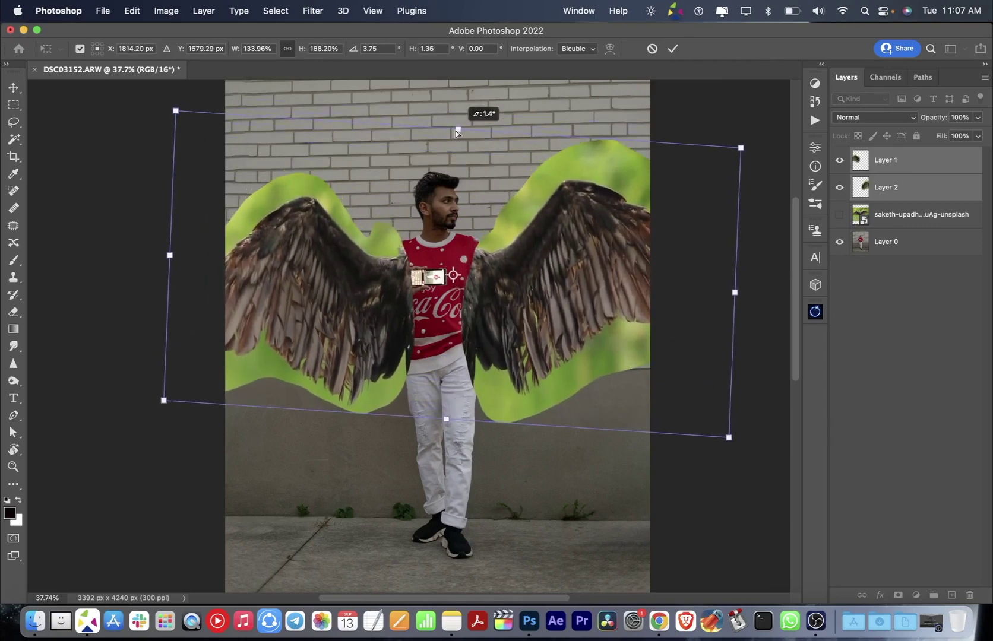
{"action": "left_click_drag", "start_coordinate": [483, 329], "coordinate": [473, 321]}
{"action": "key", "text": "Return"}
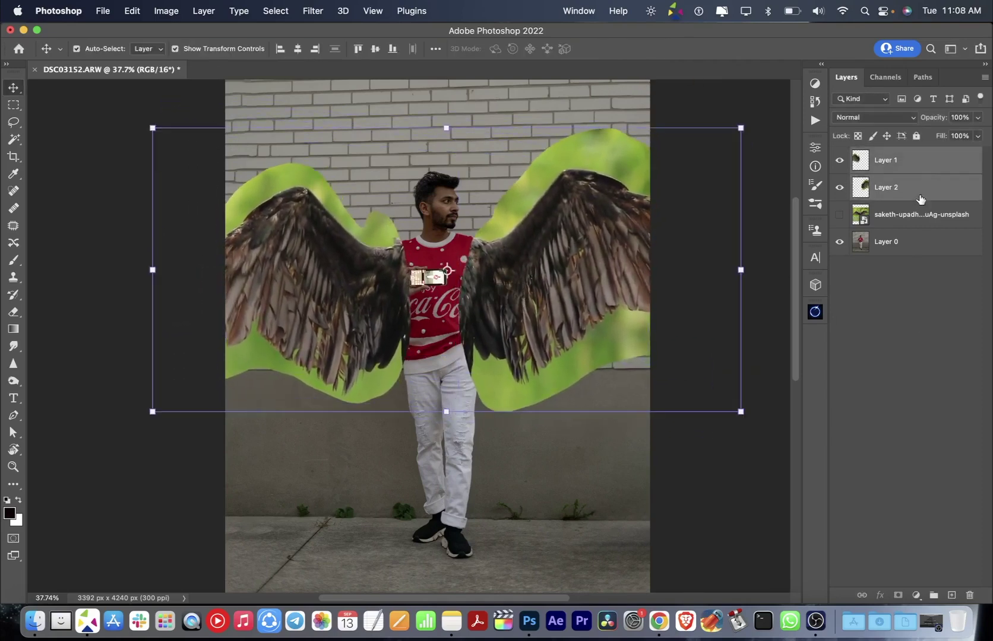
Duplicate Layer 0 and move the copy above the wing layers.
{"action": "left_click", "coordinate": [920, 193]}
{"action": "left_click", "coordinate": [914, 237]}
{"action": "key", "text": "ctrl+j"}
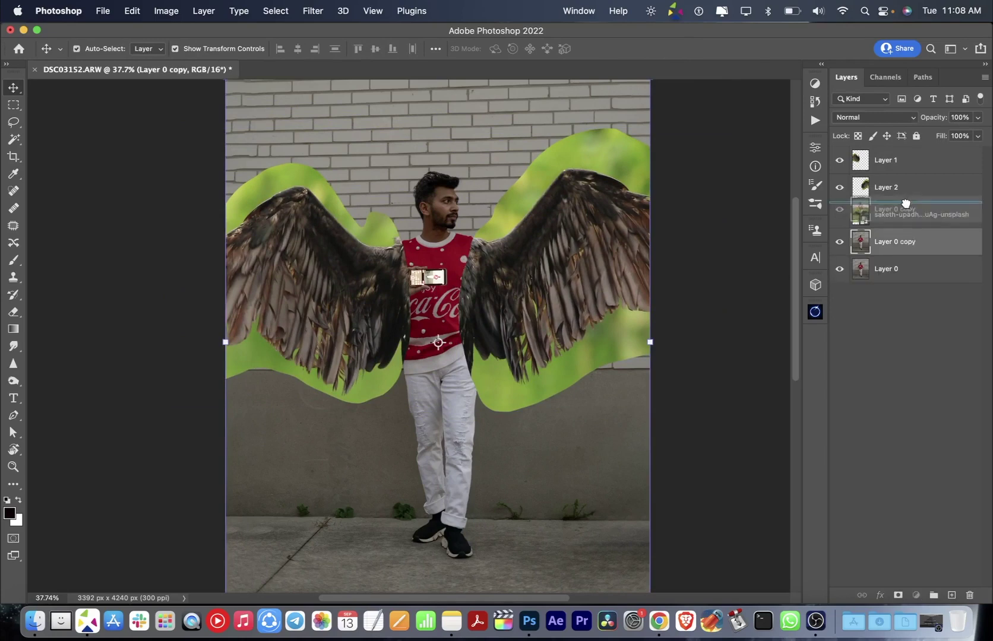
{"action": "left_click_drag", "start_coordinate": [909, 240], "coordinate": [909, 160]}
Lasso the man onto Layer 3, delete Layer 0 copy, and zoom to check the face.
{"action": "key", "text": "l"}
{"action": "mouse_move", "coordinate": [354, 277]}
{"action": "left_mouse_down"}
{"action": "mouse_move", "coordinate": [498, 466]}
{"action": "mouse_move", "coordinate": [392, 190]}
{"action": "left_mouse_up"}
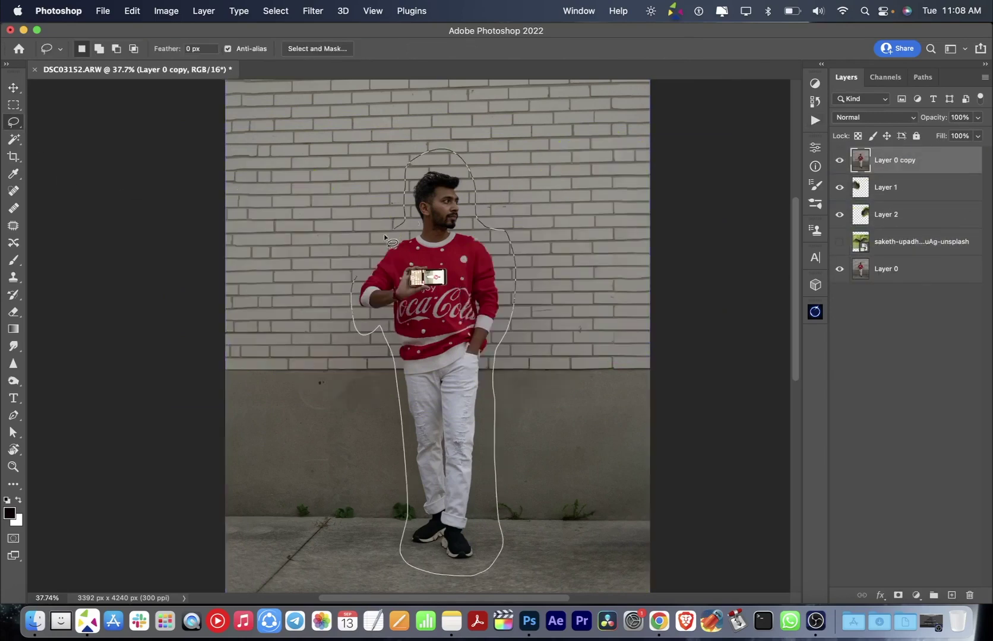
{"action": "key", "text": "ctrl+j"}
{"action": "left_click", "coordinate": [901, 193]}
{"action": "key", "text": "Delete"}
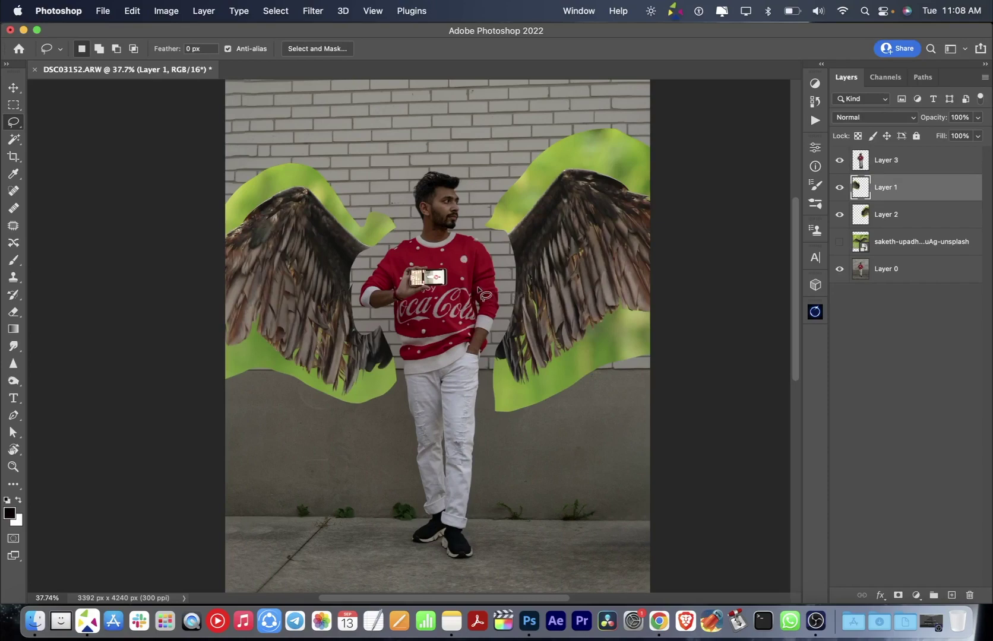
{"action": "key", "text": "z"}
{"action": "left_click_drag", "start_coordinate": [461, 276], "coordinate": [530, 143]}
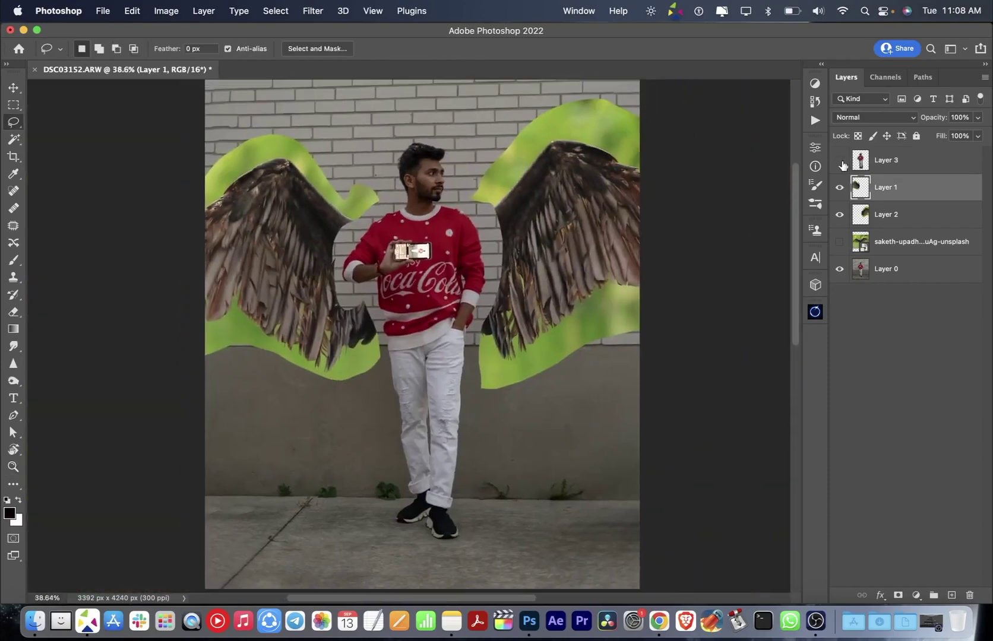
Delete the saketh bird layer, hide Layer 3 and Layer 1, and zoom in on the Layer 2 wing.
{"action": "left_click", "coordinate": [920, 241]}
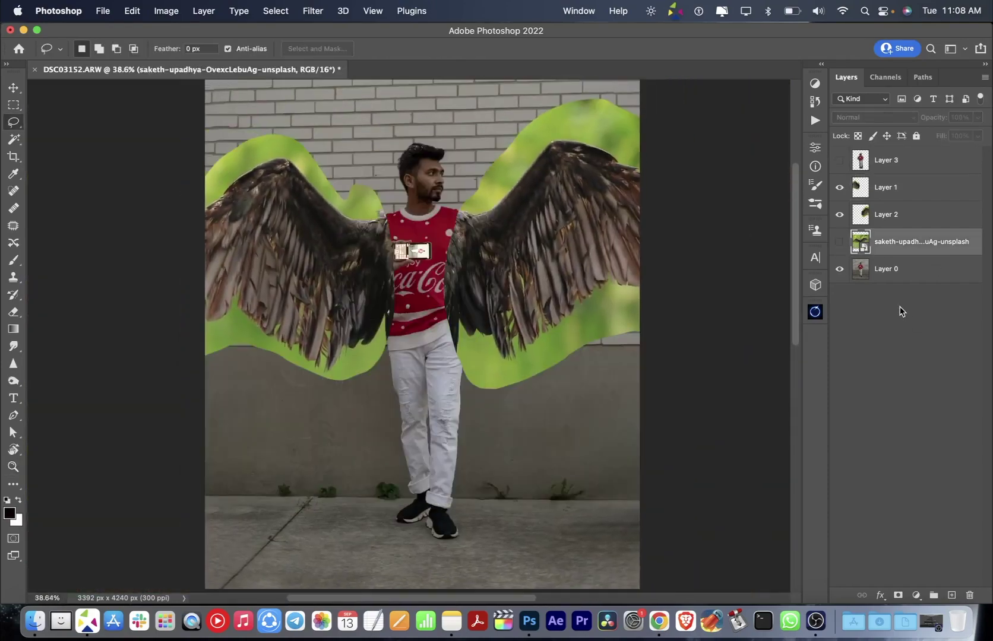
{"action": "key", "text": "Delete"}
{"action": "key", "text": "l"}
{"action": "left_click", "coordinate": [840, 160]}
{"action": "left_click", "coordinate": [839, 187]}
{"action": "left_click", "coordinate": [891, 215]}
{"action": "key", "text": "v"}
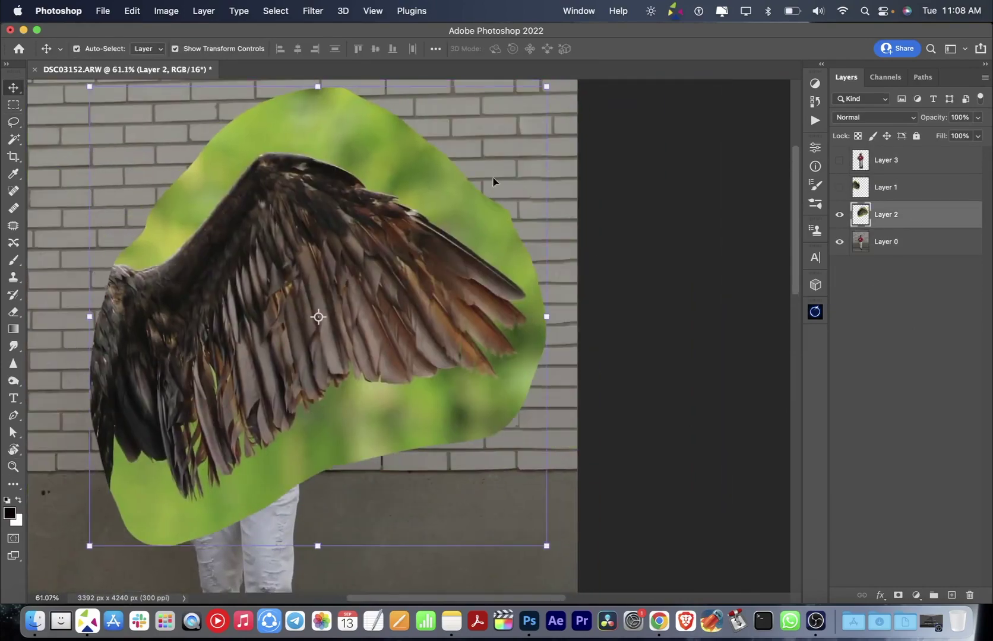
{"action": "key", "text": "z"}
Start a Pen path at the wing's shoulder and follow the top ridge.
{"action": "key", "text": "p"}
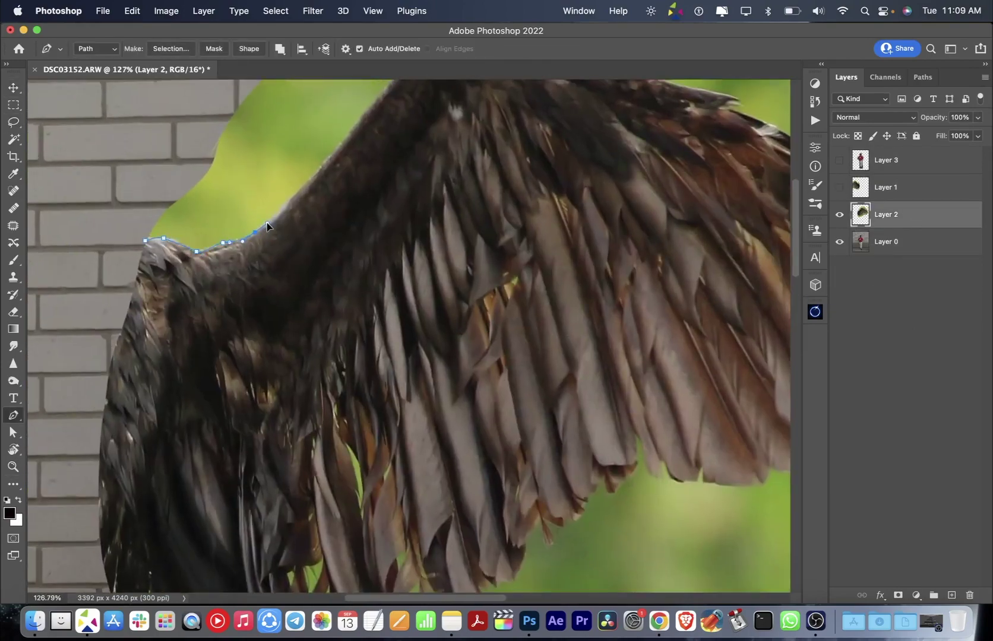
{"action": "scroll", "coordinate": [267, 225], "scroll_direction": "up", "scroll_amount": 5}
{"action": "scroll", "coordinate": [266, 226], "scroll_direction": "right", "scroll_amount": 5}
{"action": "left_click", "coordinate": [189, 302]}
{"action": "left_click", "coordinate": [269, 205]}
{"action": "left_click", "coordinate": [317, 190]}
{"action": "left_click_drag", "start_coordinate": [394, 205], "coordinate": [453, 258]}
Extend the path to the wing tip, ending the outer feather in a sharp point.
{"action": "scroll", "coordinate": [418, 225], "scroll_direction": "down", "scroll_amount": 3}
{"action": "scroll", "coordinate": [419, 224], "scroll_direction": "right", "scroll_amount": 4}
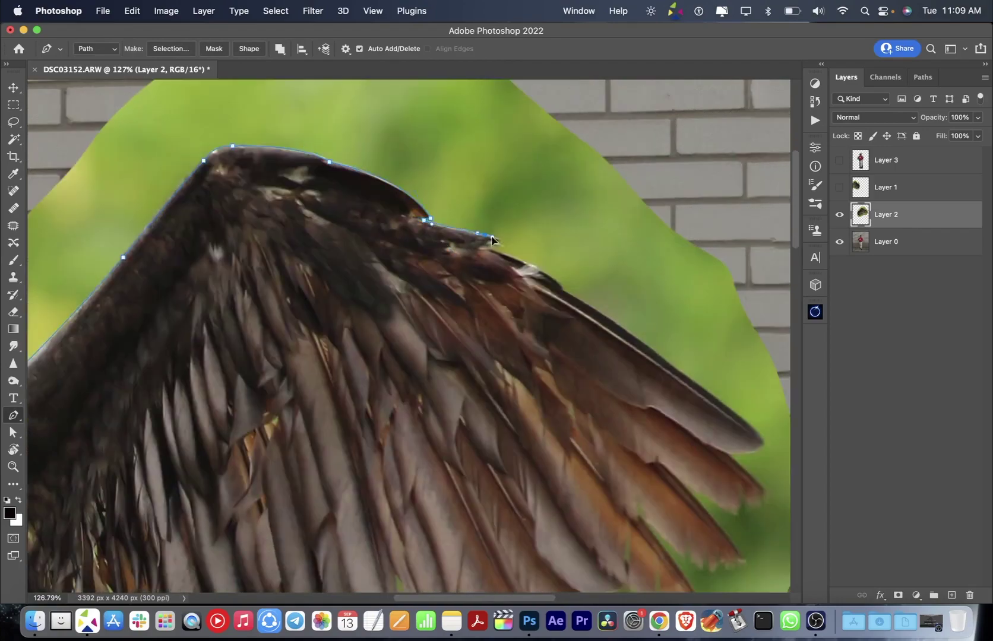
{"action": "scroll", "coordinate": [499, 249], "scroll_direction": "right", "scroll_amount": 4}
{"action": "scroll", "coordinate": [475, 232], "scroll_direction": "right", "scroll_amount": 5}
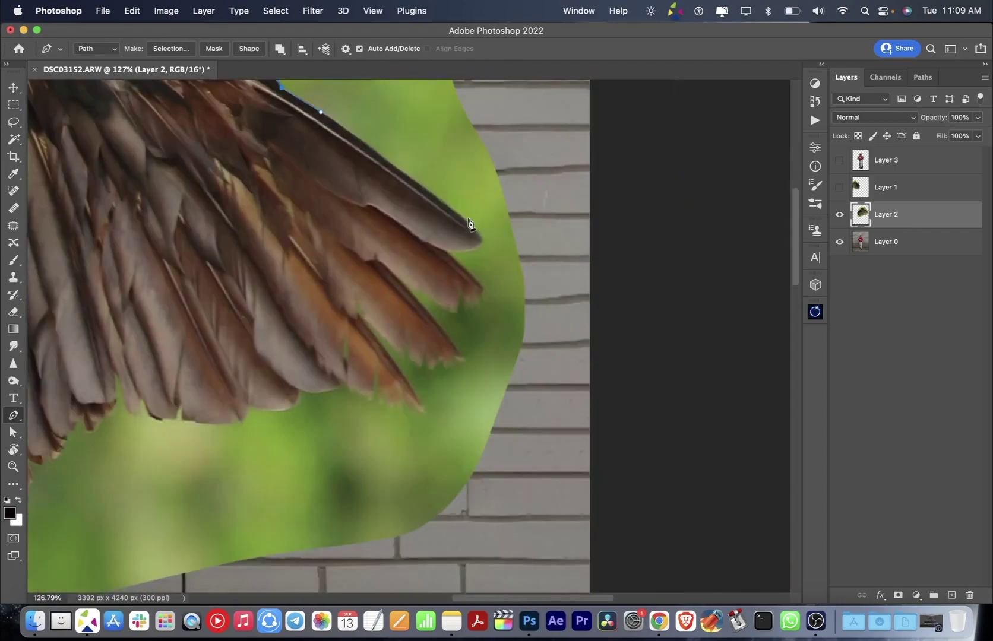
{"action": "left_click", "coordinate": [453, 207]}
{"action": "left_click_drag", "start_coordinate": [479, 232], "coordinate": [502, 260]}
{"action": "mouse_move", "coordinate": [394, 244]}
{"action": "left_mouse_down"}
{"action": "mouse_move", "coordinate": [469, 273]}
{"action": "mouse_move", "coordinate": [444, 321]}
{"action": "left_mouse_up"}
Curve the path around the first feather tips along the wing's lower edge.
{"action": "scroll", "coordinate": [401, 283], "scroll_direction": "down", "scroll_amount": 3}
{"action": "scroll", "coordinate": [401, 283], "scroll_direction": "right", "scroll_amount": 2}
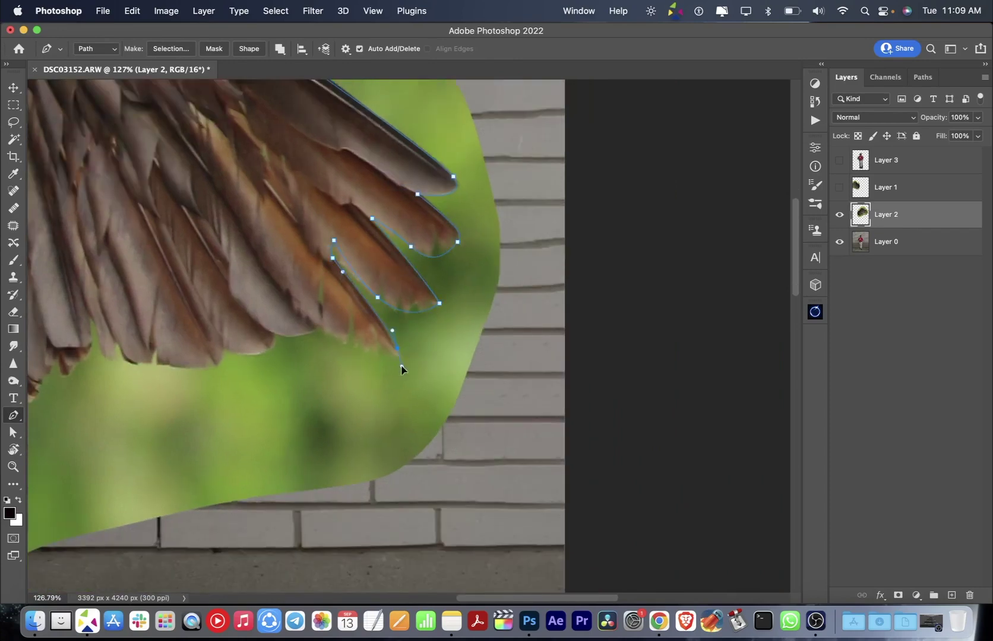
{"action": "scroll", "coordinate": [344, 325], "scroll_direction": "left", "scroll_amount": 4}
{"action": "scroll", "coordinate": [369, 318], "scroll_direction": "down", "scroll_amount": 1}
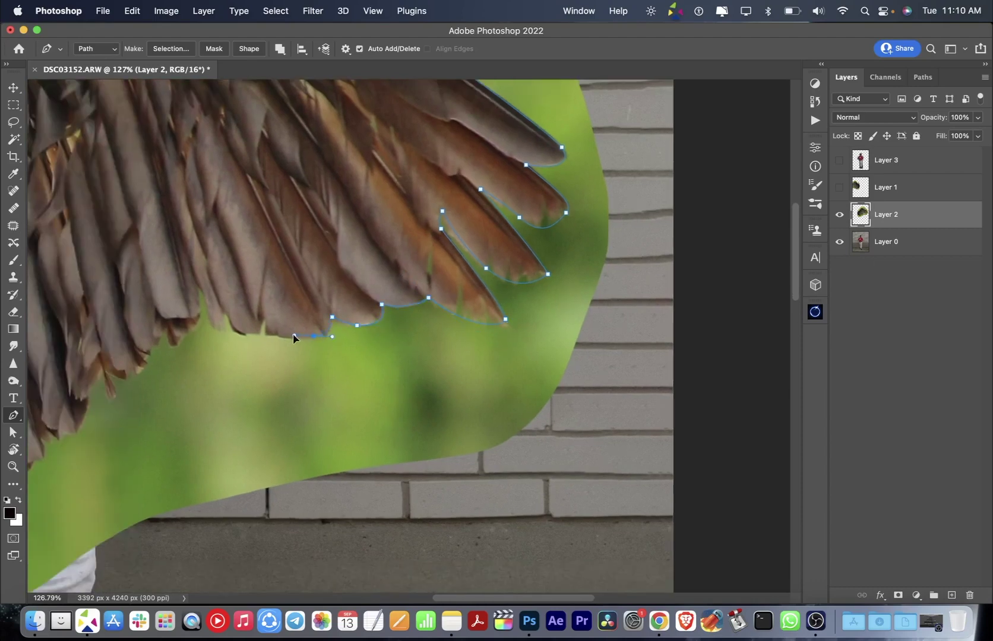
{"action": "scroll", "coordinate": [292, 341], "scroll_direction": "left", "scroll_amount": 3}
{"action": "scroll", "coordinate": [293, 342], "scroll_direction": "down", "scroll_amount": 1}
{"action": "left_click_drag", "start_coordinate": [338, 322], "coordinate": [328, 321]}
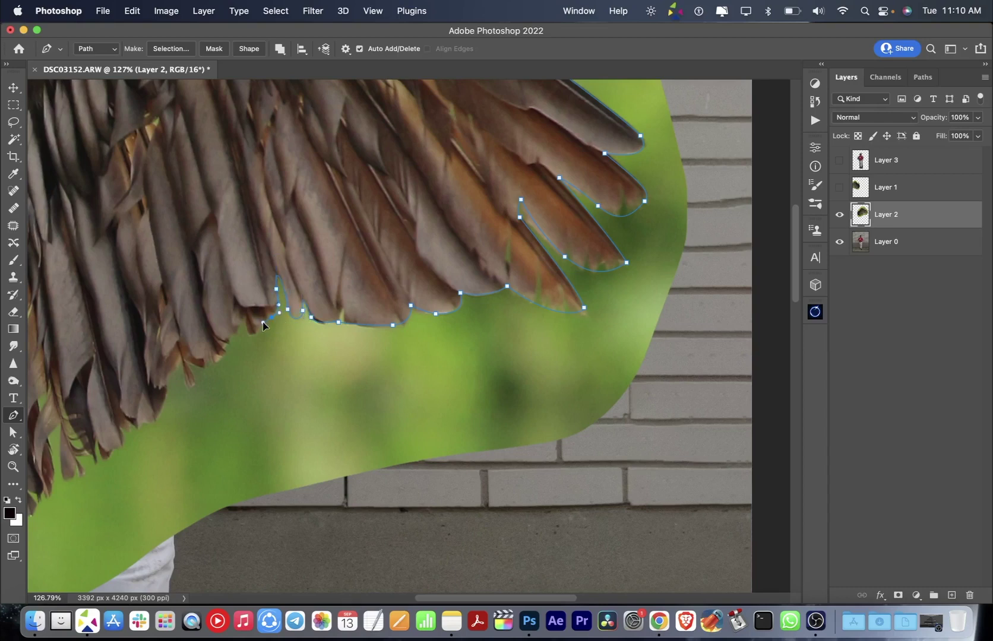
{"action": "scroll", "coordinate": [250, 328], "scroll_direction": "left", "scroll_amount": 3}
{"action": "scroll", "coordinate": [250, 327], "scroll_direction": "down", "scroll_amount": 1}
{"action": "left_click_drag", "start_coordinate": [298, 329], "coordinate": [285, 340]}
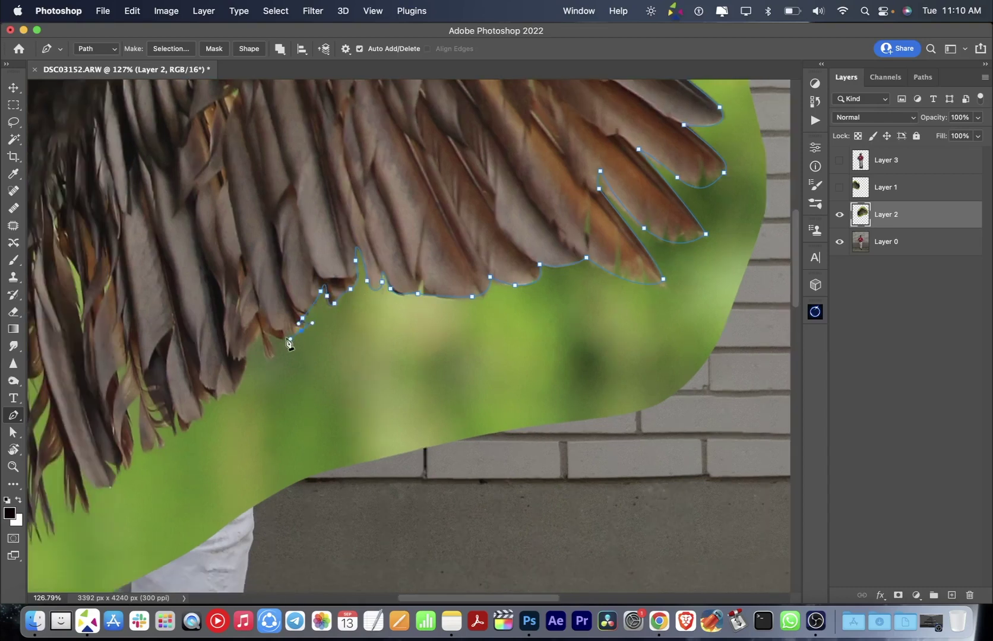
Add path points along the lower feather edge up to the next feather tip.
{"action": "left_click", "coordinate": [218, 402]}
{"action": "scroll", "coordinate": [302, 350], "scroll_direction": "left", "scroll_amount": 3}
{"action": "scroll", "coordinate": [302, 350], "scroll_direction": "down", "scroll_amount": 1}
{"action": "left_click", "coordinate": [288, 398]}
{"action": "scroll", "coordinate": [338, 344], "scroll_direction": "left", "scroll_amount": 2}
{"action": "scroll", "coordinate": [337, 344], "scroll_direction": "down", "scroll_amount": 1}
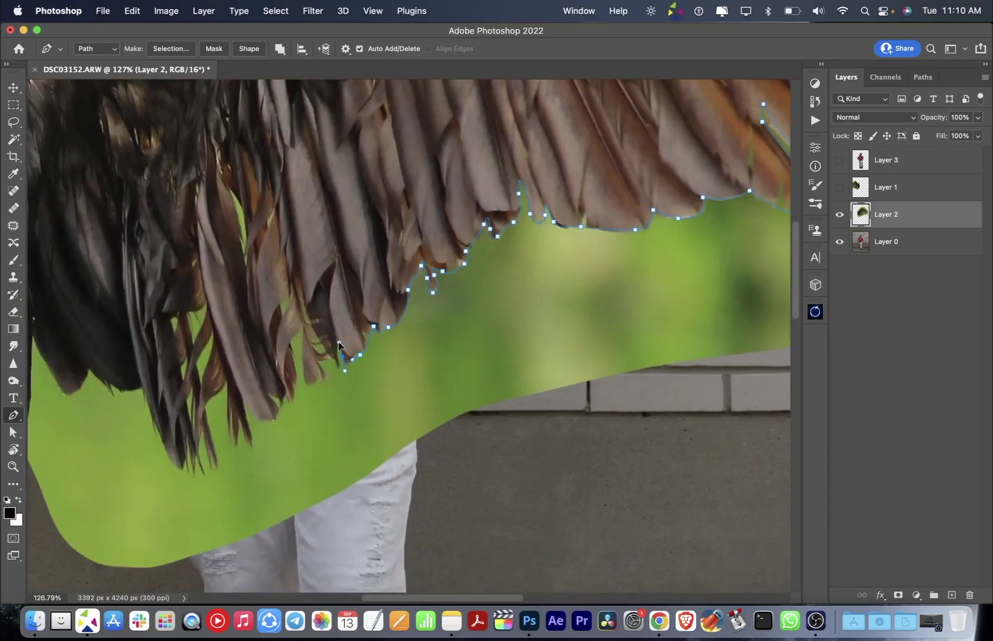
{"action": "left_click", "coordinate": [293, 397]}
{"action": "scroll", "coordinate": [319, 403], "scroll_direction": "left", "scroll_amount": 2}
{"action": "scroll", "coordinate": [319, 404], "scroll_direction": "down", "scroll_amount": 1}
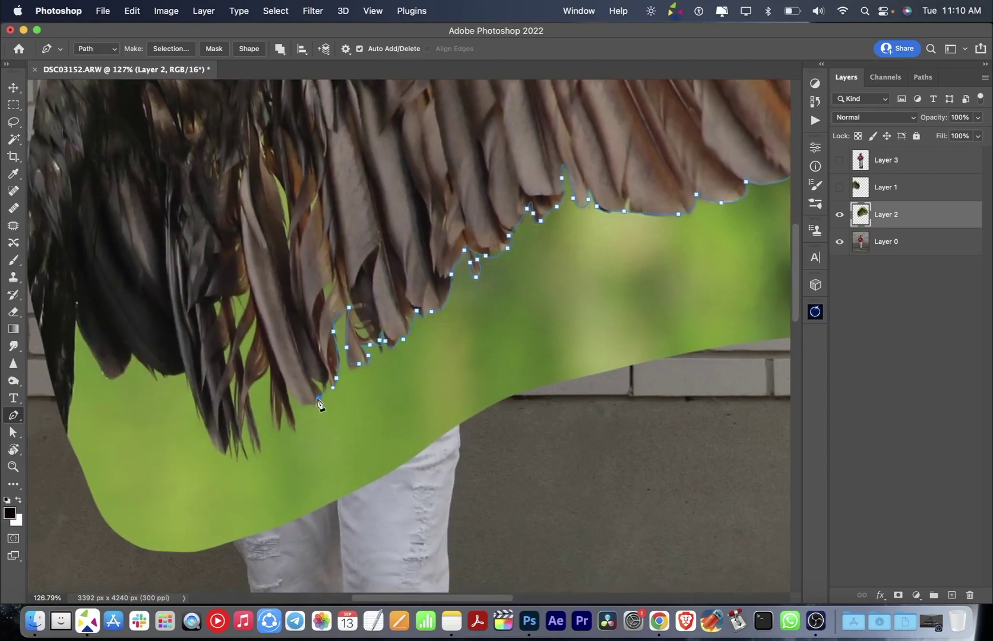
Trace around the last feather tip and extend the path toward the wing's inner edge.
{"action": "left_click", "coordinate": [295, 428]}
{"action": "left_click", "coordinate": [276, 428]}
{"action": "left_click", "coordinate": [270, 430]}
{"action": "left_click", "coordinate": [270, 399]}
{"action": "scroll", "coordinate": [205, 429], "scroll_direction": "left", "scroll_amount": 2}
{"action": "left_click", "coordinate": [224, 374]}
{"action": "scroll", "coordinate": [226, 380], "scroll_direction": "left", "scroll_amount": 4}
{"action": "scroll", "coordinate": [226, 380], "scroll_direction": "down", "scroll_amount": 1}
{"action": "left_click", "coordinate": [316, 358]}
{"action": "left_click", "coordinate": [293, 330]}
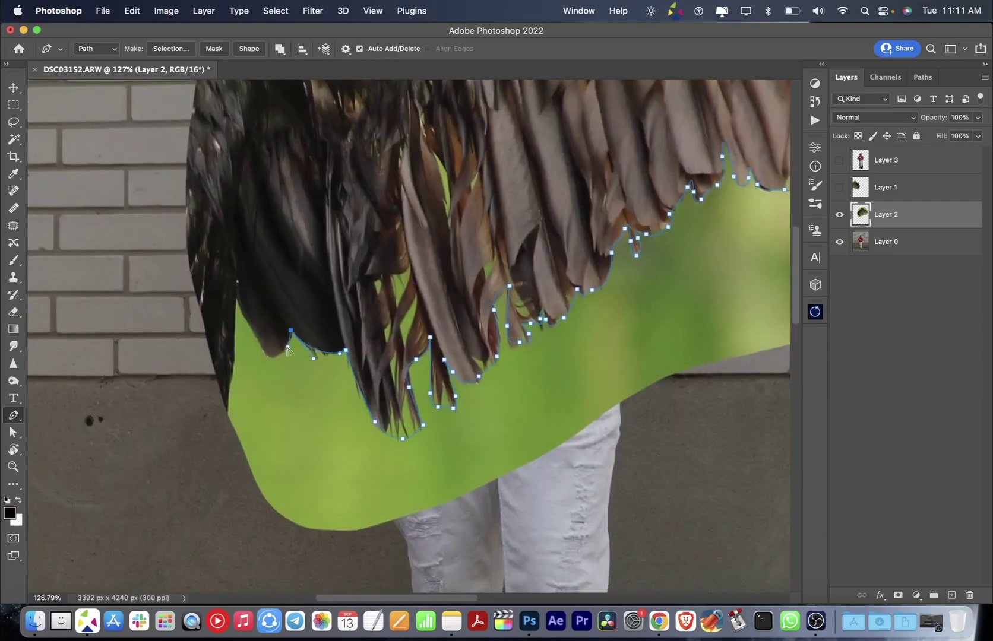
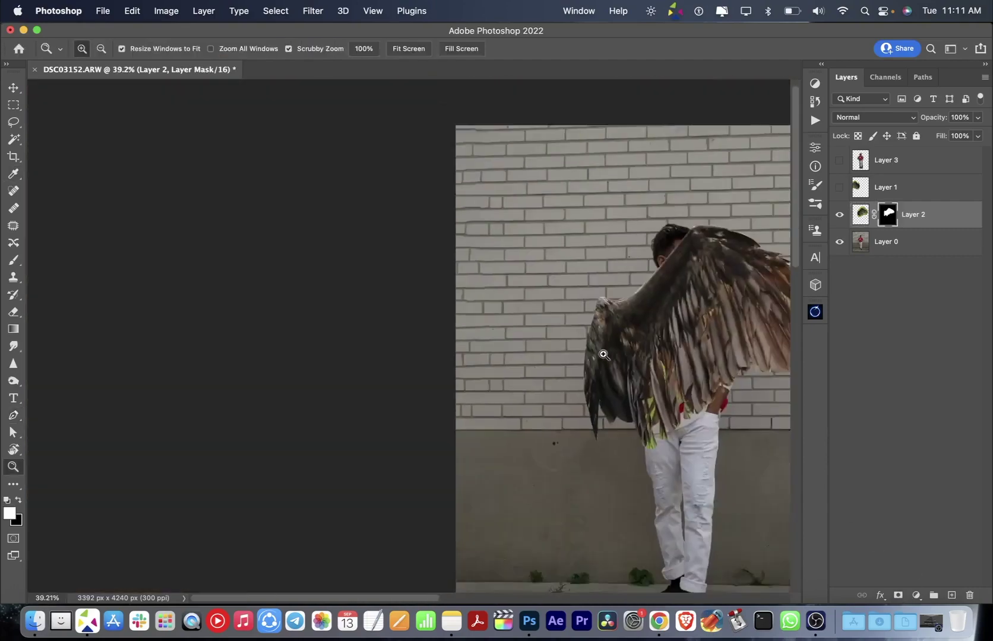
Mask Layer 2 to the wing outline and open Select and Mask with a larger refine brush.
{"action": "left_click", "coordinate": [551, 322]}
{"action": "key", "text": "ctrl+alt+r"}
{"action": "scroll", "coordinate": [211, 284], "scroll_direction": "up", "scroll_amount": 3}
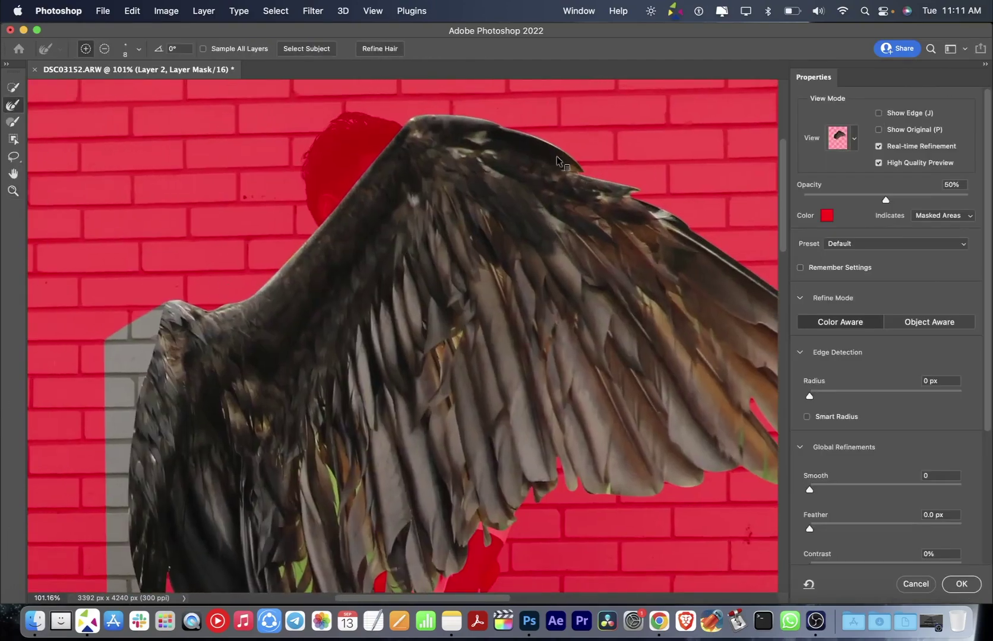
{"action": "scroll", "coordinate": [637, 198], "scroll_direction": "right", "scroll_amount": 5}
{"action": "scroll", "coordinate": [637, 198], "scroll_direction": "down", "scroll_amount": 2}
{"action": "scroll", "coordinate": [550, 162], "scroll_direction": "up", "scroll_amount": 1}
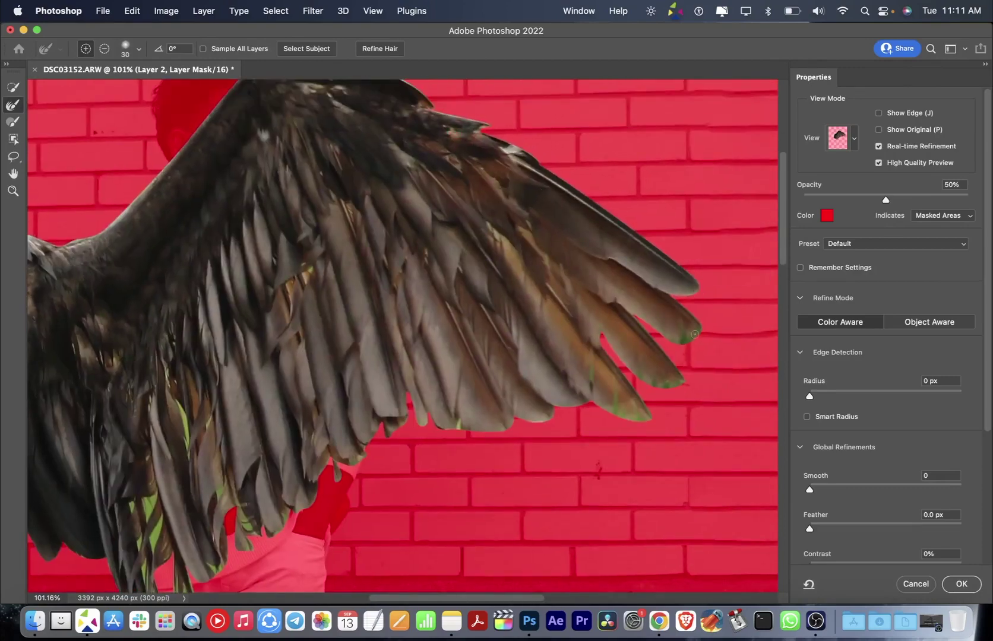
{"action": "key", "text": "bracketright"}
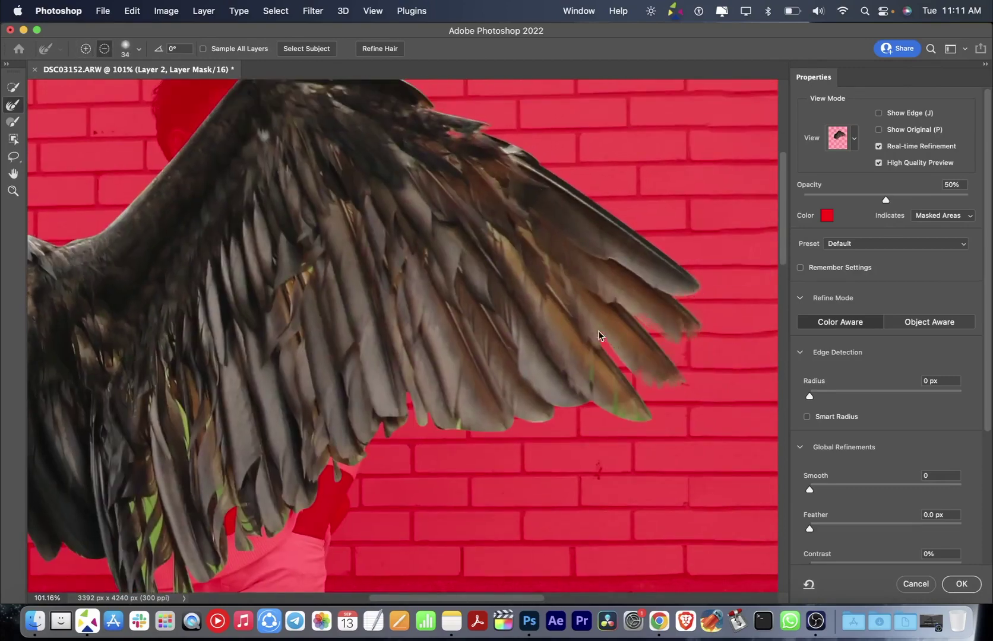
{"action": "scroll", "coordinate": [579, 445], "scroll_direction": "left", "scroll_amount": 2}
{"action": "scroll", "coordinate": [627, 374], "scroll_direction": "down", "scroll_amount": 1}
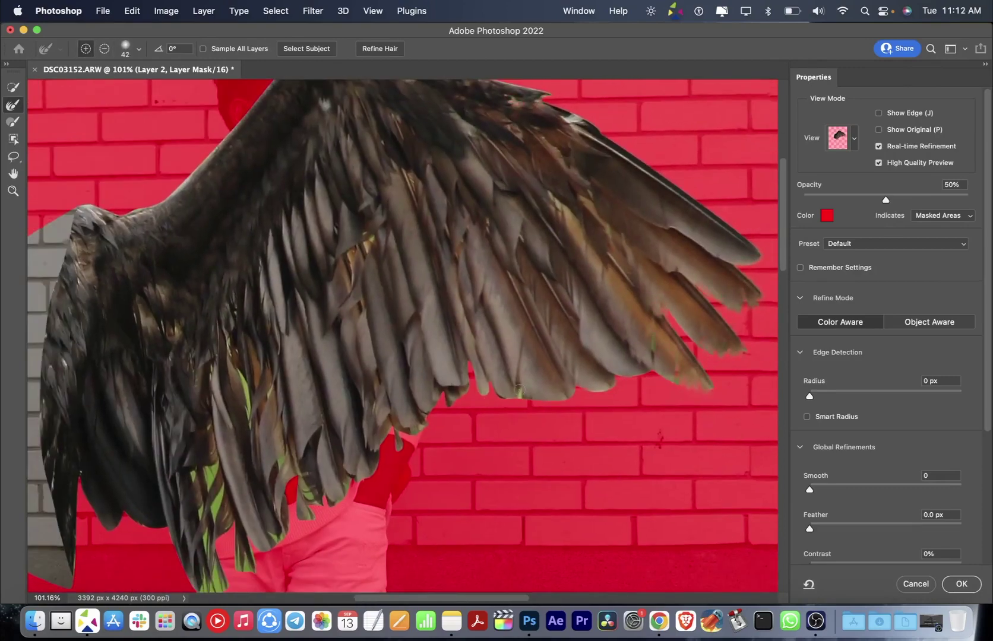
{"action": "scroll", "coordinate": [417, 414], "scroll_direction": "left", "scroll_amount": 3}
{"action": "scroll", "coordinate": [416, 414], "scroll_direction": "down", "scroll_amount": 3}
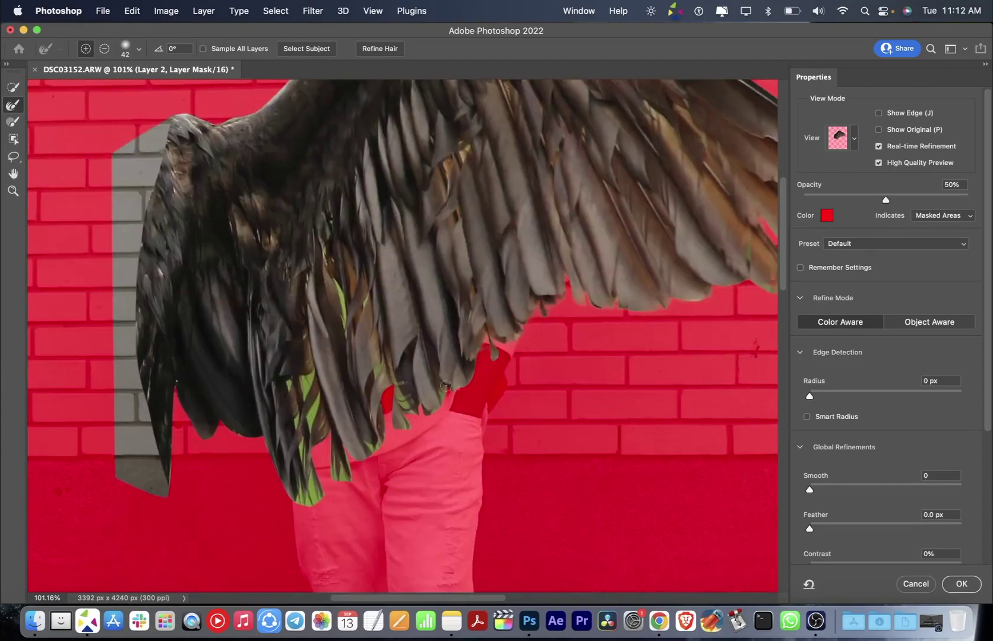
Refine the wing's mask edge, cleaning the green fringe off the feather tips, and apply it.
{"action": "left_click_drag", "start_coordinate": [393, 427], "coordinate": [303, 331]}
{"action": "left_click_drag", "start_coordinate": [310, 433], "coordinate": [303, 485]}
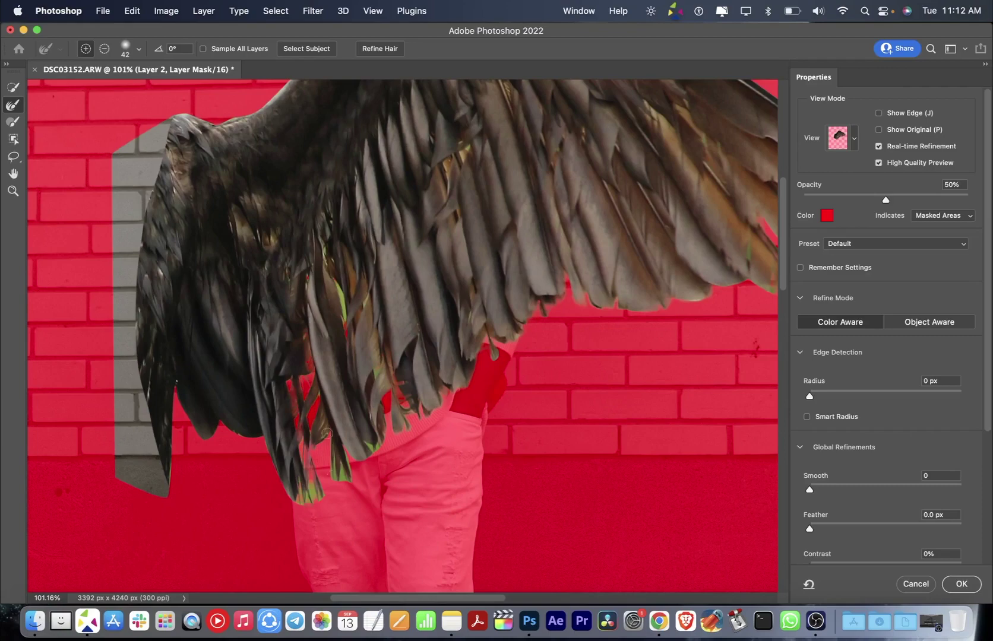
{"action": "scroll", "coordinate": [436, 343], "scroll_direction": "left", "scroll_amount": 3}
{"action": "scroll", "coordinate": [436, 344], "scroll_direction": "down", "scroll_amount": 1}
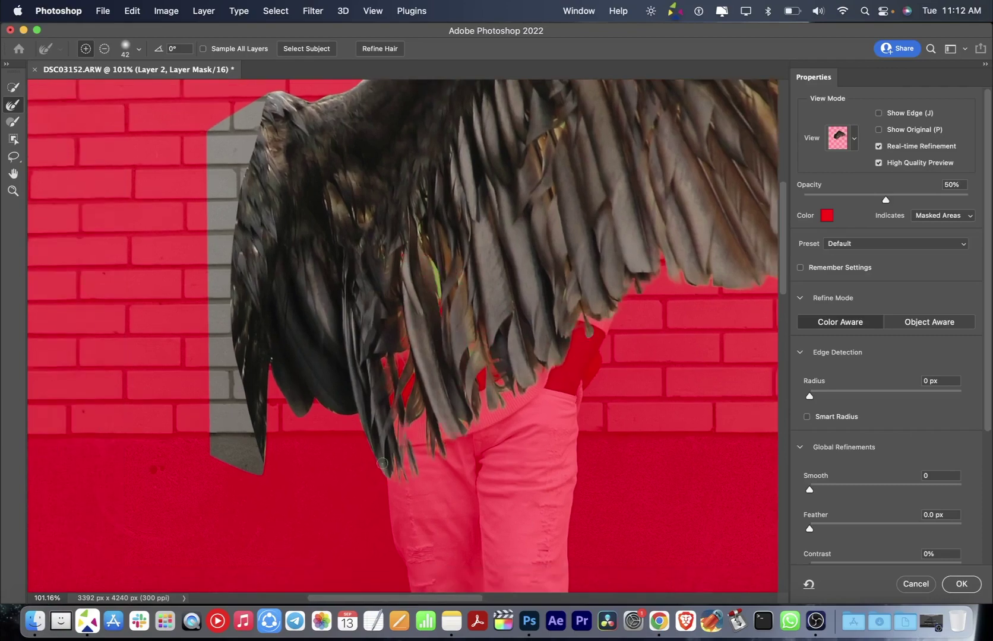
{"action": "key", "text": "z"}
{"action": "scroll", "coordinate": [758, 406], "scroll_direction": "down", "scroll_amount": 5}
{"action": "key", "text": "Return"}
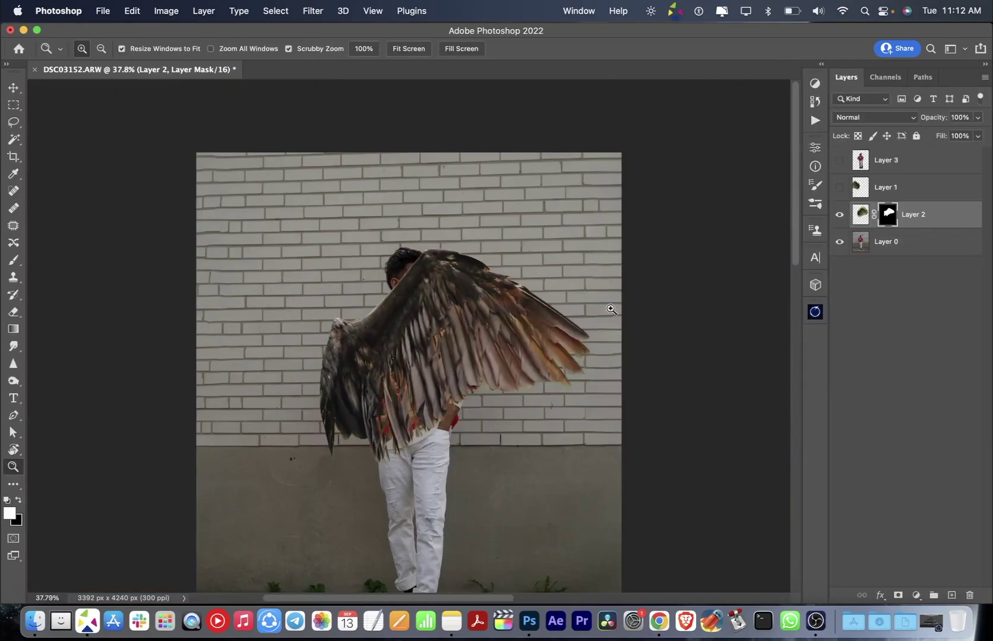
Duplicate the wing, flip one copy horizontally, and place a wing on each side of the man.
{"action": "key", "text": "ctrl+j"}
{"action": "key", "text": "v"}
{"action": "left_click_drag", "start_coordinate": [376, 370], "coordinate": [501, 340]}
{"action": "right_click", "coordinate": [399, 371]}
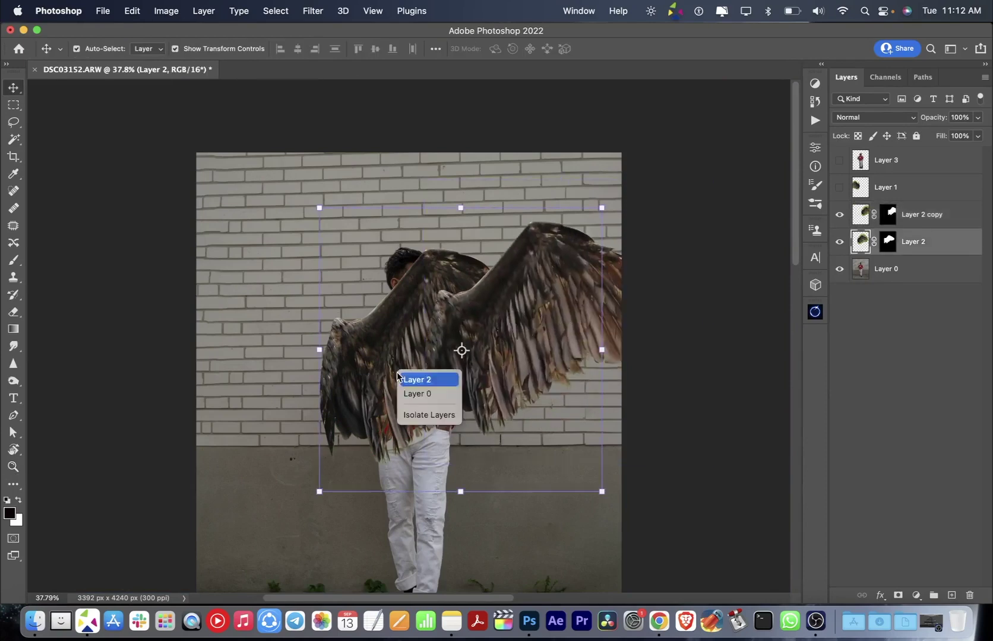
{"action": "key", "text": "ctrl+t"}
{"action": "right_click", "coordinate": [349, 266]}
{"action": "left_click", "coordinate": [382, 577]}
{"action": "left_click_drag", "start_coordinate": [587, 333], "coordinate": [186, 343]}
{"action": "key", "text": "Return"}
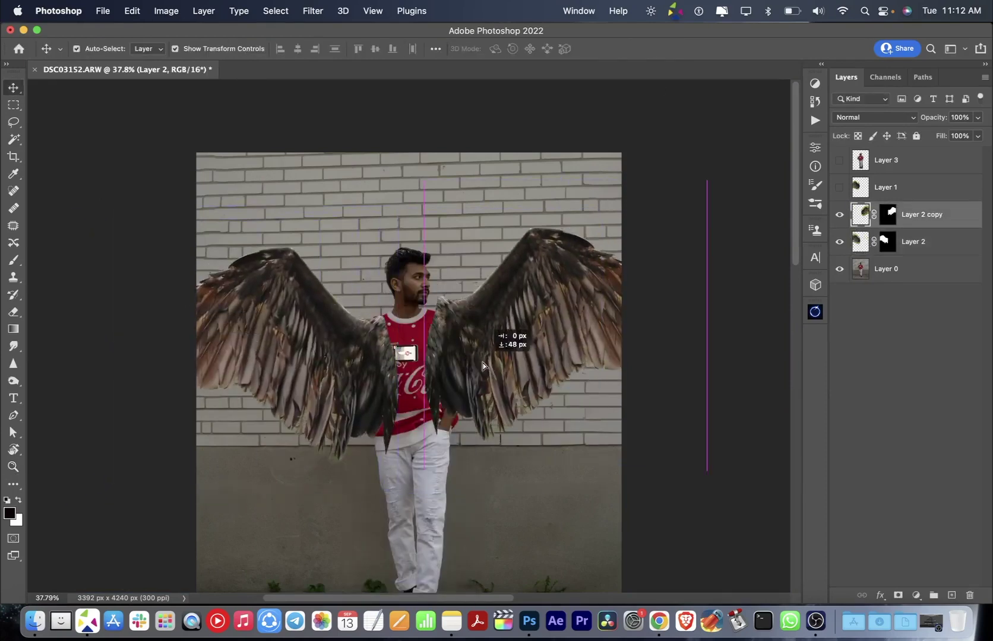
{"action": "left_click_drag", "start_coordinate": [482, 363], "coordinate": [478, 376]}
Make Layer 3 with the man visible and zoom out to view the whole composition.
{"action": "left_click", "coordinate": [840, 160]}
{"action": "left_click", "coordinate": [849, 432]}
{"action": "key", "text": "z"}
{"action": "left_click_drag", "start_coordinate": [443, 427], "coordinate": [438, 428]}
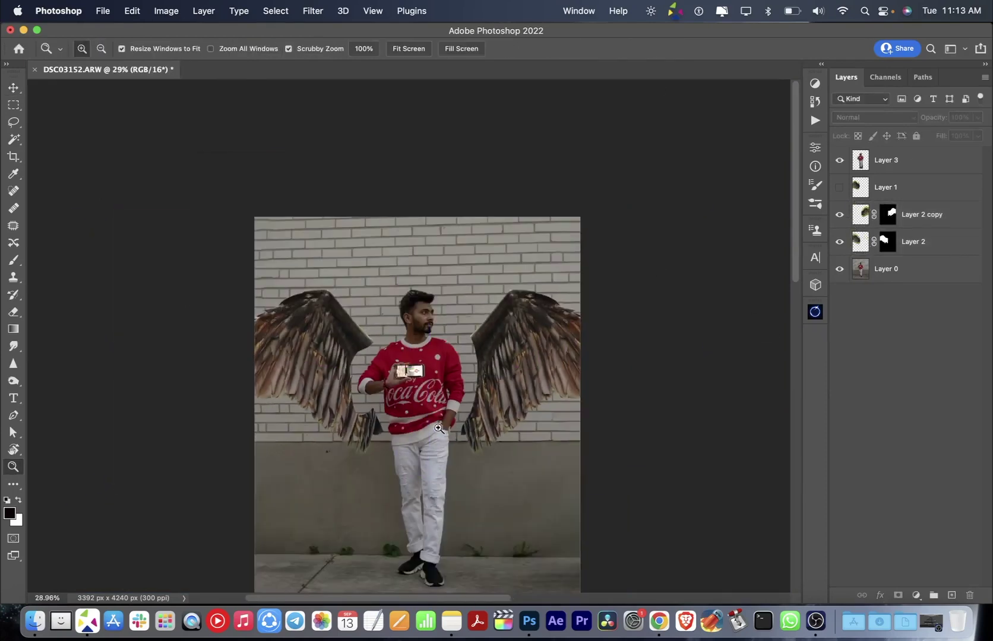
Start a Pen-tool path on Layer 3 at the jeans' edge and zoom in on the arm.
{"action": "scroll", "coordinate": [534, 323], "scroll_direction": "up", "scroll_amount": 5}
{"action": "key", "text": "v"}
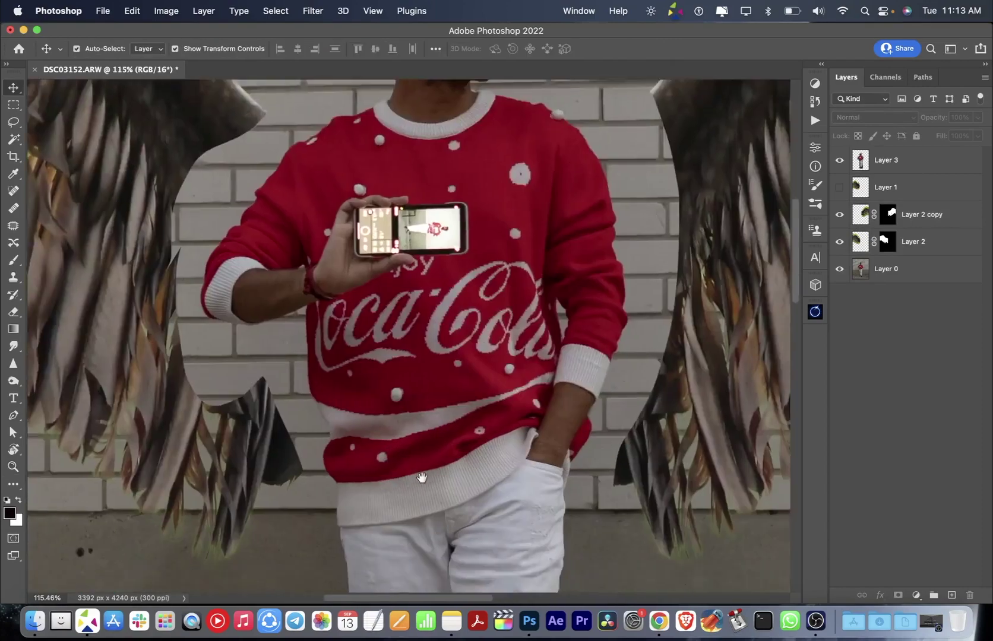
{"action": "scroll", "coordinate": [416, 356], "scroll_direction": "up", "scroll_amount": 5}
{"action": "key", "text": "p"}
{"action": "left_click", "coordinate": [365, 451]}
{"action": "scroll", "coordinate": [367, 462], "scroll_direction": "up", "scroll_amount": 2}
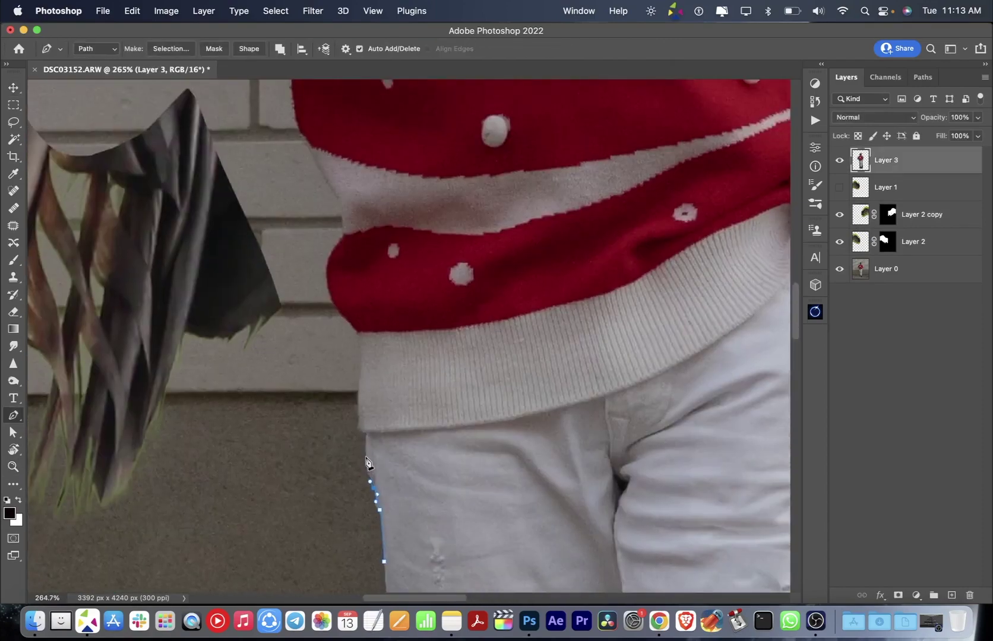
{"action": "scroll", "coordinate": [359, 371], "scroll_direction": "up", "scroll_amount": 2}
{"action": "scroll", "coordinate": [365, 401], "scroll_direction": "up", "scroll_amount": 2}
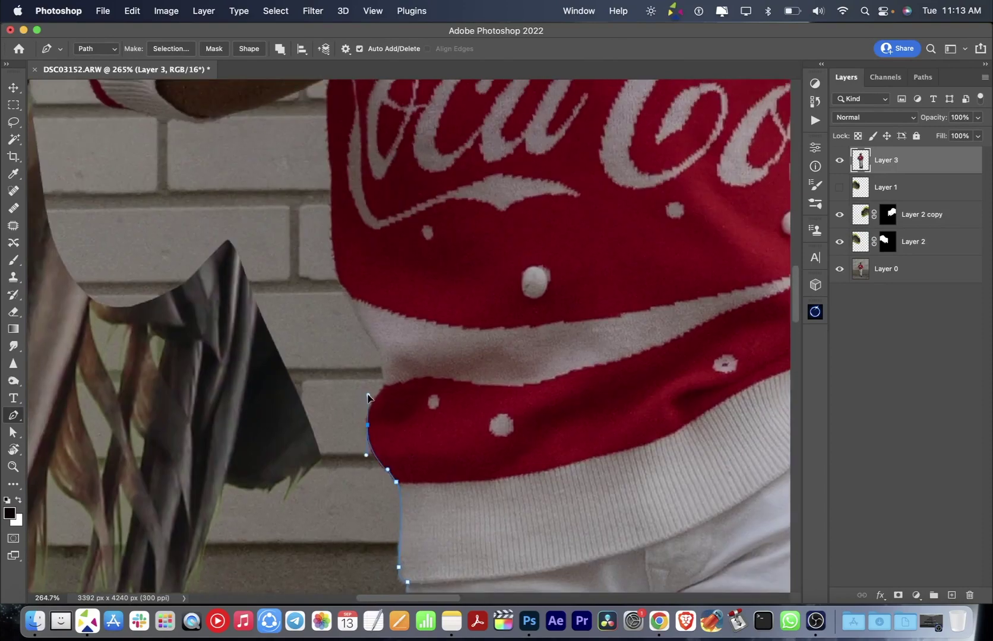
{"action": "scroll", "coordinate": [372, 404], "scroll_direction": "up", "scroll_amount": 2}
{"action": "scroll", "coordinate": [381, 410], "scroll_direction": "up", "scroll_amount": 2}
{"action": "scroll", "coordinate": [385, 447], "scroll_direction": "up", "scroll_amount": 2}
{"action": "scroll", "coordinate": [383, 416], "scroll_direction": "up", "scroll_amount": 2}
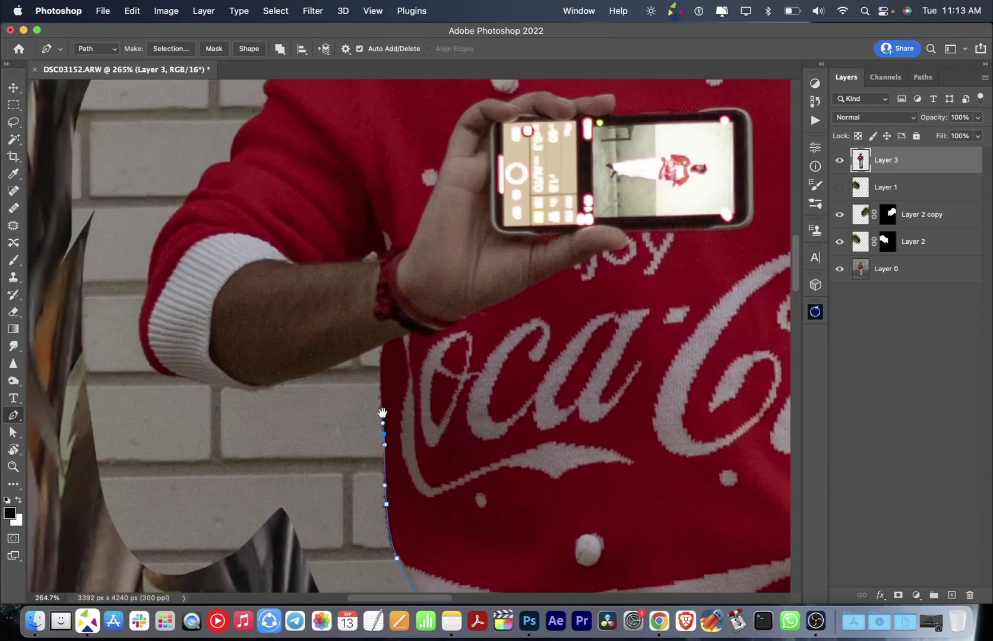
{"action": "key", "text": "z"}
{"action": "left_click_drag", "start_coordinate": [383, 416], "coordinate": [467, 354]}
{"action": "key", "text": "p"}
Trace the path along the arm's underside, around the sleeve cuff and up the sleeve.
{"action": "left_click", "coordinate": [439, 364]}
{"action": "scroll", "coordinate": [467, 372], "scroll_direction": "left", "scroll_amount": 3}
{"action": "left_click", "coordinate": [467, 373]}
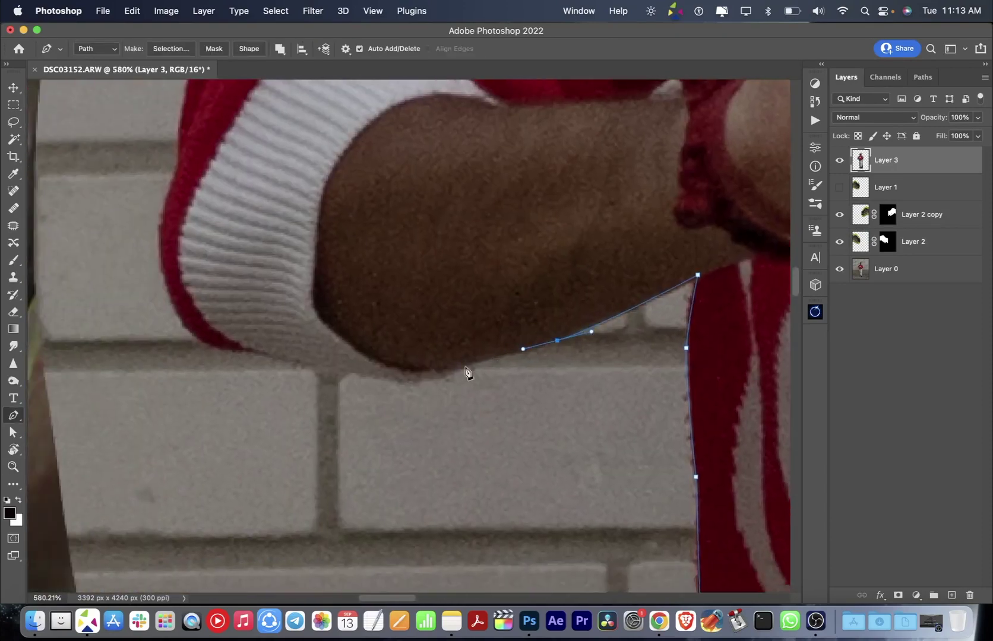
{"action": "left_click", "coordinate": [304, 394]}
{"action": "left_click_drag", "start_coordinate": [304, 394], "coordinate": [423, 410]}
{"action": "left_click", "coordinate": [409, 401]}
{"action": "left_click_drag", "start_coordinate": [348, 364], "coordinate": [328, 330]}
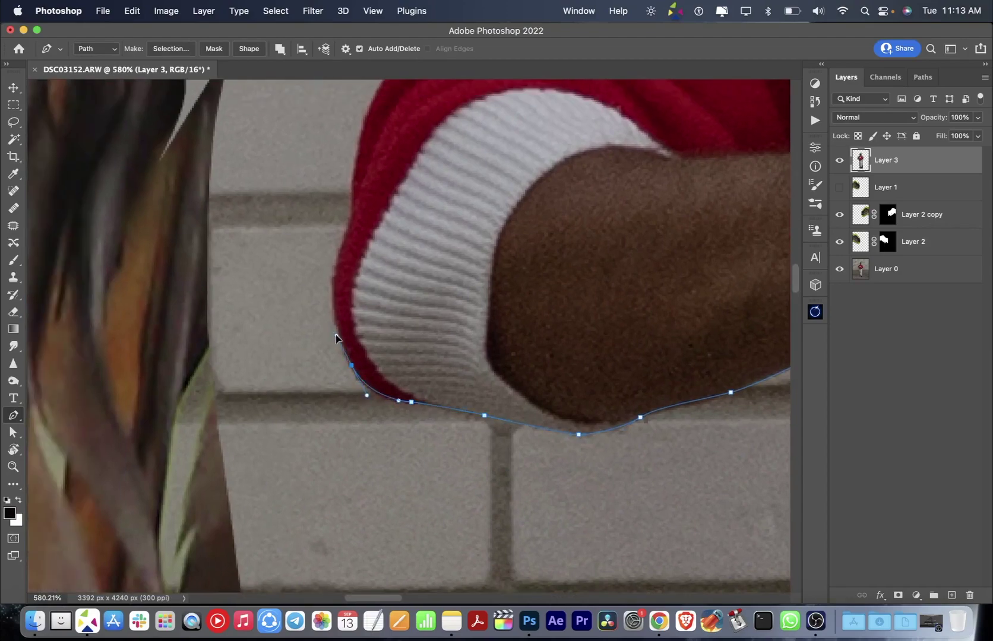
{"action": "scroll", "coordinate": [336, 339], "scroll_direction": "up", "scroll_amount": 5}
{"action": "left_click", "coordinate": [368, 508]}
{"action": "left_click_drag", "start_coordinate": [391, 409], "coordinate": [405, 384]}
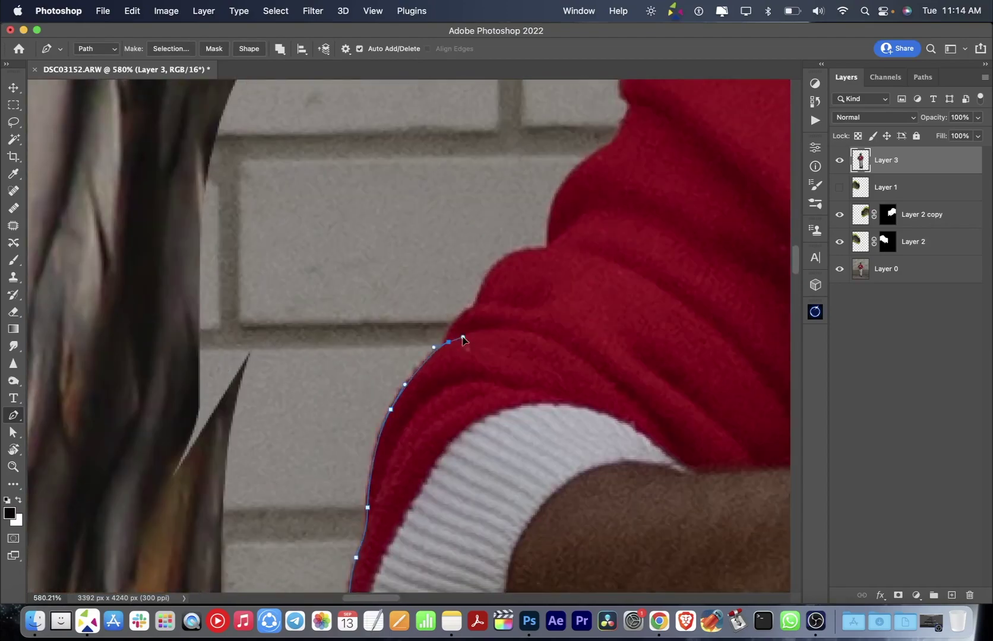
Continue the outline up the upper sleeve to the shoulder.
{"action": "left_click_drag", "start_coordinate": [546, 211], "coordinate": [477, 373]}
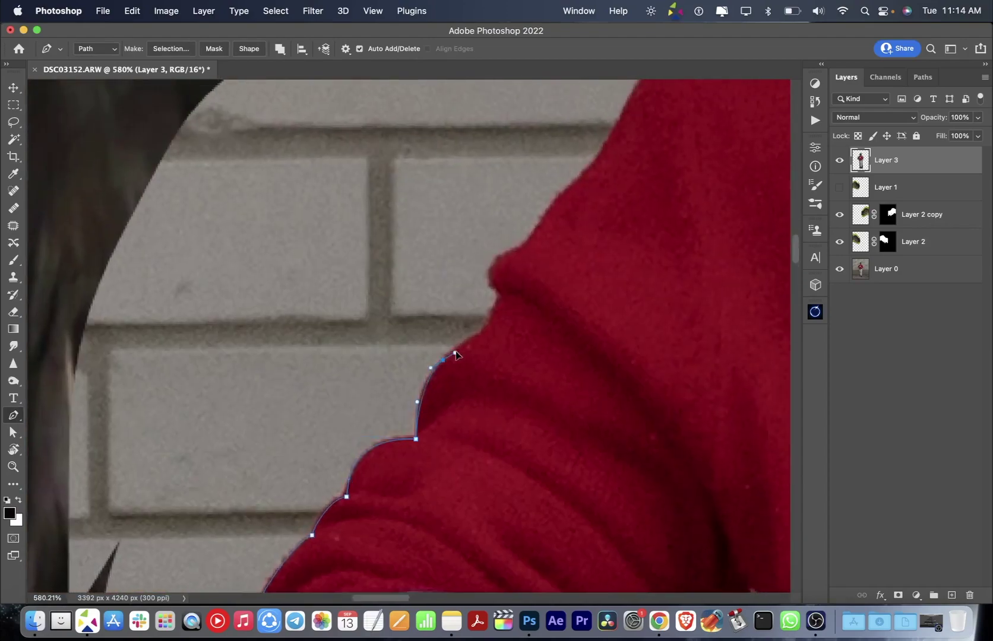
{"action": "left_click_drag", "start_coordinate": [481, 320], "coordinate": [508, 308]}
{"action": "left_click_drag", "start_coordinate": [544, 262], "coordinate": [447, 410]}
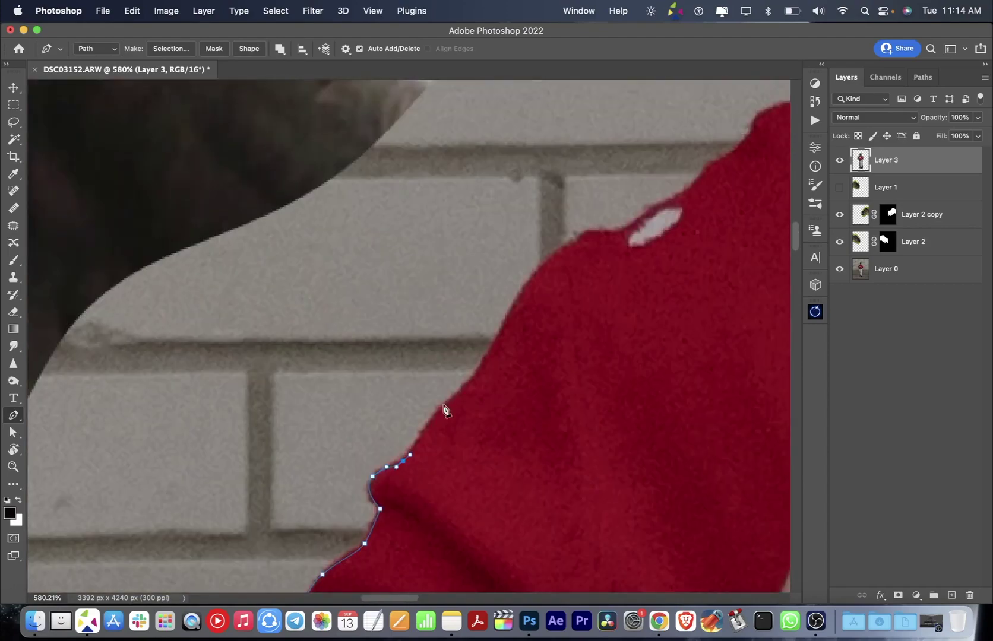
{"action": "left_click_drag", "start_coordinate": [504, 318], "coordinate": [403, 448]}
{"action": "left_click", "coordinate": [426, 410]}
{"action": "left_click", "coordinate": [447, 392]}
{"action": "left_click", "coordinate": [523, 363]}
{"action": "left_click", "coordinate": [573, 329]}
{"action": "left_click_drag", "start_coordinate": [601, 317], "coordinate": [509, 364]}
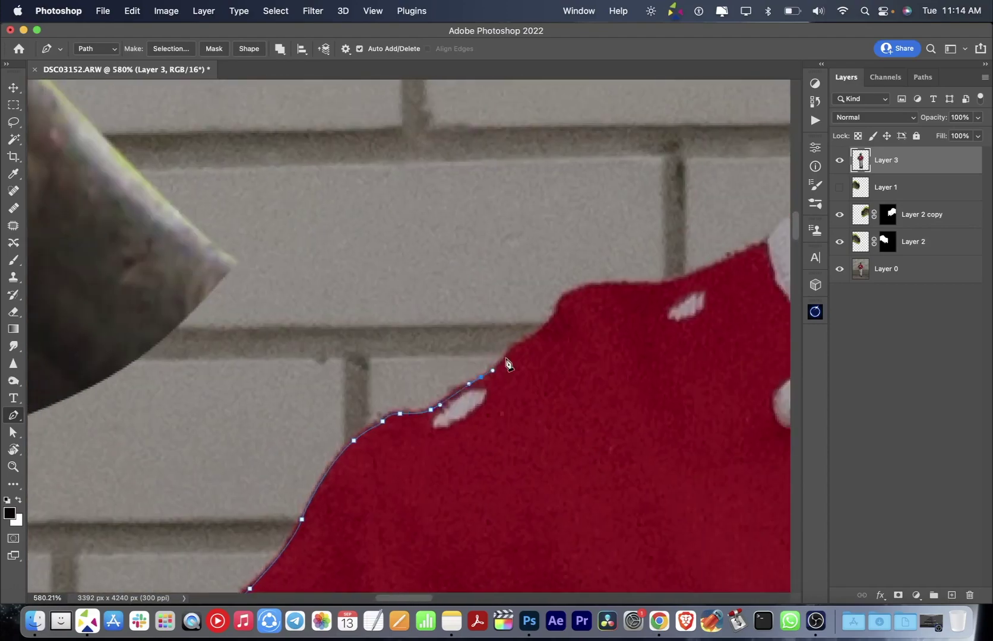
Trace along the shoulder toward the collar, ending at the neck edge.
{"action": "left_click", "coordinate": [570, 293]}
{"action": "left_click_drag", "start_coordinate": [602, 288], "coordinate": [453, 313]}
{"action": "left_click", "coordinate": [485, 310]}
{"action": "left_click", "coordinate": [506, 311]}
{"action": "left_click_drag", "start_coordinate": [530, 304], "coordinate": [542, 300]}
{"action": "left_click_drag", "start_coordinate": [606, 278], "coordinate": [491, 326]}
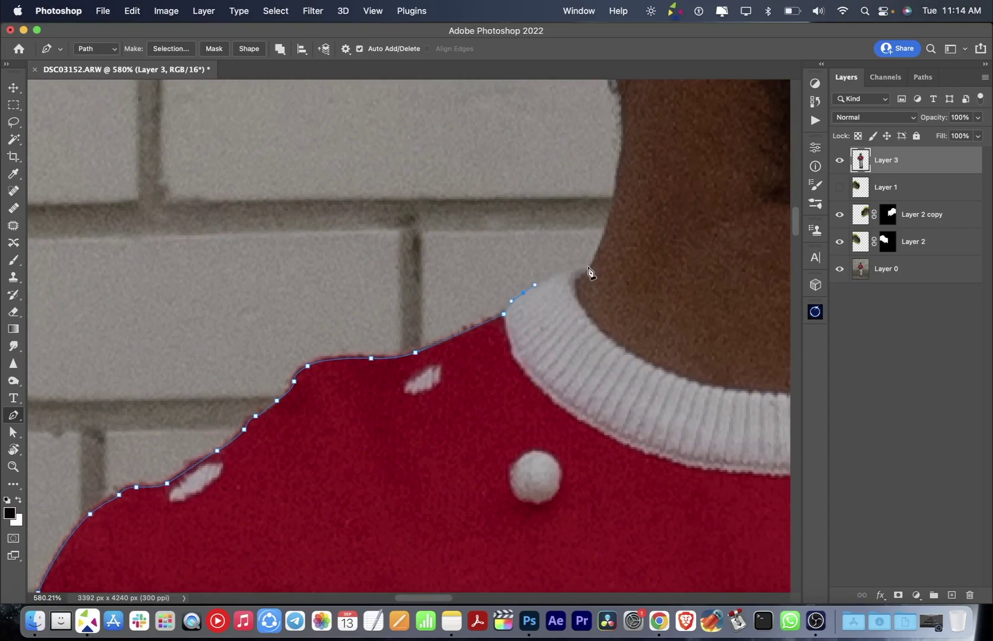
{"action": "left_click", "coordinate": [604, 243]}
Outline the neck, hairline, chin and beard down to the sweater collar.
{"action": "left_click_drag", "start_coordinate": [610, 197], "coordinate": [565, 368]}
{"action": "left_click_drag", "start_coordinate": [563, 324], "coordinate": [576, 469]}
{"action": "left_click", "coordinate": [579, 419]}
{"action": "left_click_drag", "start_coordinate": [483, 206], "coordinate": [527, 361]}
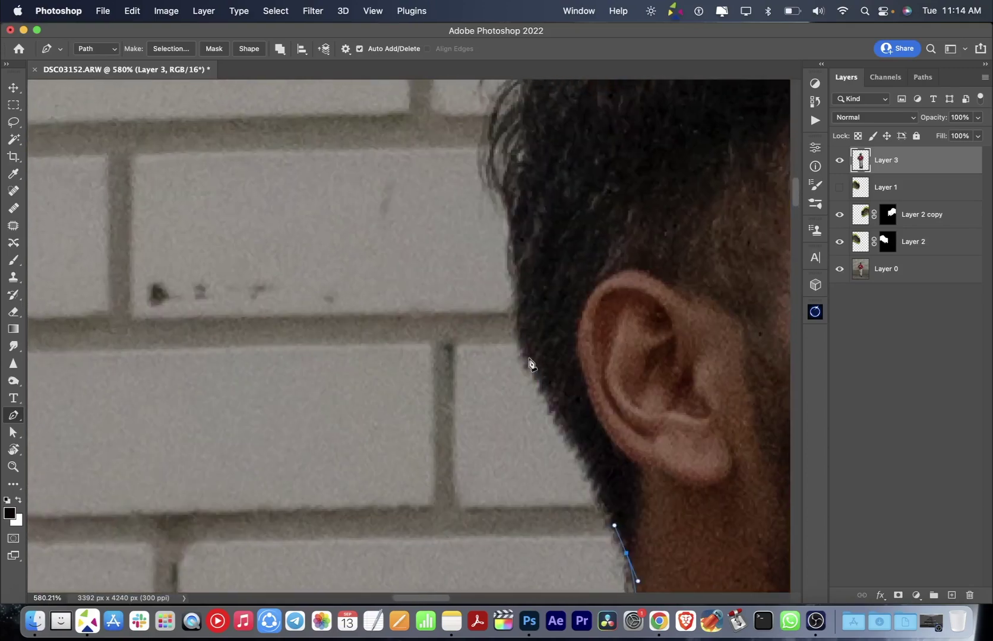
{"action": "left_click_drag", "start_coordinate": [511, 237], "coordinate": [511, 356]}
{"action": "left_click_drag", "start_coordinate": [513, 367], "coordinate": [510, 341]}
{"action": "scroll", "coordinate": [522, 205], "scroll_direction": "down", "scroll_amount": 5}
{"action": "left_click", "coordinate": [646, 355]}
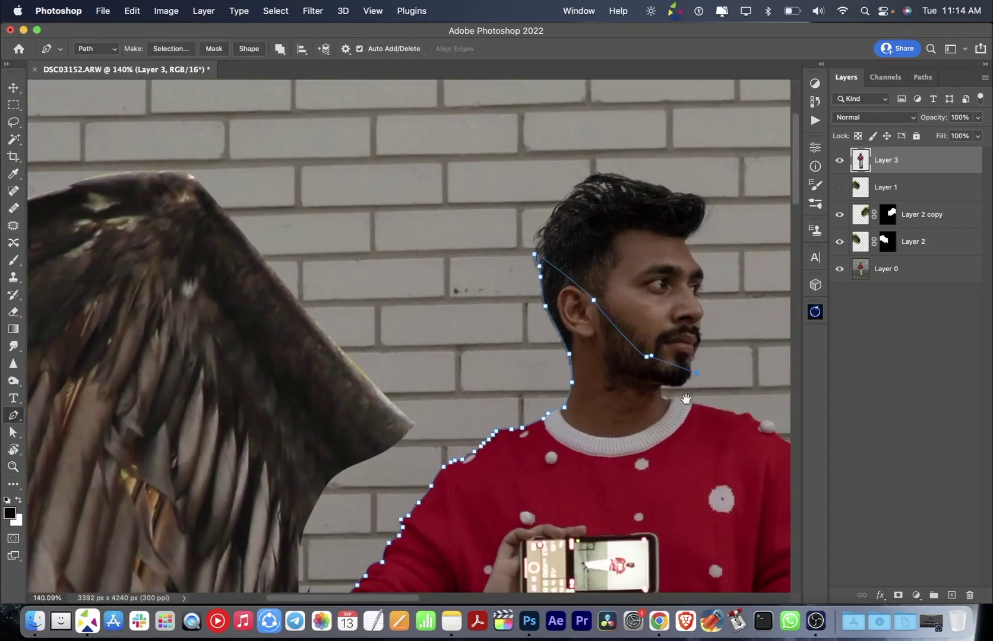
{"action": "scroll", "coordinate": [647, 355], "scroll_direction": "up", "scroll_amount": 4}
{"action": "left_click", "coordinate": [502, 382]}
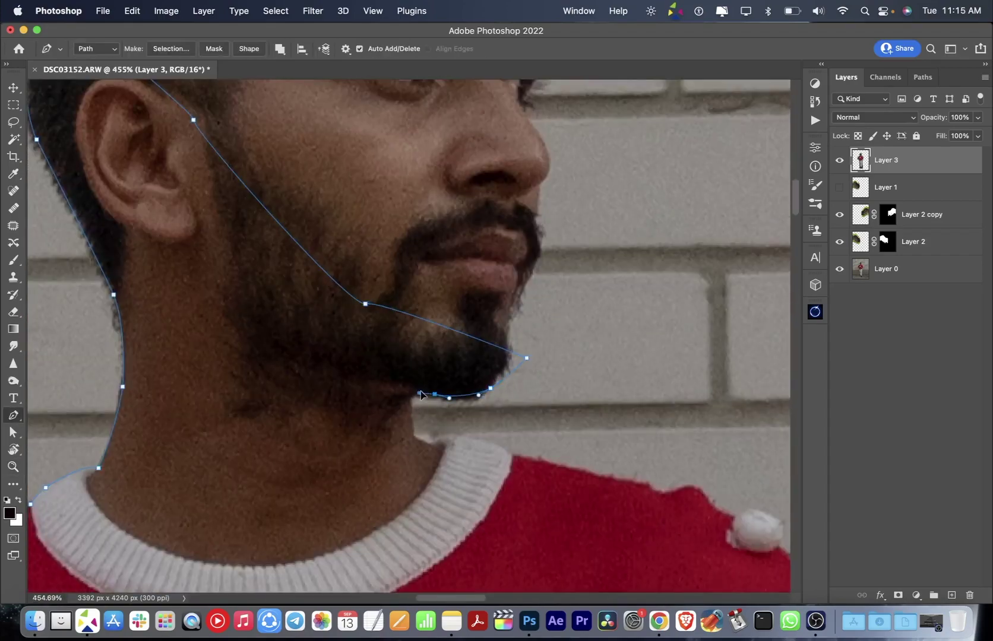
{"action": "left_click", "coordinate": [544, 462]}
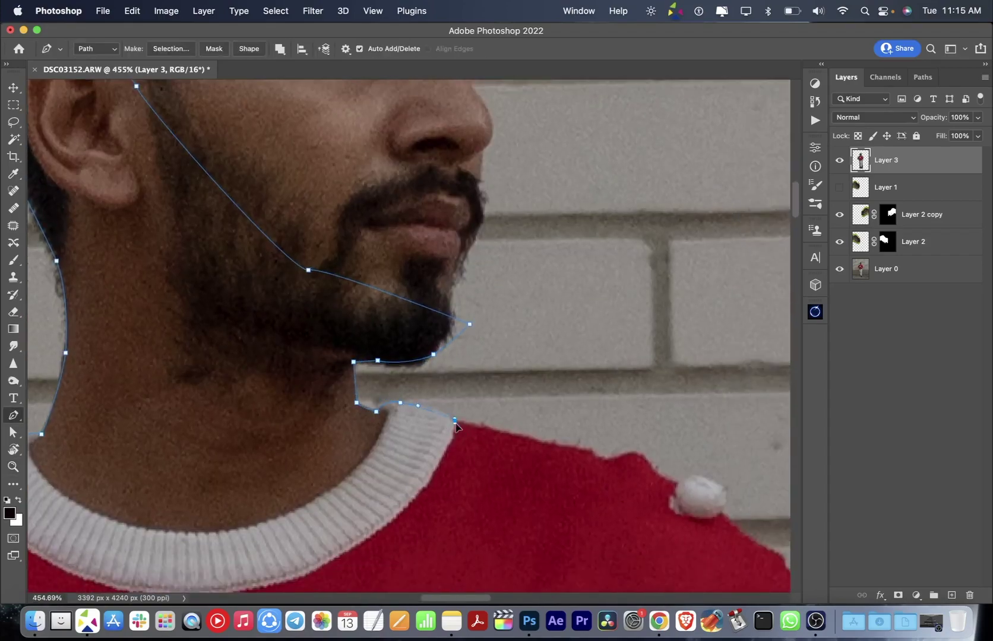
Trace around the pompom and down the right shoulder edge.
{"action": "left_click_drag", "start_coordinate": [623, 490], "coordinate": [507, 416]}
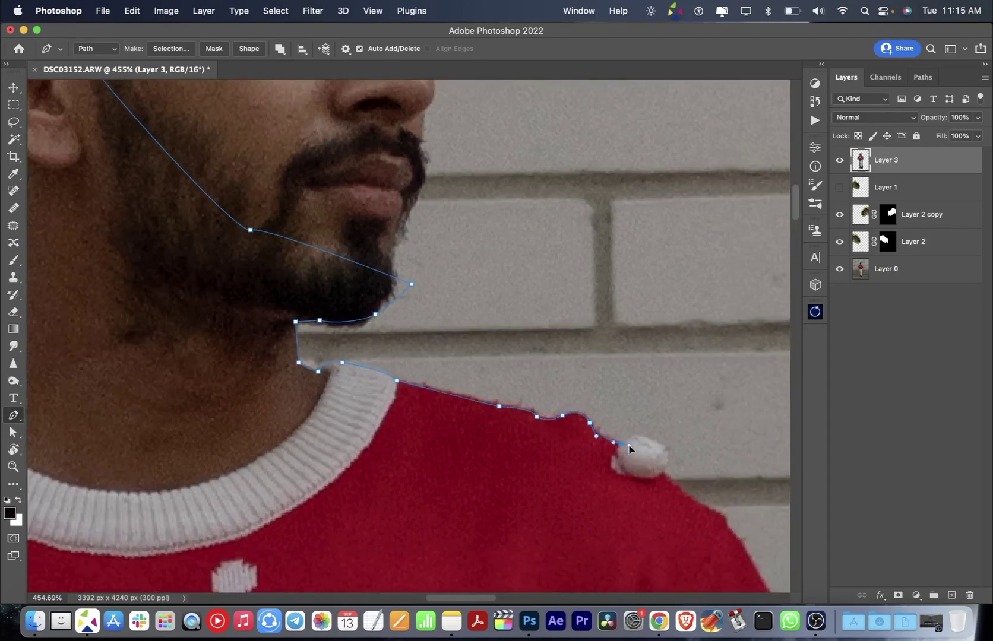
{"action": "left_click_drag", "start_coordinate": [661, 472], "coordinate": [646, 500]}
{"action": "left_click_drag", "start_coordinate": [646, 500], "coordinate": [576, 456]}
{"action": "left_click_drag", "start_coordinate": [655, 472], "coordinate": [555, 414]}
{"action": "left_click", "coordinate": [530, 405]}
{"action": "left_click", "coordinate": [548, 410]}
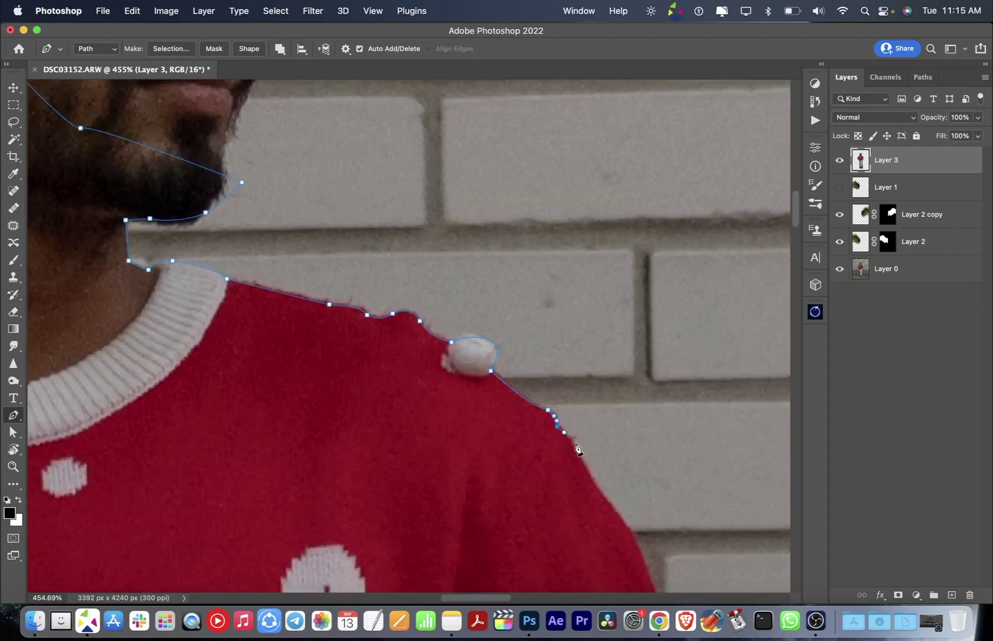
{"action": "left_click", "coordinate": [596, 487]}
{"action": "left_click", "coordinate": [635, 538]}
{"action": "left_click_drag", "start_coordinate": [636, 539], "coordinate": [526, 405]}
Continue the path down the right sleeve edge.
{"action": "left_click_drag", "start_coordinate": [556, 489], "coordinate": [510, 406]}
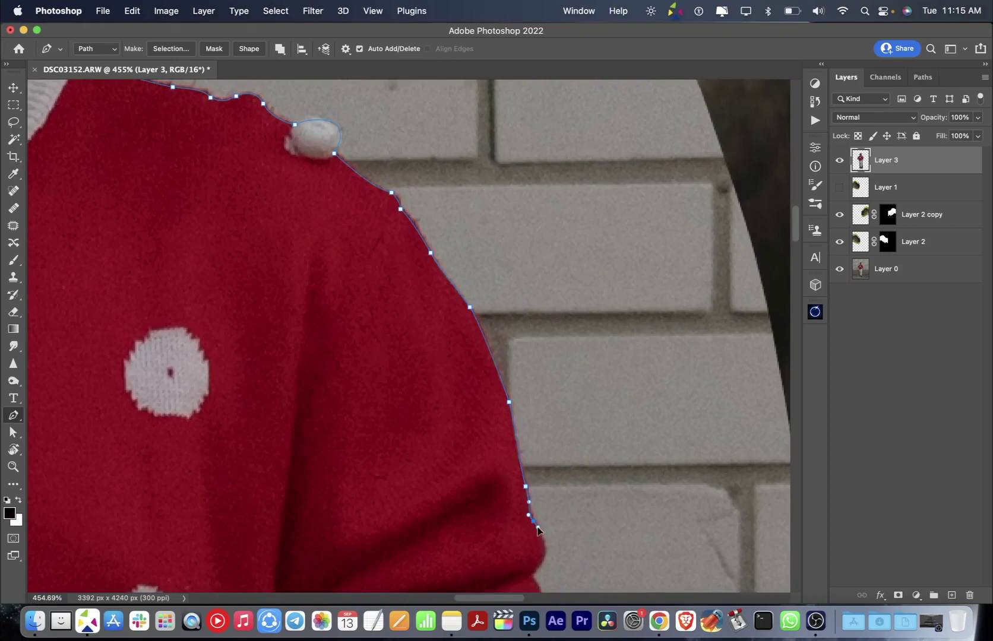
{"action": "left_click_drag", "start_coordinate": [537, 530], "coordinate": [511, 379]}
{"action": "left_click_drag", "start_coordinate": [504, 422], "coordinate": [473, 447]}
{"action": "scroll", "coordinate": [525, 416], "scroll_direction": "down", "scroll_amount": 5}
{"action": "left_click", "coordinate": [510, 374]}
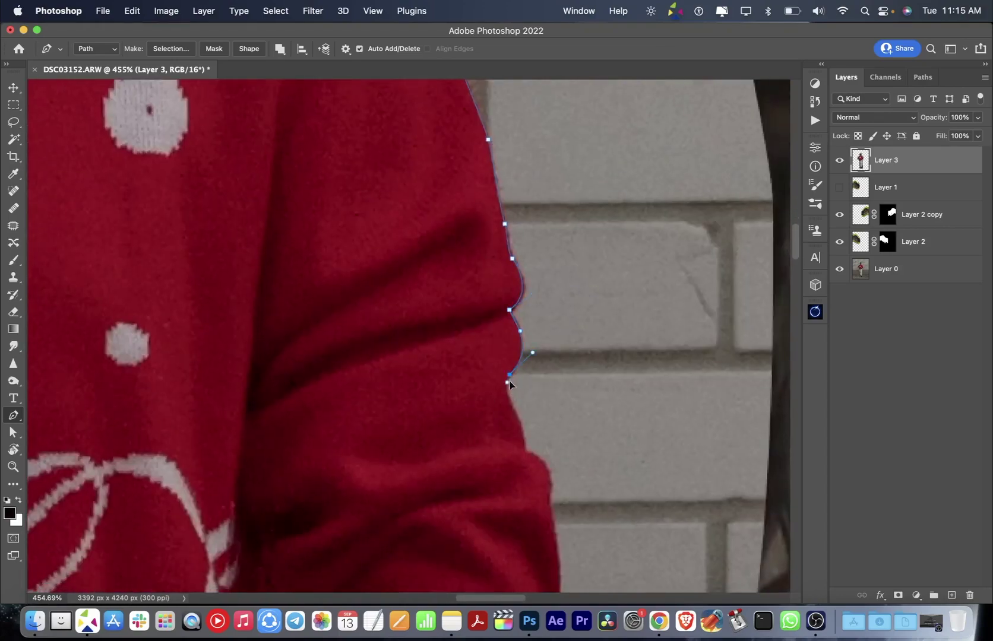
{"action": "left_click", "coordinate": [525, 454]}
{"action": "scroll", "coordinate": [517, 428], "scroll_direction": "down", "scroll_amount": 3}
{"action": "mouse_move", "coordinate": [508, 412]}
{"action": "left_mouse_down"}
{"action": "mouse_move", "coordinate": [511, 439]}
{"action": "mouse_move", "coordinate": [462, 489]}
{"action": "mouse_move", "coordinate": [502, 435]}
{"action": "left_mouse_up"}
{"action": "scroll", "coordinate": [508, 415], "scroll_direction": "down", "scroll_amount": 4}
{"action": "scroll", "coordinate": [485, 439], "scroll_direction": "down", "scroll_amount": 3}
{"action": "left_click", "coordinate": [492, 449]}
{"action": "scroll", "coordinate": [473, 525], "scroll_direction": "down", "scroll_amount": 3}
Trace along the sleeve cuff and down the red sleeve edge.
{"action": "left_click", "coordinate": [475, 435]}
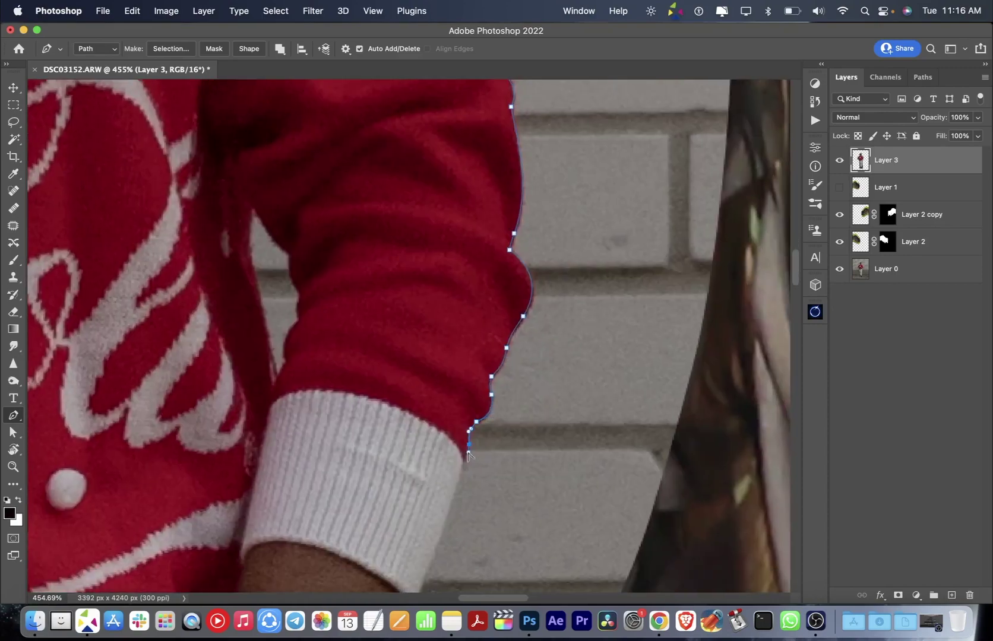
{"action": "left_click", "coordinate": [468, 459]}
{"action": "left_click", "coordinate": [465, 452]}
{"action": "left_click_drag", "start_coordinate": [425, 539], "coordinate": [516, 387]}
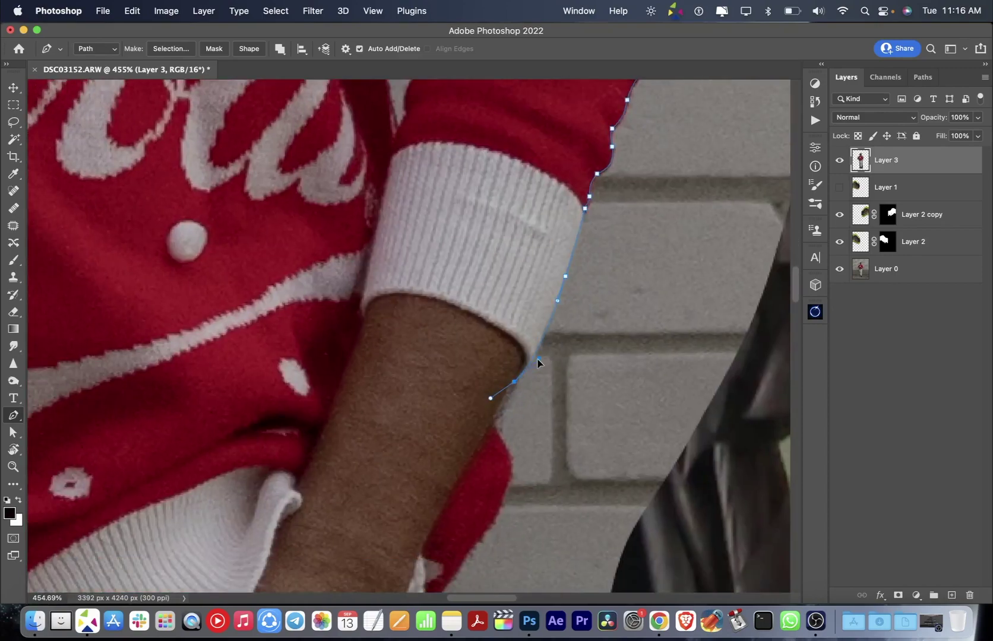
{"action": "scroll", "coordinate": [538, 362], "scroll_direction": "down", "scroll_amount": 3}
{"action": "scroll", "coordinate": [505, 380], "scroll_direction": "down", "scroll_amount": 3}
{"action": "left_click", "coordinate": [504, 357]}
{"action": "left_click", "coordinate": [524, 386]}
{"action": "left_click", "coordinate": [522, 416]}
{"action": "scroll", "coordinate": [522, 410], "scroll_direction": "down", "scroll_amount": 5}
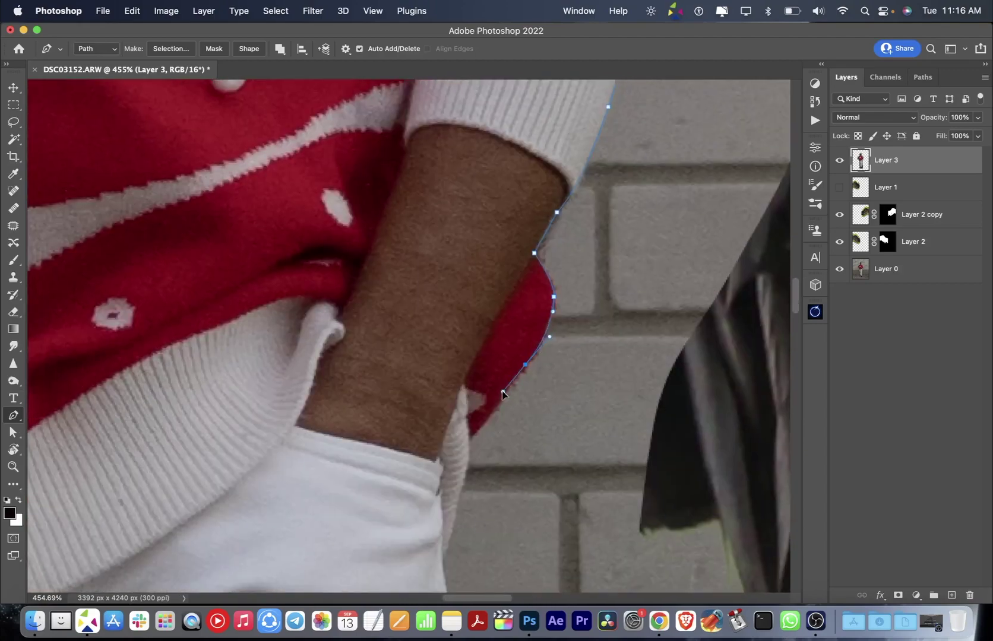
Finish the outline down the trousers' edge and zoom out over the traced figure.
{"action": "left_click", "coordinate": [467, 467]}
{"action": "scroll", "coordinate": [493, 416], "scroll_direction": "down", "scroll_amount": 5}
{"action": "left_click", "coordinate": [498, 318]}
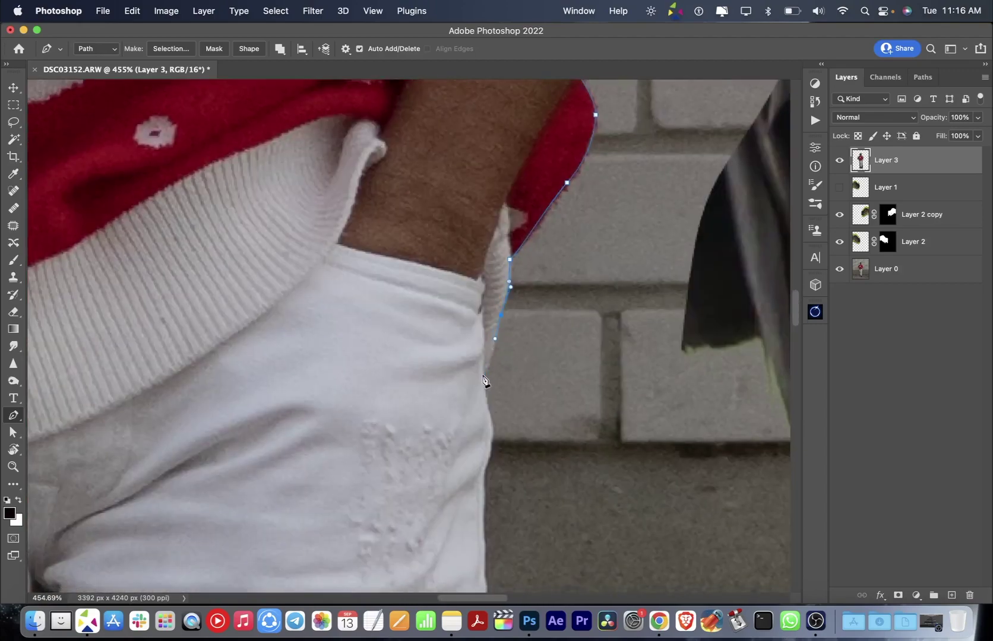
{"action": "scroll", "coordinate": [498, 432], "scroll_direction": "down", "scroll_amount": 3}
{"action": "left_click", "coordinate": [465, 421]}
{"action": "scroll", "coordinate": [466, 421], "scroll_direction": "down", "scroll_amount": 3}
{"action": "left_click", "coordinate": [465, 375]}
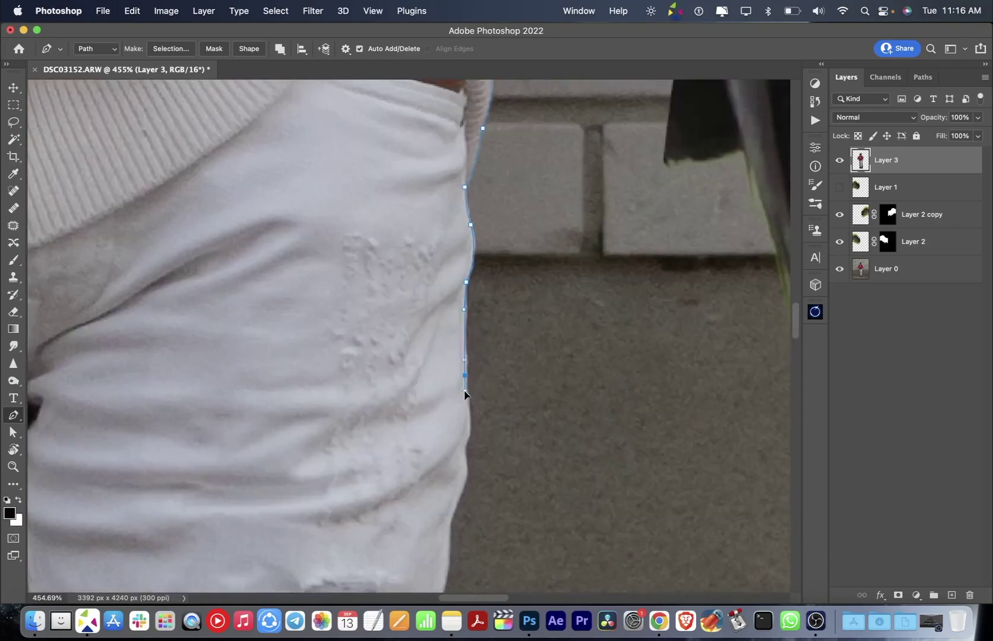
{"action": "scroll", "coordinate": [467, 469], "scroll_direction": "down", "scroll_amount": 3}
{"action": "mouse_move", "coordinate": [463, 426]}
{"action": "left_mouse_down"}
{"action": "mouse_move", "coordinate": [416, 425]}
{"action": "mouse_move", "coordinate": [439, 386]}
{"action": "left_mouse_up"}
Mask Layer 3 to the traced figure path, then zoom in on the sleeve gap.
{"action": "right_click", "coordinate": [451, 355]}
{"action": "key", "text": "Escape"}
{"action": "key", "text": "ctrl+Return"}
{"action": "left_click", "coordinate": [898, 595]}
{"action": "key", "text": "z"}
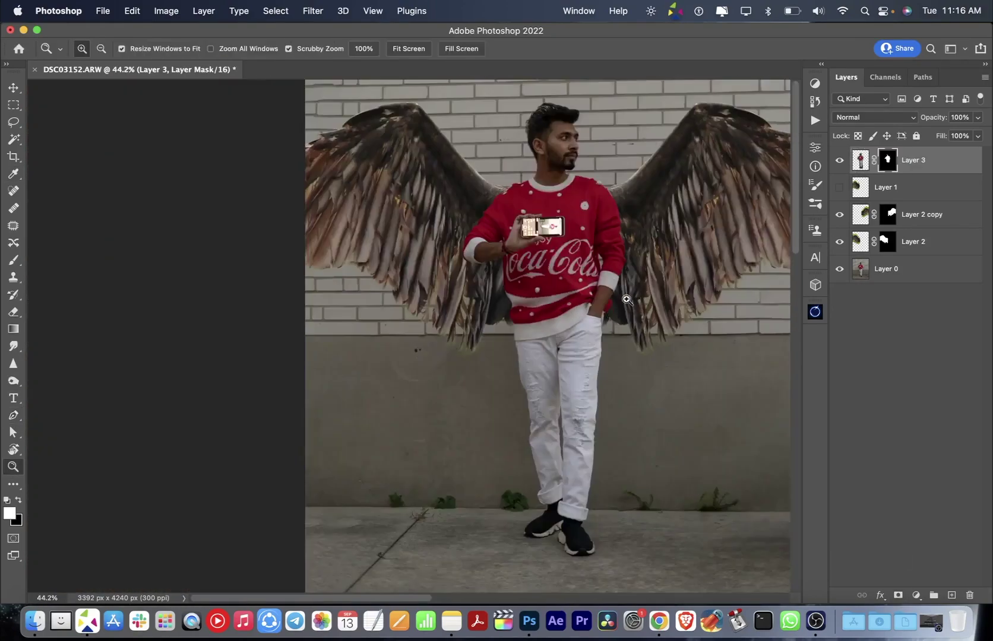
{"action": "scroll", "coordinate": [624, 308], "scroll_direction": "down", "scroll_amount": 3}
{"action": "scroll", "coordinate": [630, 337], "scroll_direction": "up", "scroll_amount": 5}
{"action": "left_click_drag", "start_coordinate": [630, 337], "coordinate": [727, 310]}
Trace the background gap beside the sleeve and make it a 0.5-pixel feathered selection.
{"action": "key", "text": "p"}
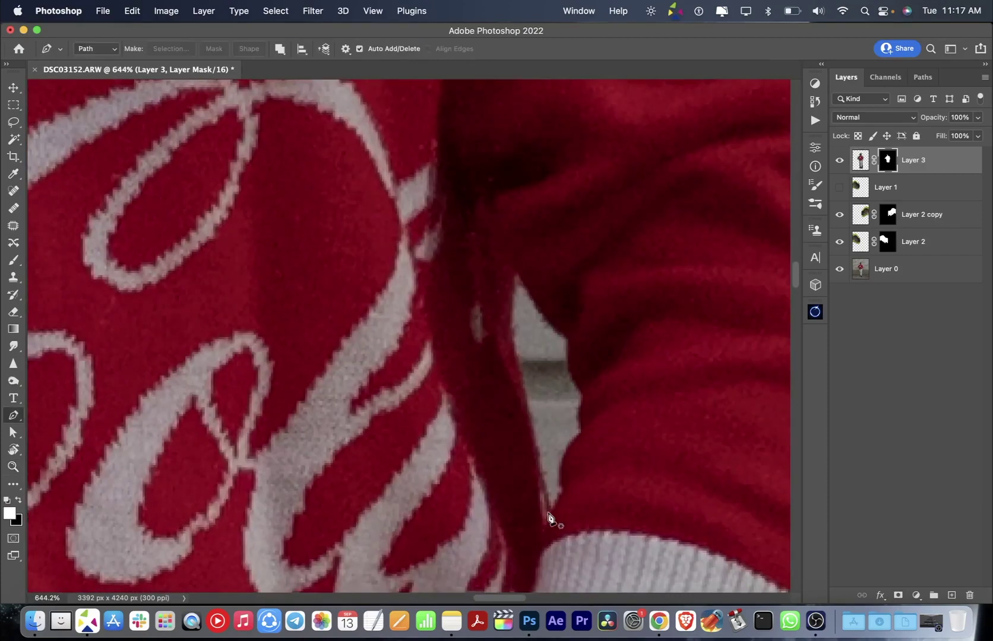
{"action": "scroll", "coordinate": [580, 409], "scroll_direction": "up", "scroll_amount": 5}
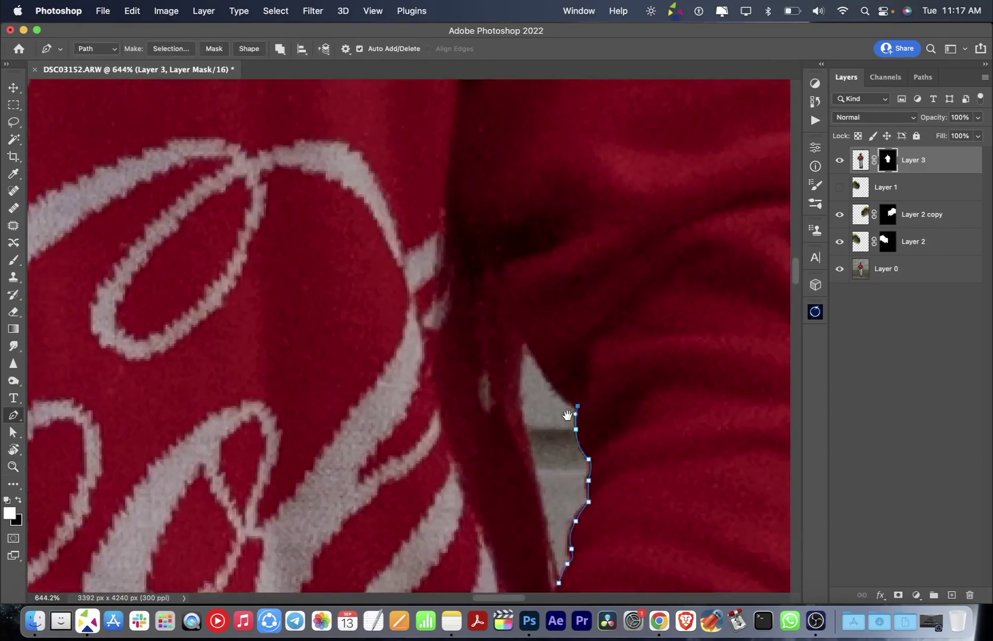
{"action": "left_click", "coordinate": [599, 474]}
{"action": "left_click", "coordinate": [548, 410]}
{"action": "scroll", "coordinate": [538, 469], "scroll_direction": "down", "scroll_amount": 5}
{"action": "left_click", "coordinate": [529, 395]}
{"action": "left_click", "coordinate": [536, 445]}
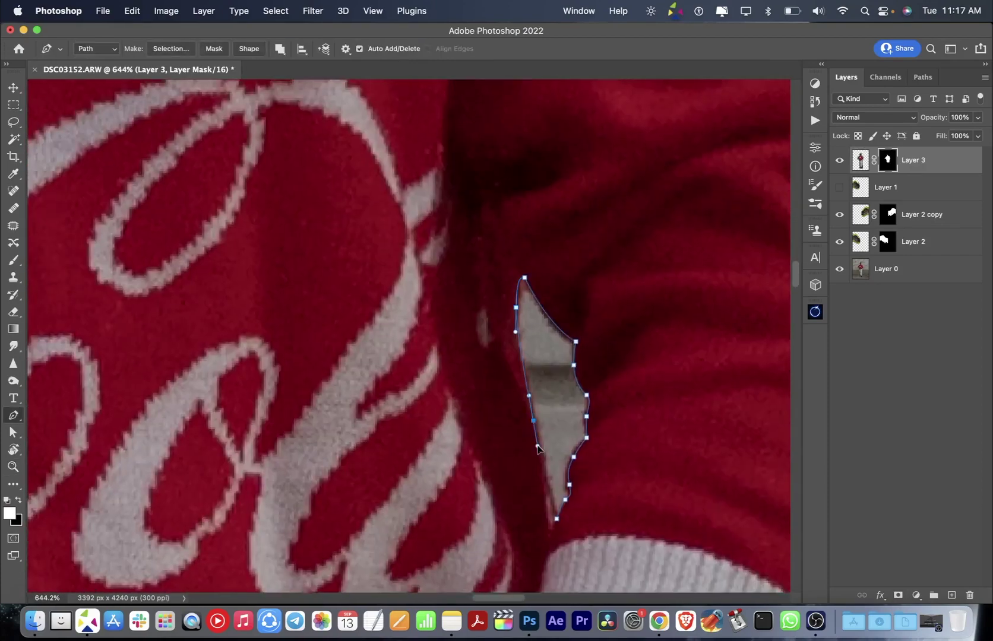
{"action": "right_click", "coordinate": [564, 420]}
{"action": "left_click", "coordinate": [594, 470]}
{"action": "left_click", "coordinate": [729, 378]}
{"action": "key", "text": "z"}
Trace the background gap at the elbow and convert it to a feathered selection.
{"action": "key", "text": "super+0"}
{"action": "left_click_drag", "start_coordinate": [535, 320], "coordinate": [599, 321]}
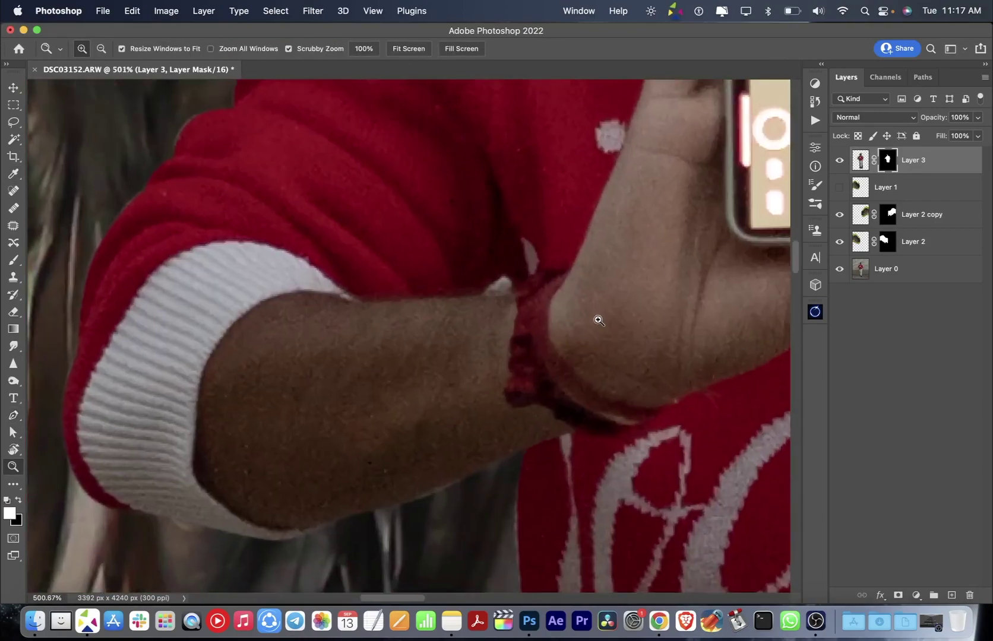
{"action": "key", "text": "super+0"}
{"action": "left_click_drag", "start_coordinate": [555, 286], "coordinate": [592, 275]}
{"action": "key", "text": "p"}
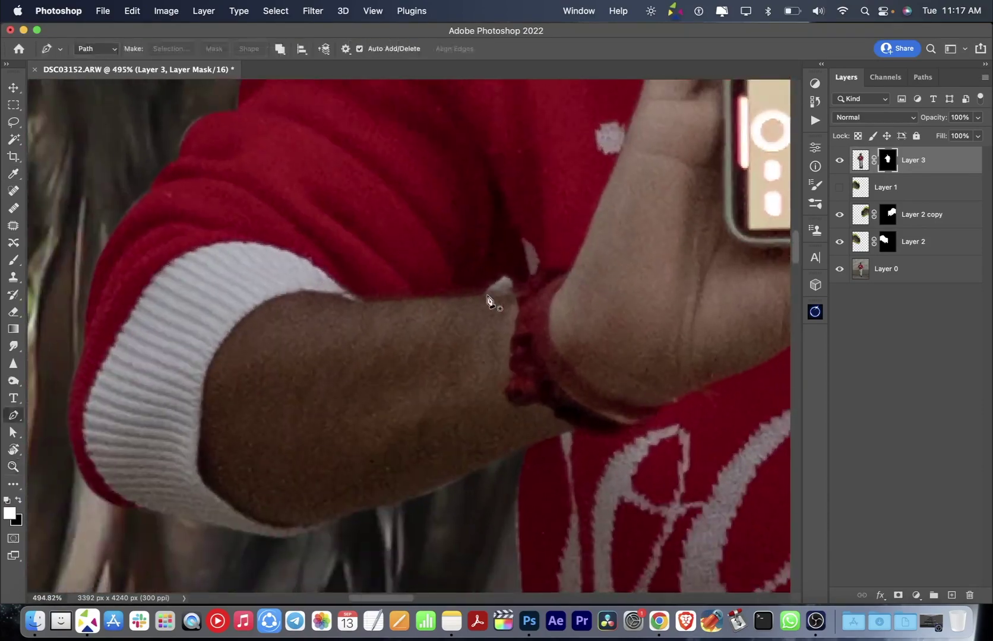
{"action": "right_click", "coordinate": [500, 281]}
{"action": "left_click", "coordinate": [543, 347]}
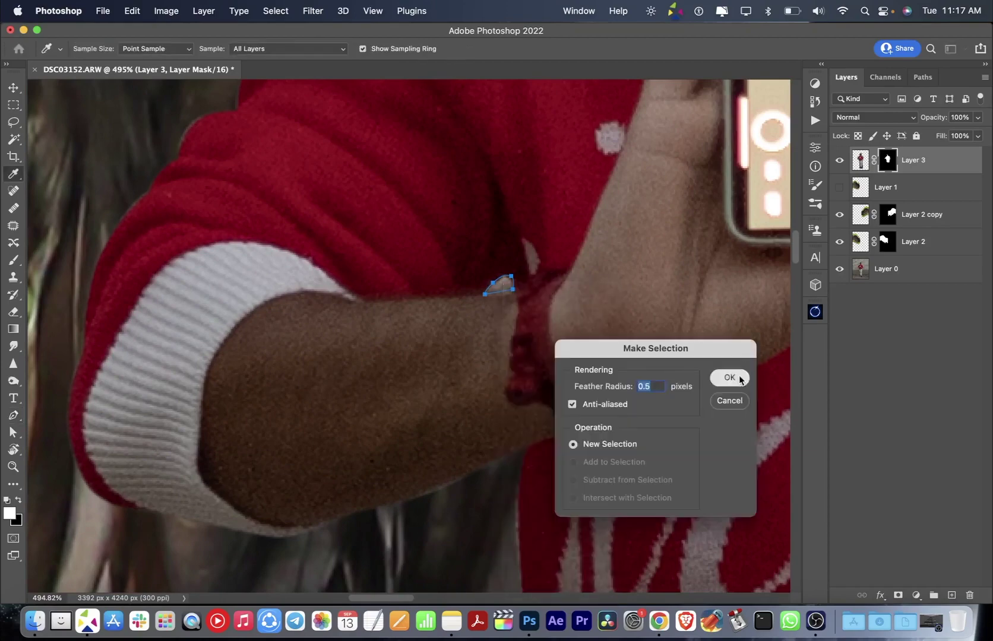
{"action": "left_click", "coordinate": [727, 377]}
{"action": "key", "text": "z"}
{"action": "key", "text": "super+0"}
{"action": "key", "text": "z"}
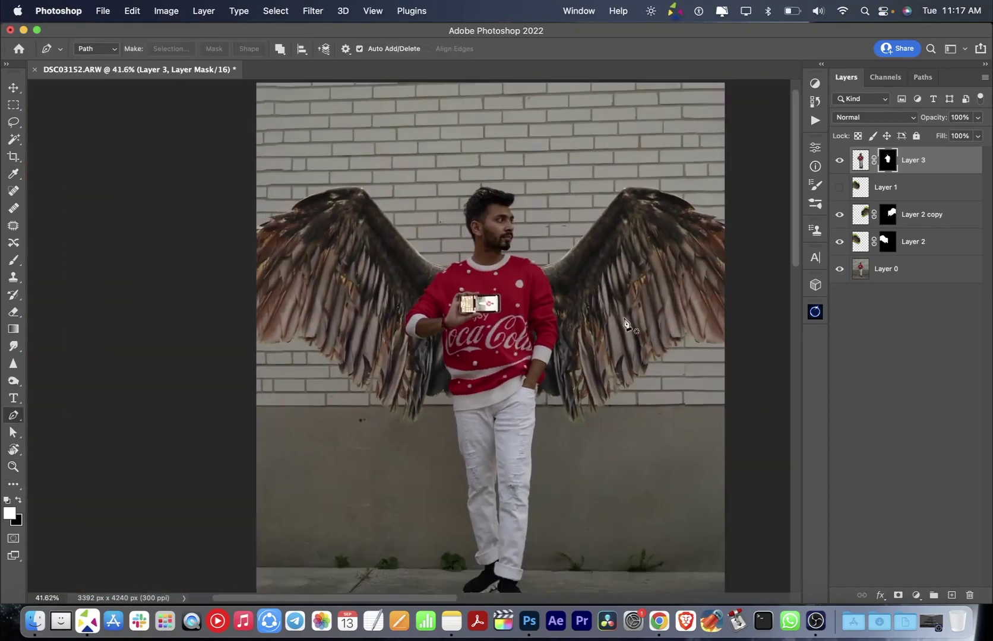
{"action": "mouse_move", "coordinate": [677, 342]}
{"action": "left_mouse_down"}
{"action": "mouse_move", "coordinate": [639, 369]}
{"action": "mouse_move", "coordinate": [716, 524]}
{"action": "left_mouse_up"}
On Layer 0, lasso the first weed at the wall's base and feather it 5 px.
{"action": "scroll", "coordinate": [410, 335], "scroll_direction": "down", "scroll_amount": 5}
{"action": "left_click", "coordinate": [886, 268]}
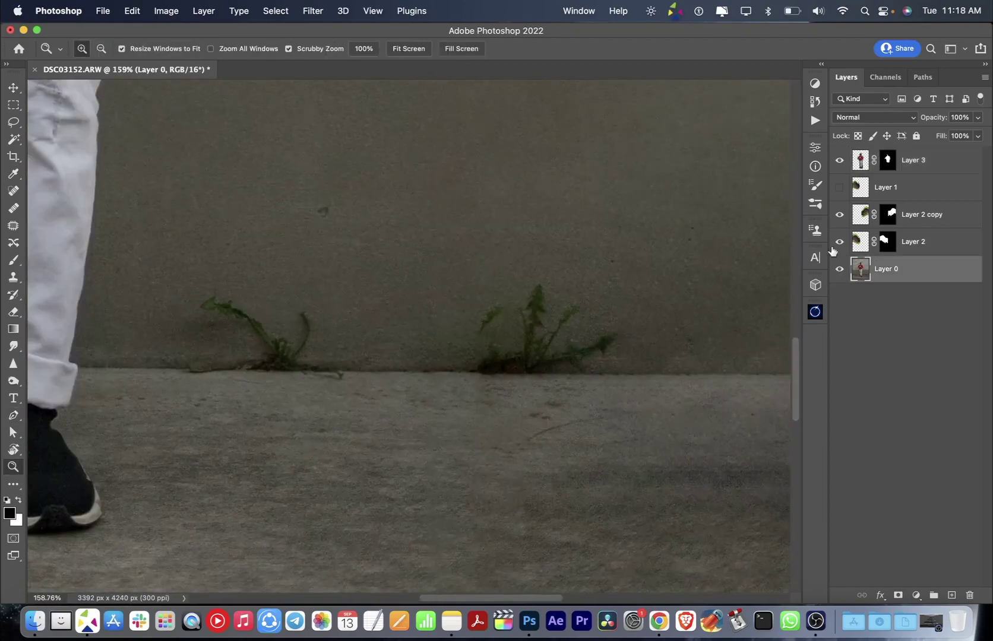
{"action": "key", "text": "l"}
{"action": "left_click_drag", "start_coordinate": [483, 280], "coordinate": [492, 280]}
{"action": "key", "text": "shift+F6"}
{"action": "key", "text": "Return"}
{"action": "key", "text": "BackSpace"}
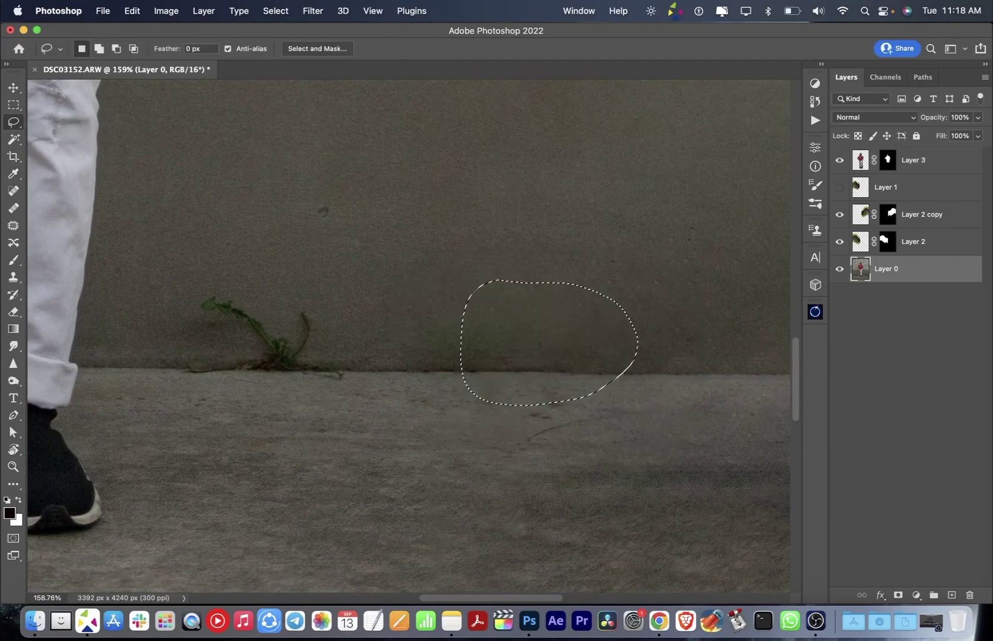
Content-Aware Fill two more weeds along the wall.
{"action": "left_click_drag", "start_coordinate": [380, 377], "coordinate": [238, 273]}
{"action": "key", "text": "shift+BackSpace"}
{"action": "key", "text": "Return"}
{"action": "scroll", "coordinate": [284, 251], "scroll_direction": "left", "scroll_amount": 10}
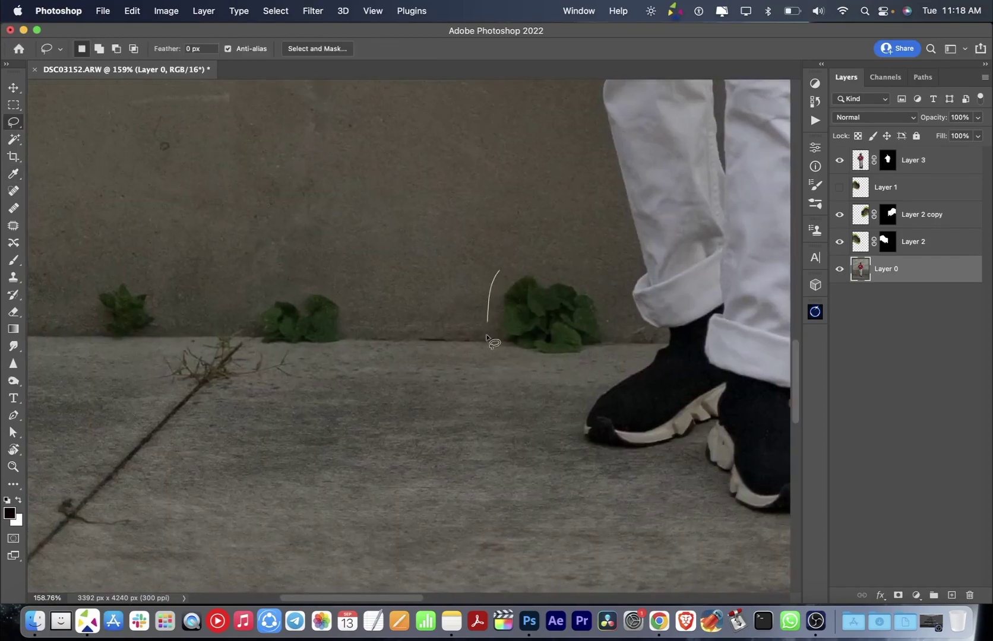
{"action": "left_click_drag", "start_coordinate": [492, 268], "coordinate": [509, 249]}
{"action": "key", "text": "shift+BackSpace"}
{"action": "key", "text": "Return"}
Fill the remaining plants at the wall, then select Layer 2 copy and Layer 2.
{"action": "left_click_drag", "start_coordinate": [337, 291], "coordinate": [409, 291]}
{"action": "key", "text": "shift+BackSpace"}
{"action": "key", "text": "Return"}
{"action": "left_click_drag", "start_coordinate": [178, 264], "coordinate": [209, 344]}
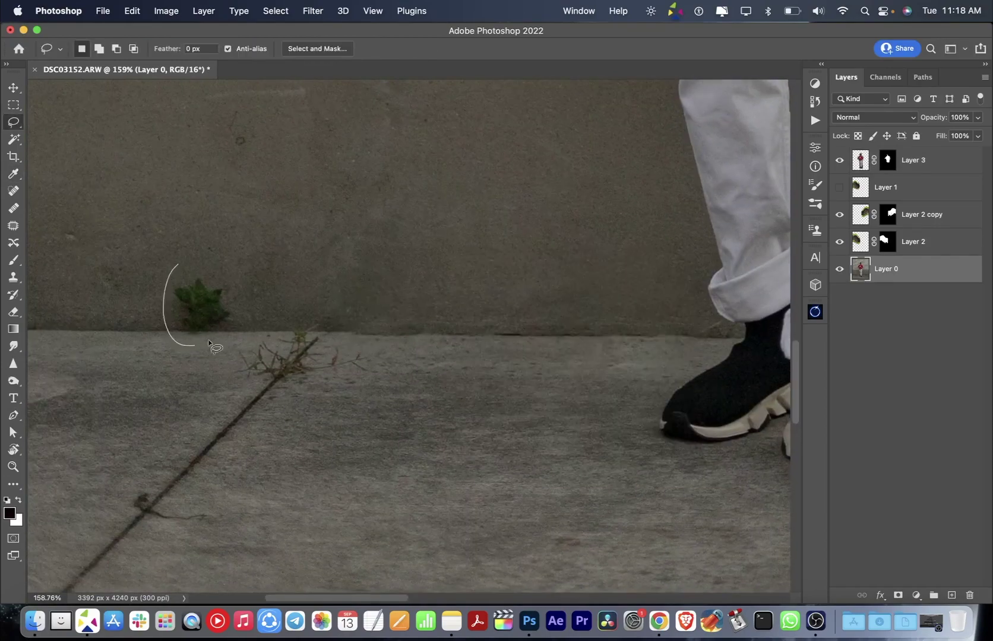
{"action": "key", "text": "z"}
{"action": "left_click_drag", "start_coordinate": [380, 294], "coordinate": [324, 270]}
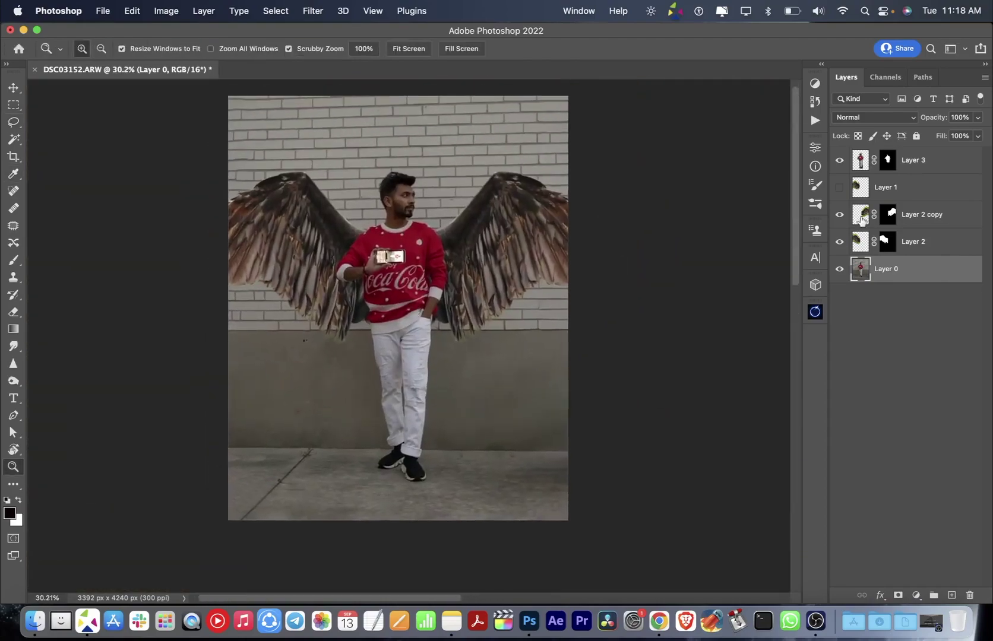
{"action": "left_click", "coordinate": [926, 214]}
{"action": "left_click", "coordinate": [936, 248], "text": "shift"}
Merge the wing layers and desaturate their greens with a merged Hue/Saturation at −100.
{"action": "key", "text": "ctrl+e"}
{"action": "left_click", "coordinate": [815, 84]}
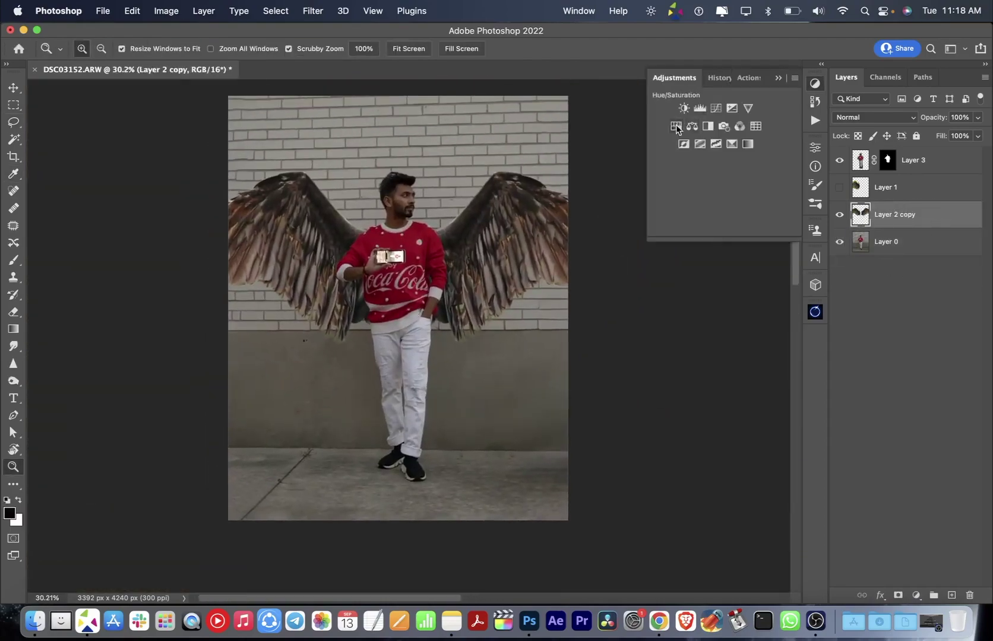
{"action": "left_click", "coordinate": [692, 144]}
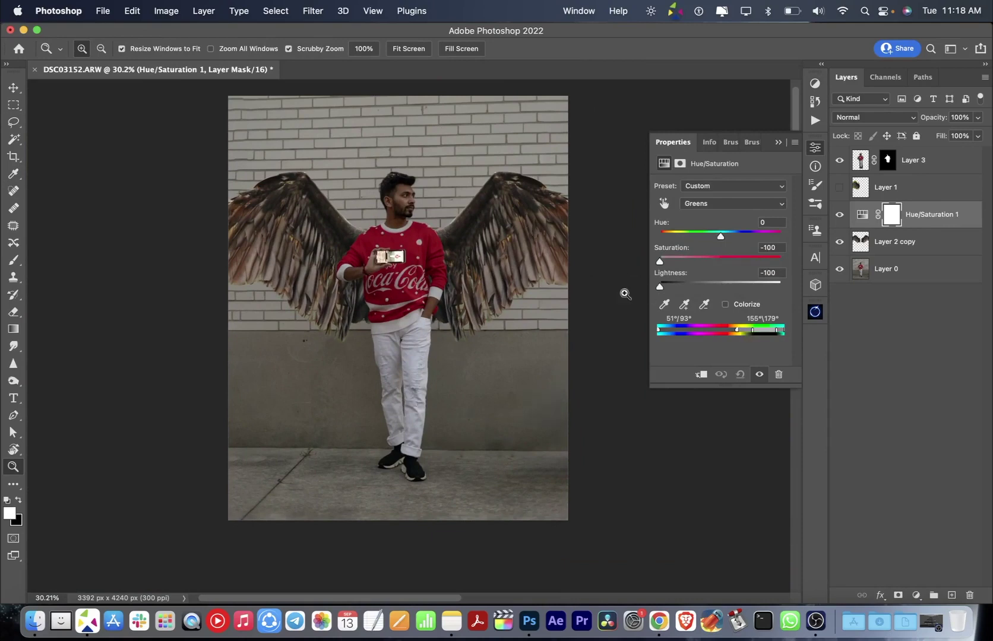
{"action": "left_click", "coordinate": [891, 242], "text": "shift"}
{"action": "key", "text": "ctrl+e"}
Paint dark shading over both wings on a new Layer 4 clipped to them.
{"action": "left_click", "coordinate": [815, 147]}
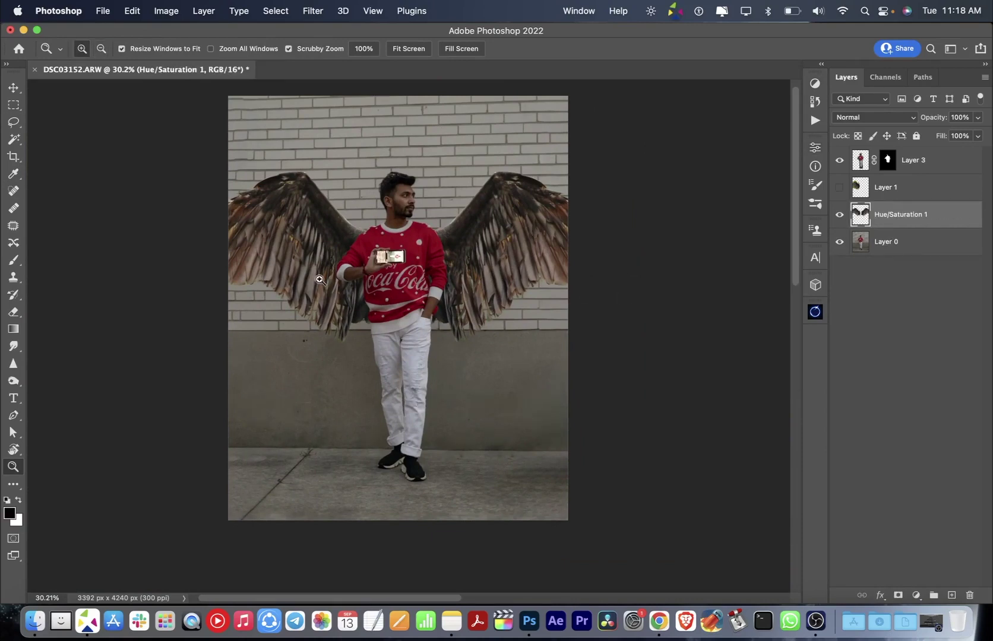
{"action": "mouse_move", "coordinate": [304, 317]}
{"action": "left_mouse_down"}
{"action": "mouse_move", "coordinate": [272, 311]}
{"action": "mouse_move", "coordinate": [599, 289]}
{"action": "left_mouse_up"}
{"action": "key", "text": "ctrl+alt+g"}
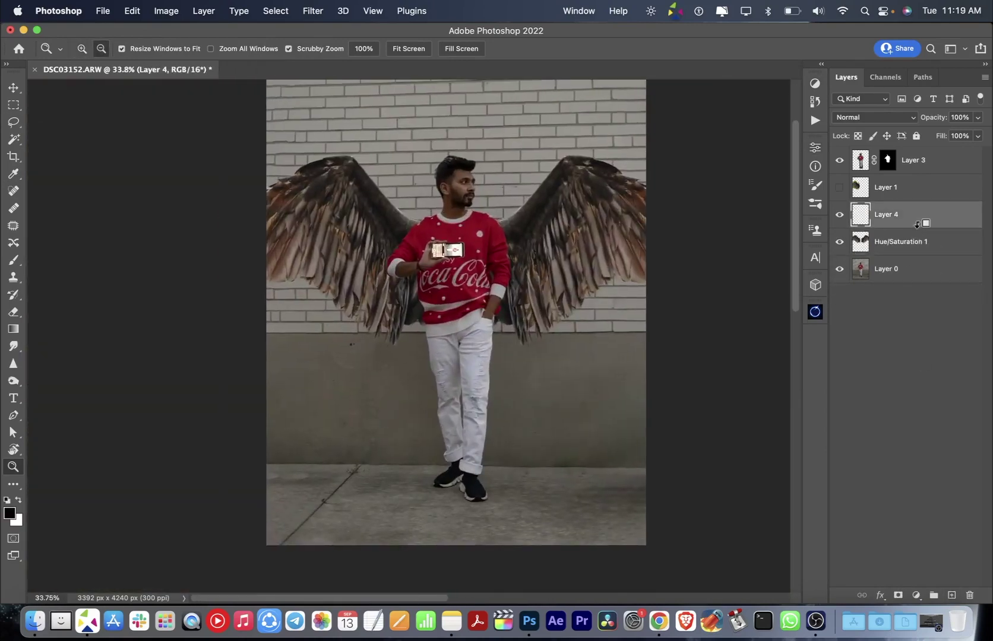
{"action": "key", "text": "b"}
{"action": "left_click_drag", "start_coordinate": [487, 272], "coordinate": [289, 278]}
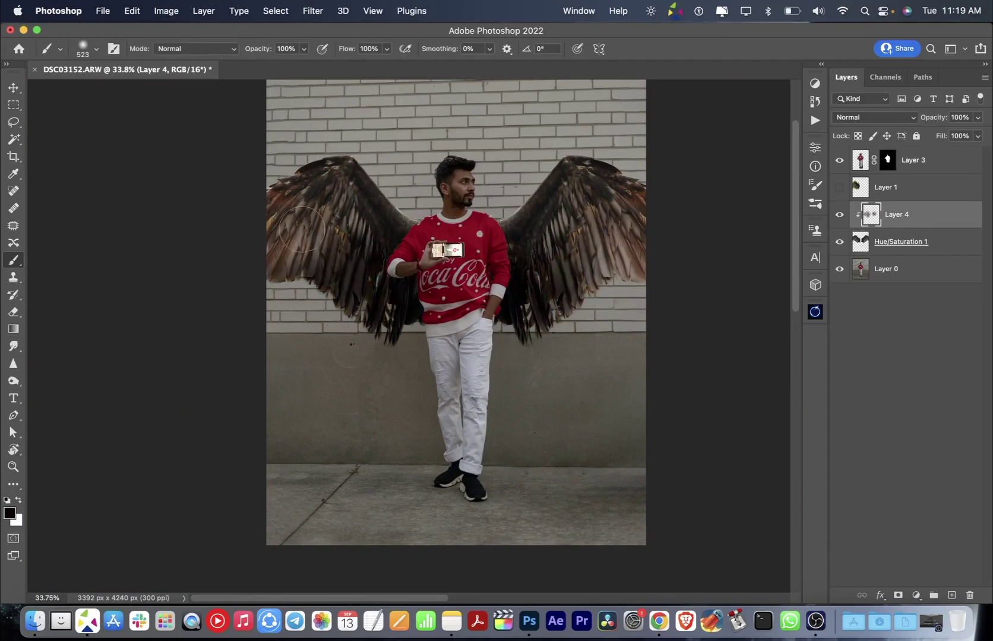
{"action": "left_click_drag", "start_coordinate": [302, 229], "coordinate": [294, 255]}
{"action": "left_click_drag", "start_coordinate": [621, 262], "coordinate": [562, 303]}
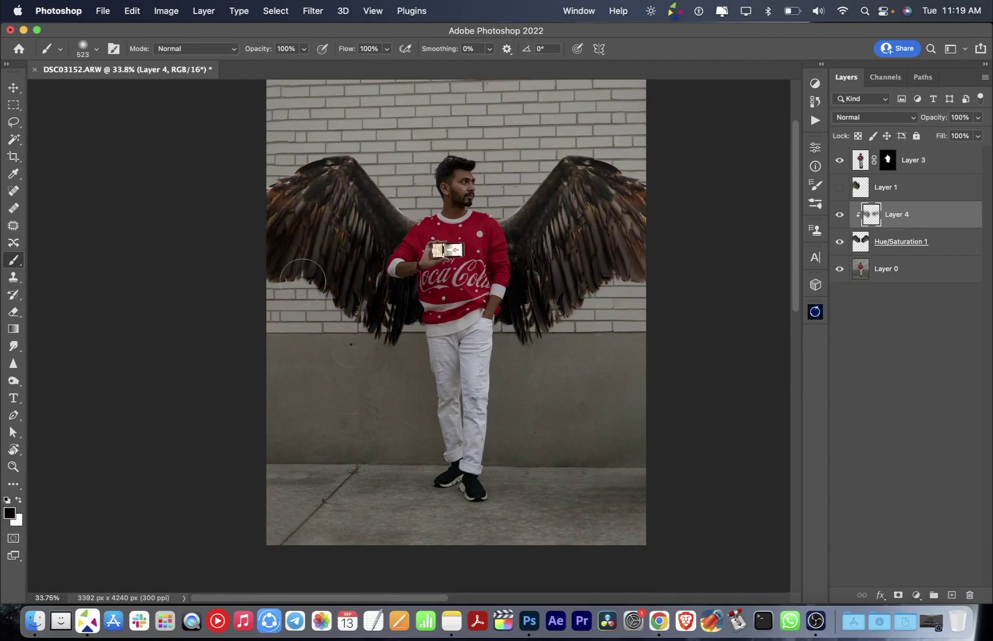
{"action": "scroll", "coordinate": [495, 321], "scroll_direction": "up", "scroll_amount": 2}
{"action": "scroll", "coordinate": [505, 269], "scroll_direction": "up", "scroll_amount": 2}
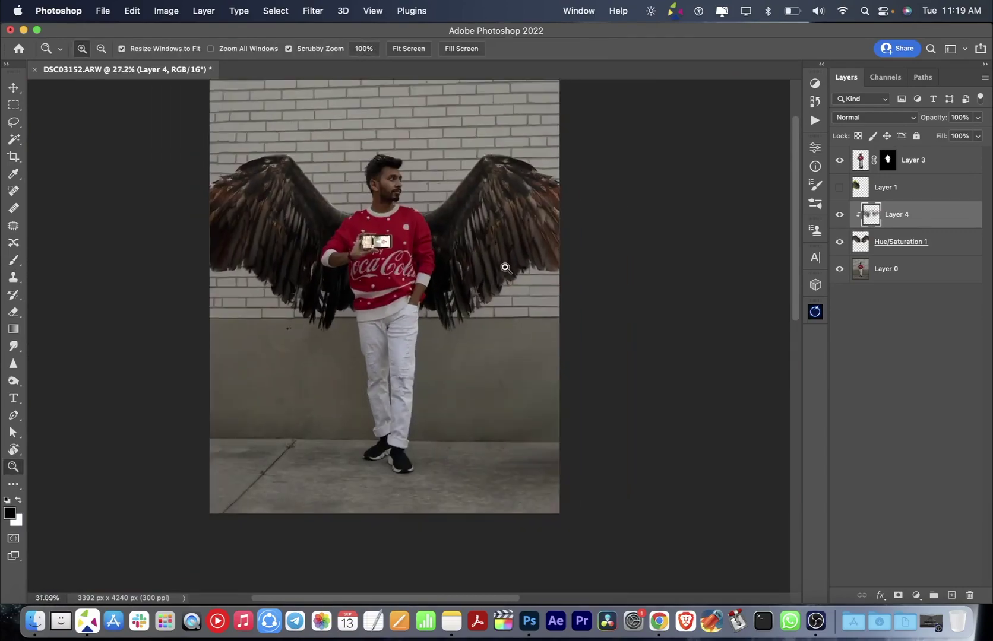
{"action": "scroll", "coordinate": [453, 234], "scroll_direction": "up", "scroll_amount": 5}
{"action": "scroll", "coordinate": [453, 234], "scroll_direction": "up", "scroll_amount": 3}
Search Google Images in Chrome for 'dragon hand front'.
{"action": "key", "text": "b"}
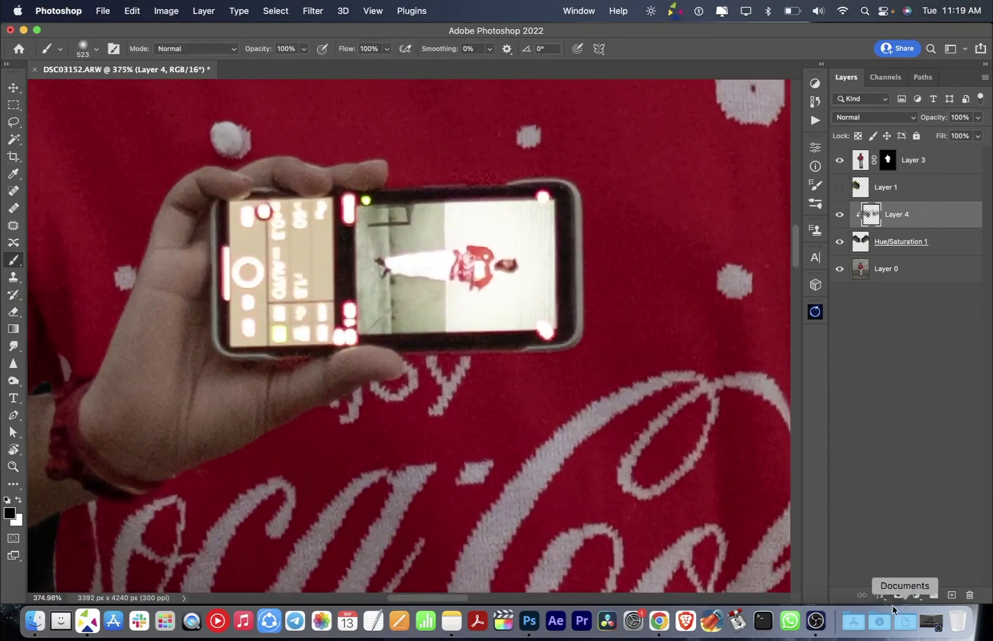
{"action": "key", "text": "super+Tab"}
{"action": "key", "text": "super+t"}
{"action": "type", "text": "dragong hanf"}
{"action": "key", "text": "Return"}
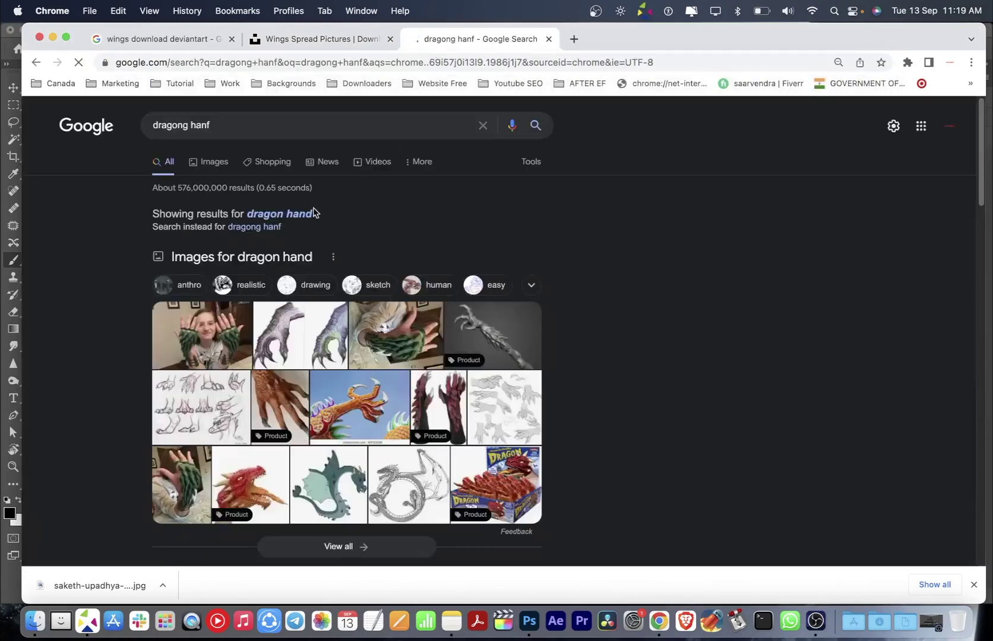
{"action": "left_click", "coordinate": [279, 214]}
{"action": "left_click", "coordinate": [238, 125]}
{"action": "type", "text": "front"}
{"action": "key", "text": "Return"}
{"action": "left_click", "coordinate": [291, 205]}
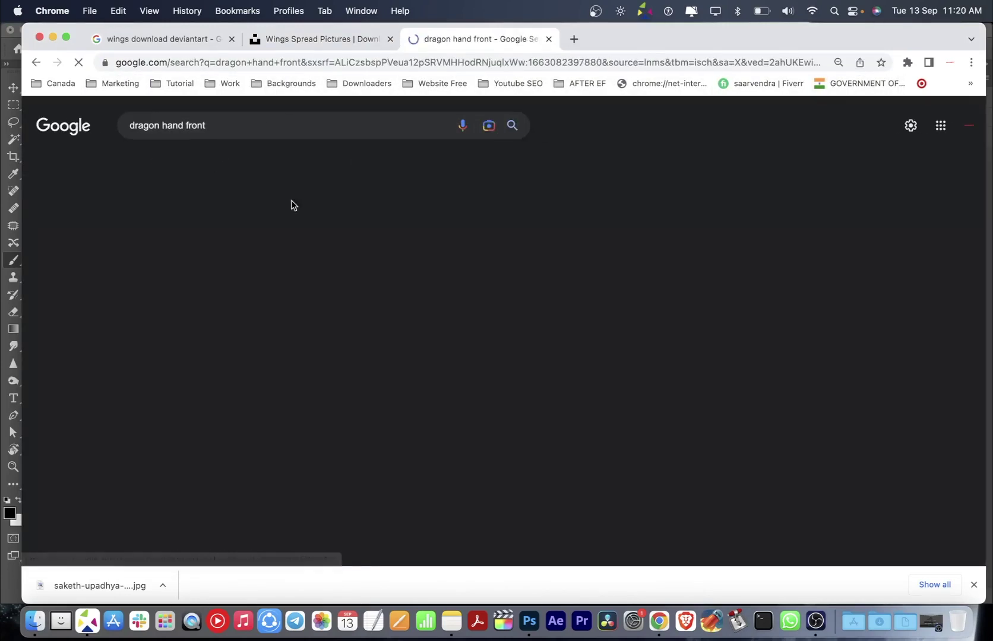
Scroll the dragon hand results and preview a dragon claw image.
{"action": "scroll", "coordinate": [594, 357], "scroll_direction": "down", "scroll_amount": 5}
{"action": "scroll", "coordinate": [593, 374], "scroll_direction": "down", "scroll_amount": 2}
{"action": "left_click", "coordinate": [594, 375]}
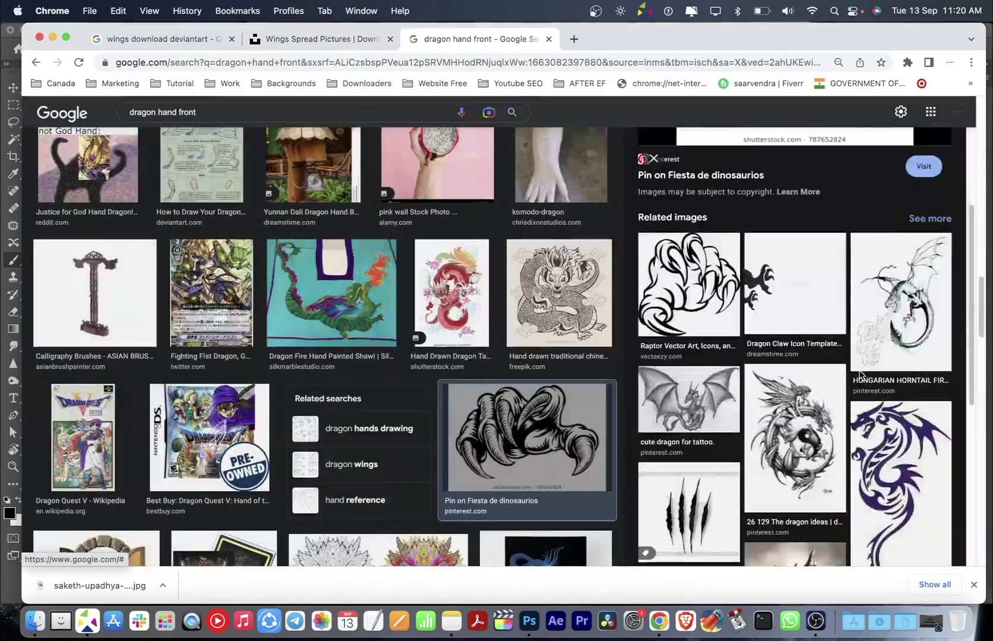
{"action": "scroll", "coordinate": [860, 373], "scroll_direction": "down", "scroll_amount": 5}
{"action": "left_click", "coordinate": [653, 159]}
{"action": "scroll", "coordinate": [712, 357], "scroll_direction": "down", "scroll_amount": 10}
{"action": "scroll", "coordinate": [713, 356], "scroll_direction": "down", "scroll_amount": 10}
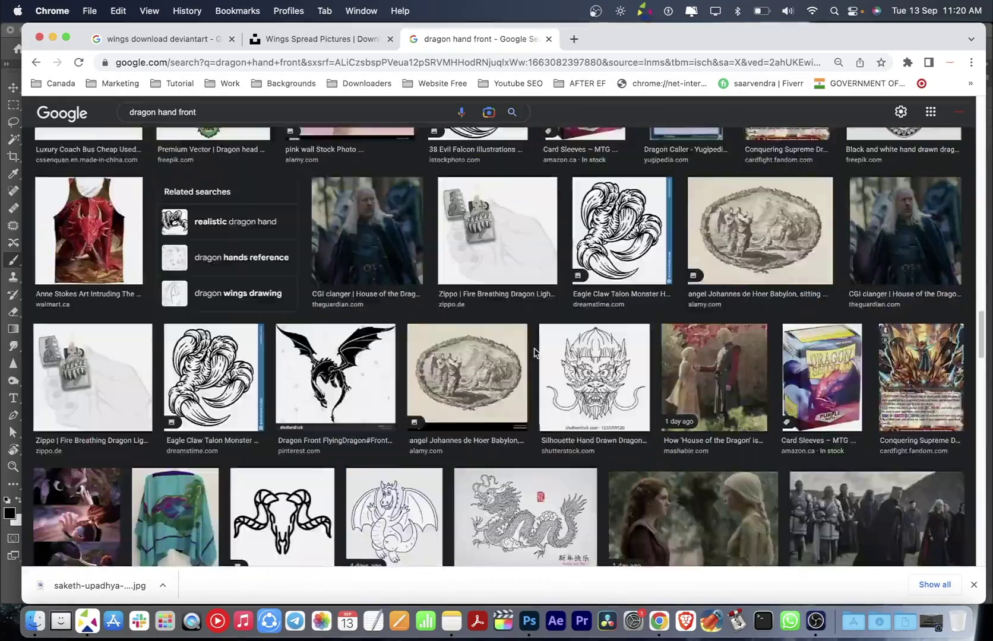
{"action": "scroll", "coordinate": [731, 386], "scroll_direction": "down", "scroll_amount": 10}
{"action": "left_click", "coordinate": [747, 400]}
{"action": "scroll", "coordinate": [747, 399], "scroll_direction": "down", "scroll_amount": 5}
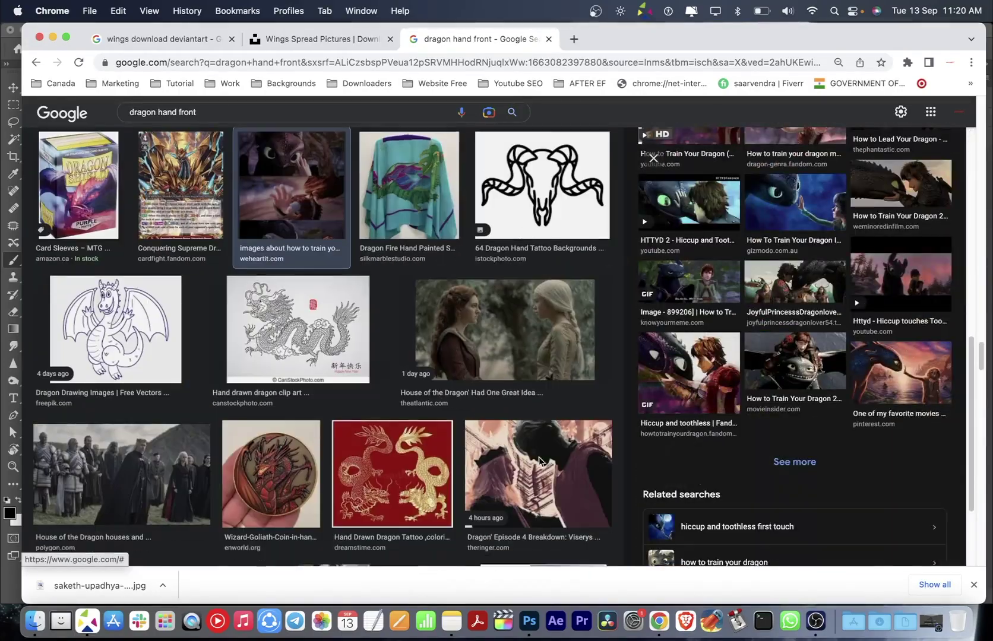
Browse the House of the Dragon related results, then return to Photoshop zoomed out.
{"action": "left_click", "coordinate": [122, 484]}
{"action": "left_click", "coordinate": [799, 426]}
{"action": "scroll", "coordinate": [651, 404], "scroll_direction": "down", "scroll_amount": 5}
{"action": "scroll", "coordinate": [652, 405], "scroll_direction": "down", "scroll_amount": 5}
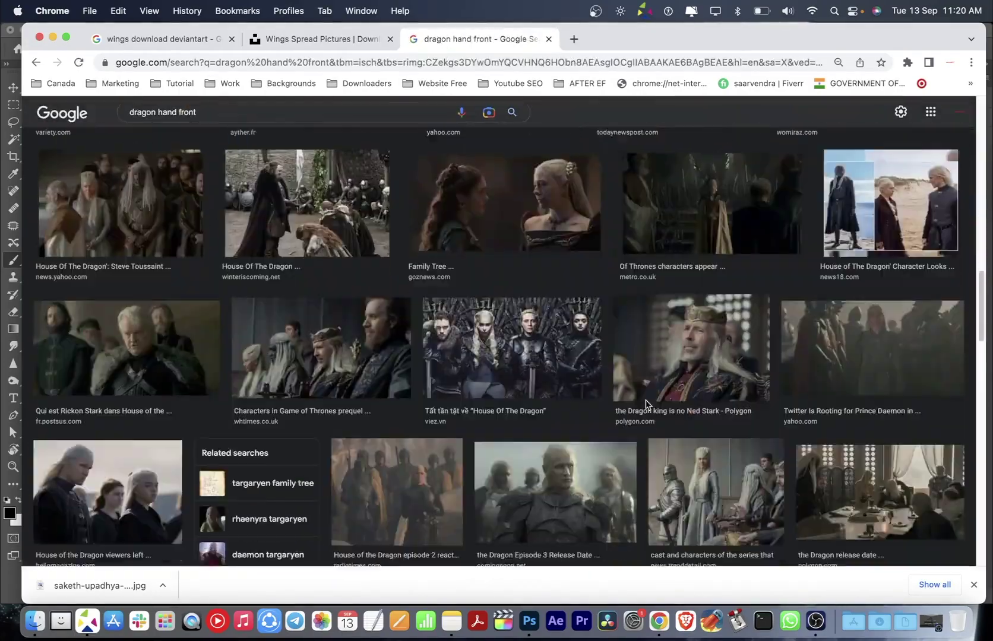
{"action": "scroll", "coordinate": [652, 404], "scroll_direction": "down", "scroll_amount": 5}
{"action": "left_click", "coordinate": [666, 180]}
{"action": "key", "text": "z"}
{"action": "mouse_move", "coordinate": [581, 350]}
{"action": "left_mouse_down"}
{"action": "mouse_move", "coordinate": [427, 370]}
{"action": "mouse_move", "coordinate": [360, 339]}
{"action": "left_mouse_up"}
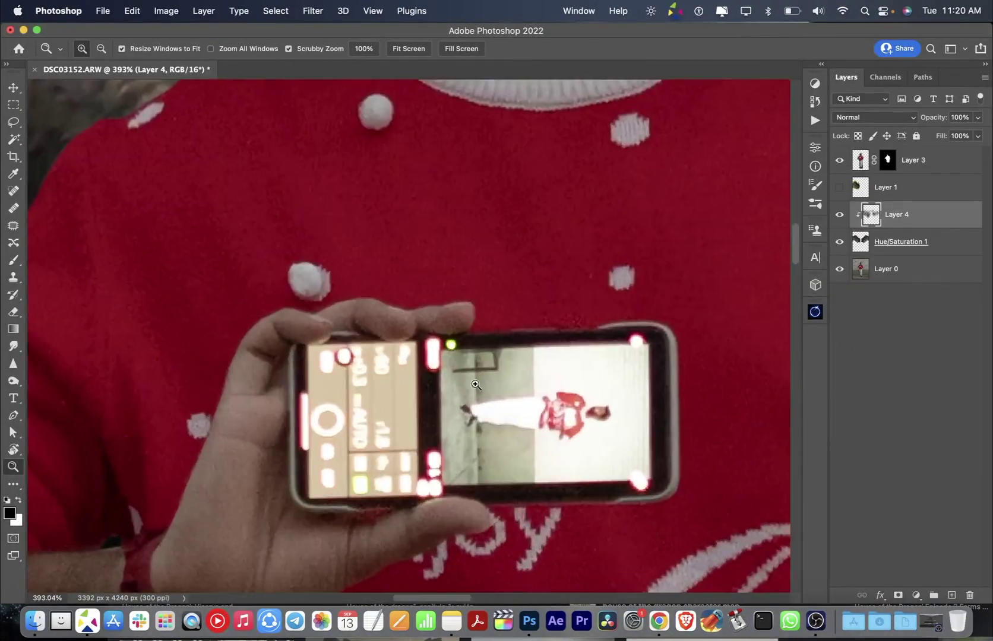
Add a new layer and pen-trace the phone's left and bottom edges.
{"action": "key", "text": "ctrl+shift+alt+n"}
{"action": "key", "text": "p"}
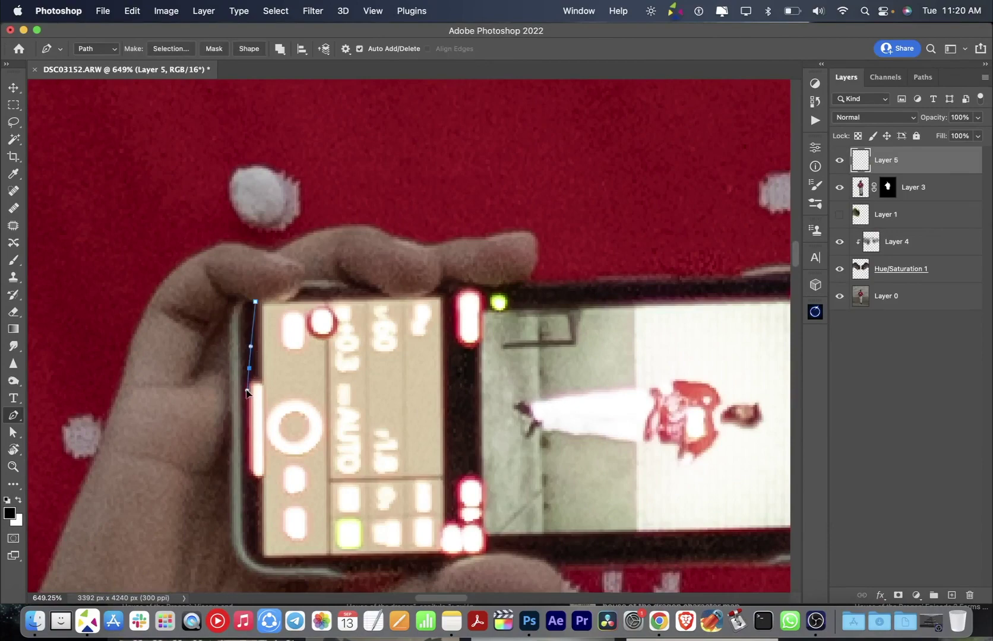
{"action": "scroll", "coordinate": [238, 408], "scroll_direction": "down", "scroll_amount": 3}
{"action": "left_click", "coordinate": [262, 478]}
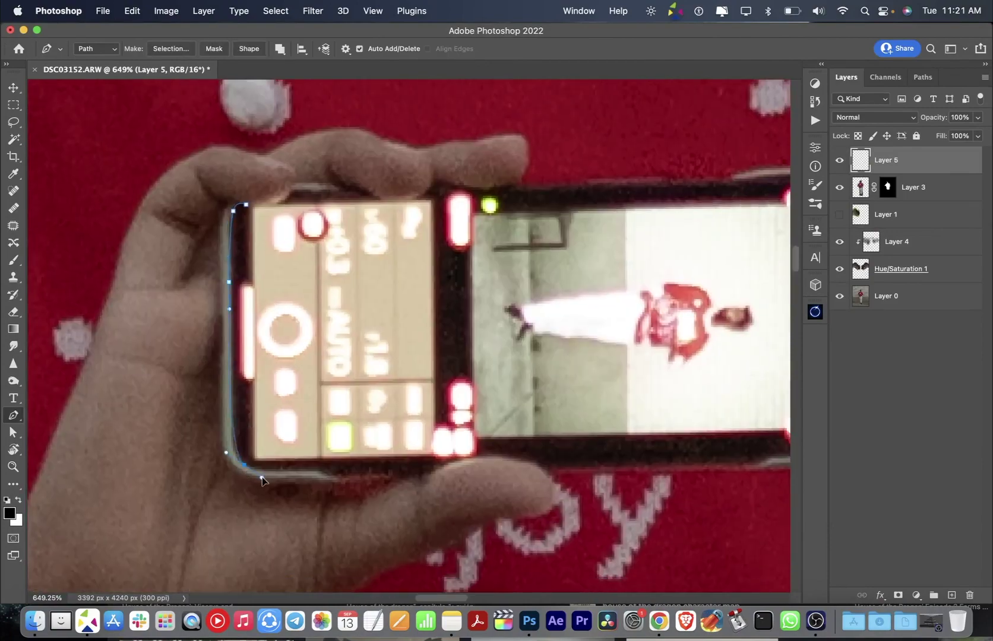
{"action": "scroll", "coordinate": [417, 473], "scroll_direction": "right", "scroll_amount": 3}
{"action": "left_click", "coordinate": [330, 468]}
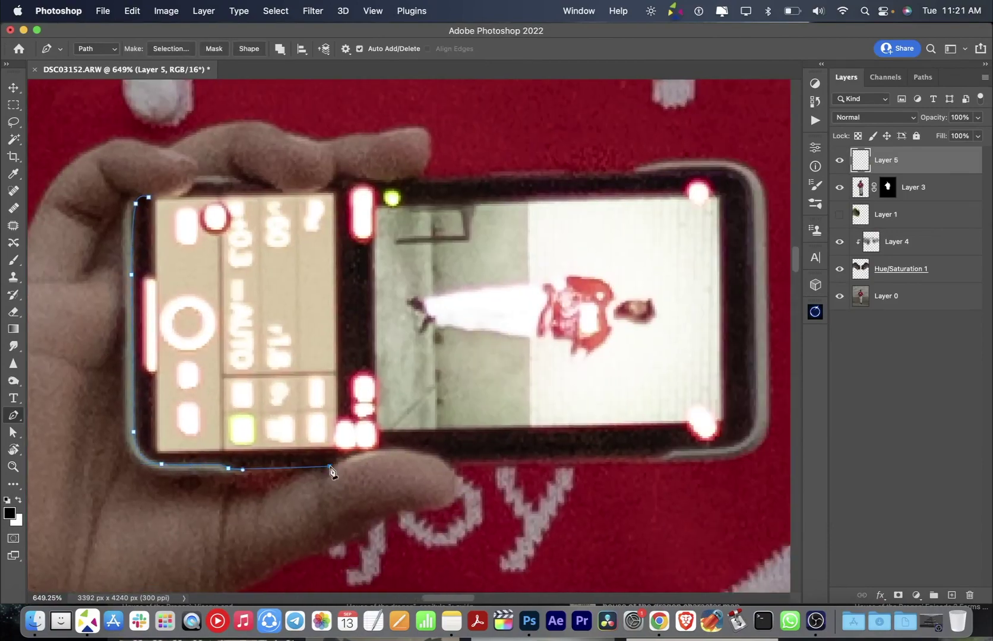
{"action": "left_click", "coordinate": [514, 461]}
{"action": "scroll", "coordinate": [514, 462], "scroll_direction": "right", "scroll_amount": 5}
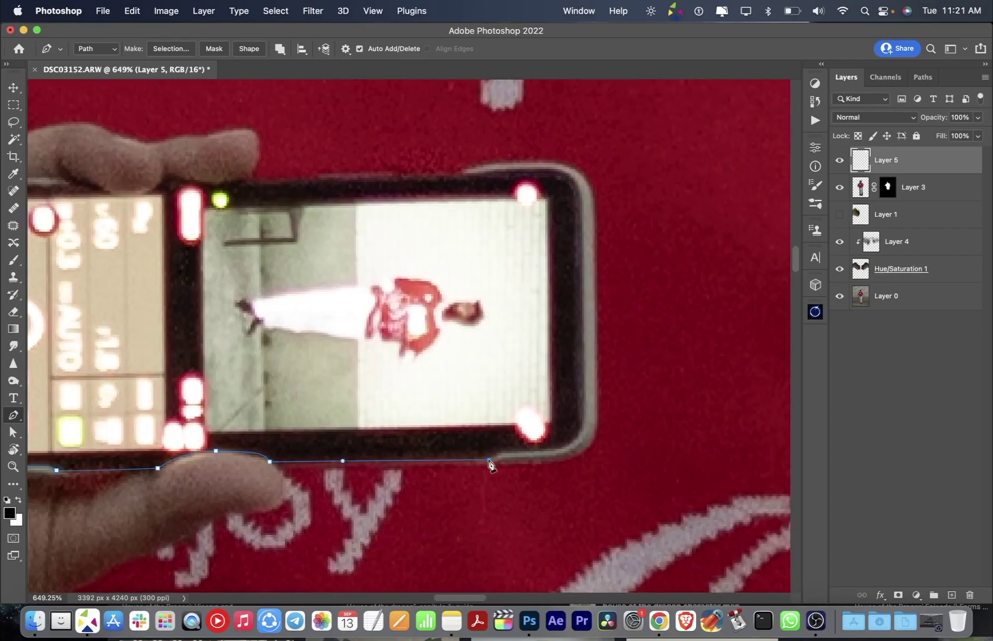
Continue the phone outline along its right edge, top and finger, then close the path.
{"action": "left_click", "coordinate": [584, 386]}
{"action": "scroll", "coordinate": [584, 387], "scroll_direction": "up", "scroll_amount": 1}
{"action": "scroll", "coordinate": [564, 356], "scroll_direction": "up", "scroll_amount": 4}
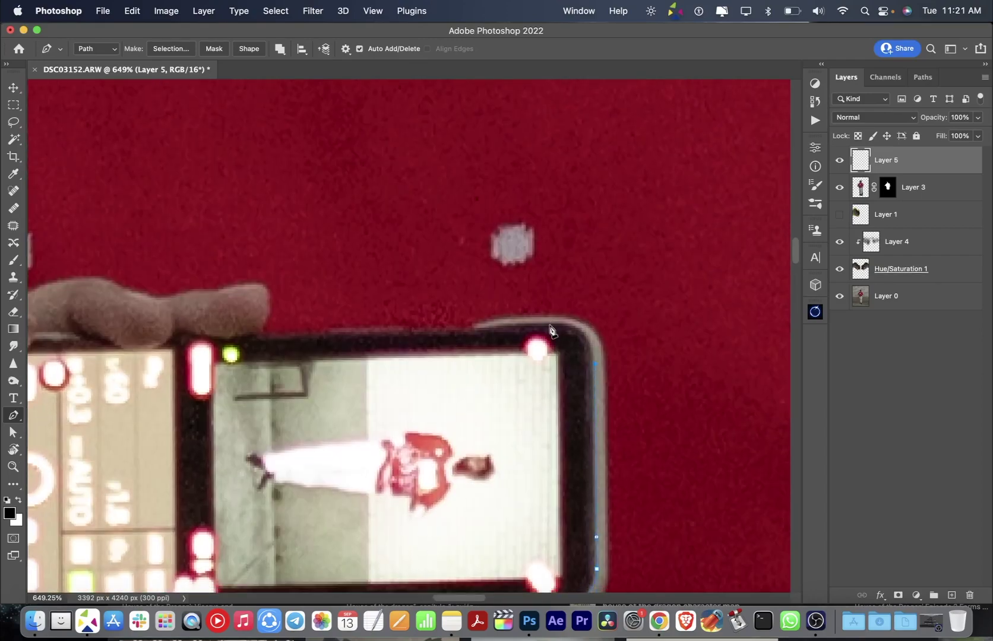
{"action": "left_click", "coordinate": [486, 327]}
{"action": "scroll", "coordinate": [451, 336], "scroll_direction": "left", "scroll_amount": 5}
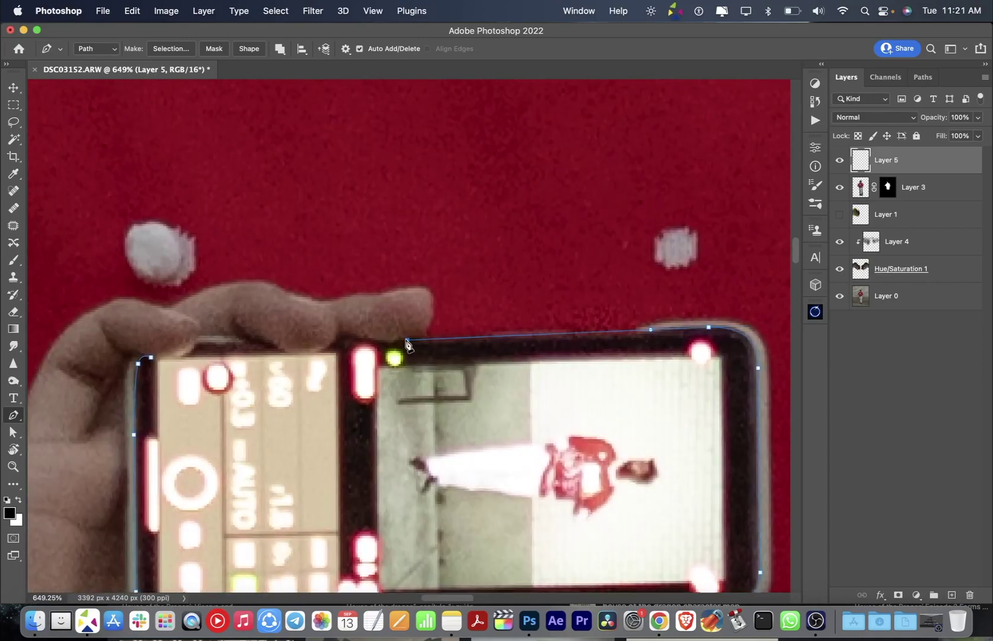
{"action": "left_click", "coordinate": [337, 339]}
{"action": "scroll", "coordinate": [337, 339], "scroll_direction": "left", "scroll_amount": 5}
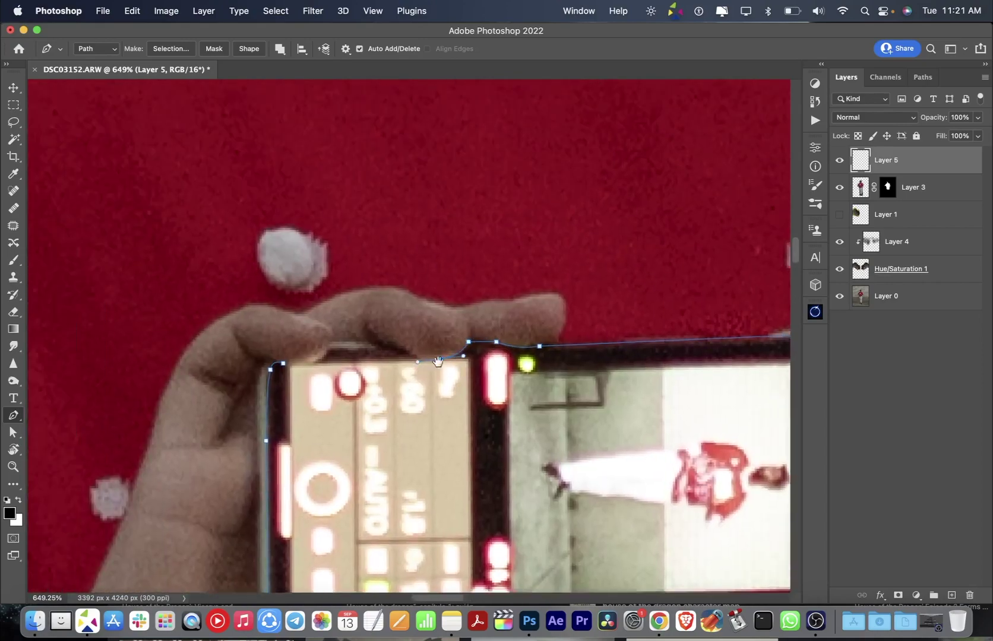
{"action": "left_click", "coordinate": [469, 362]}
{"action": "left_click", "coordinate": [434, 353]}
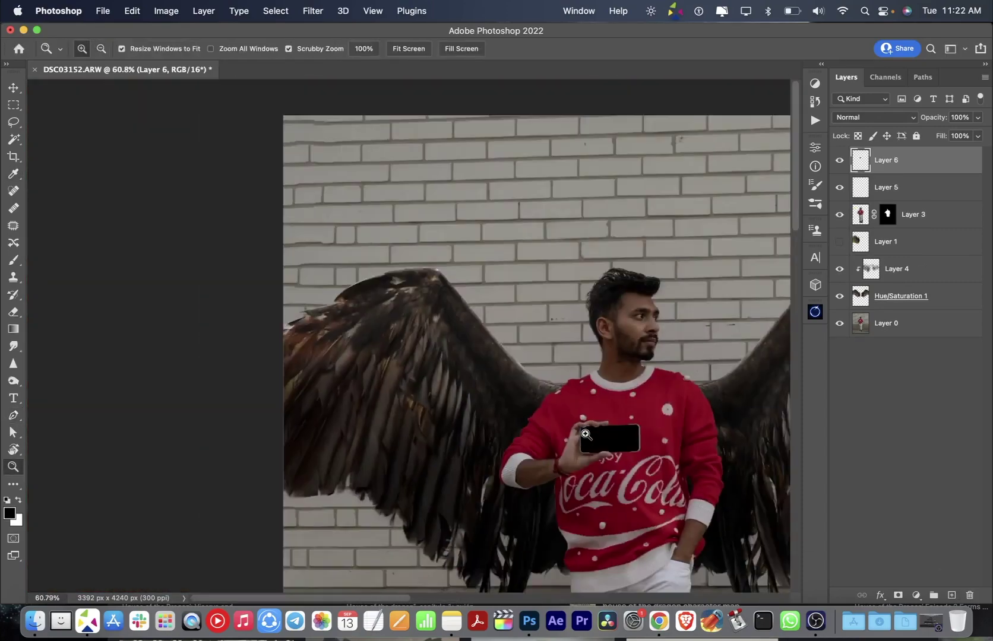
Place a lightning image from Downloads onto the canvas.
{"action": "mouse_move", "coordinate": [585, 435]}
{"action": "left_mouse_down"}
{"action": "mouse_move", "coordinate": [477, 387]}
{"action": "mouse_move", "coordinate": [572, 372]}
{"action": "mouse_move", "coordinate": [655, 414]}
{"action": "left_mouse_up"}
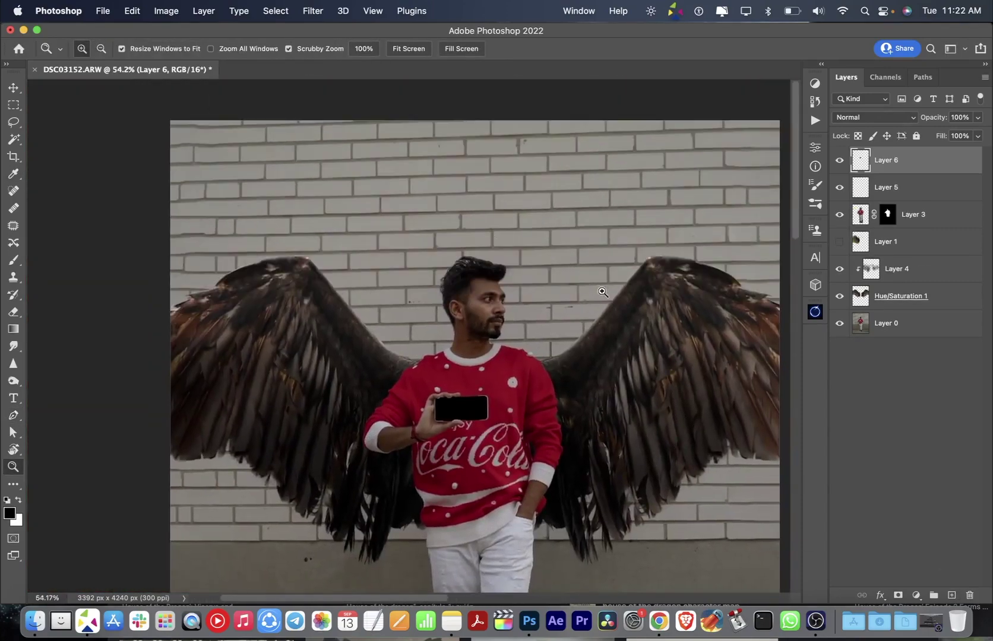
{"action": "left_click_drag", "start_coordinate": [603, 292], "coordinate": [560, 352]}
{"action": "left_click", "coordinate": [879, 621]}
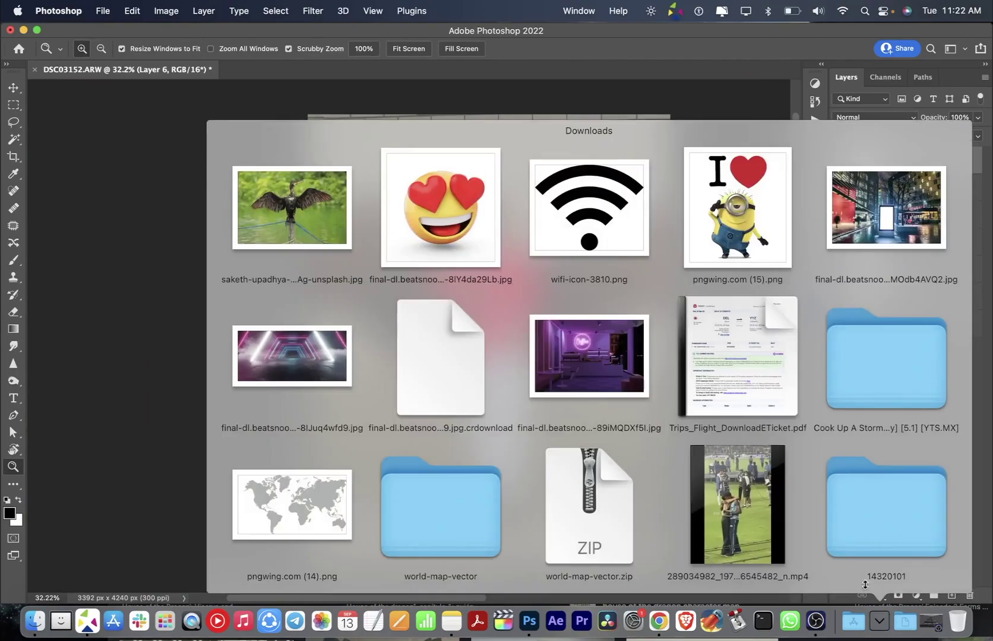
{"action": "scroll", "coordinate": [799, 486], "scroll_direction": "down", "scroll_amount": 5}
{"action": "scroll", "coordinate": [799, 486], "scroll_direction": "down", "scroll_amount": 5}
{"action": "scroll", "coordinate": [799, 485], "scroll_direction": "up", "scroll_amount": 10}
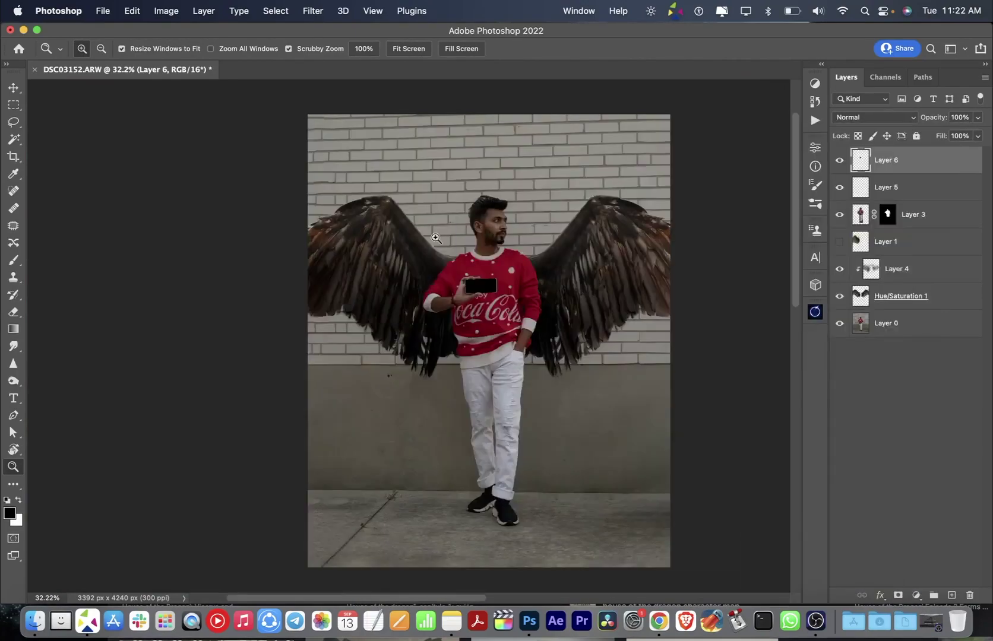
{"action": "left_click_drag", "start_coordinate": [259, 293], "coordinate": [489, 340]}
{"action": "key", "text": "Return"}
Try the lightning layer in Overlay mode over the wall, then delete it.
{"action": "left_click", "coordinate": [873, 117]}
{"action": "left_click", "coordinate": [852, 291]}
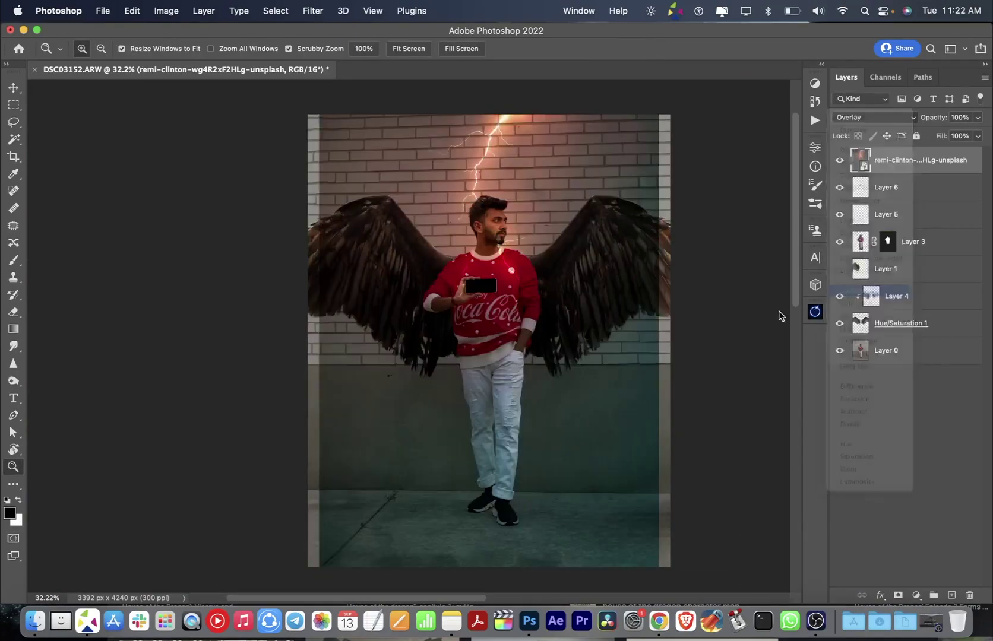
{"action": "key", "text": "ctrl+t"}
{"action": "left_click_drag", "start_coordinate": [555, 395], "coordinate": [680, 104]}
{"action": "key", "text": "Escape"}
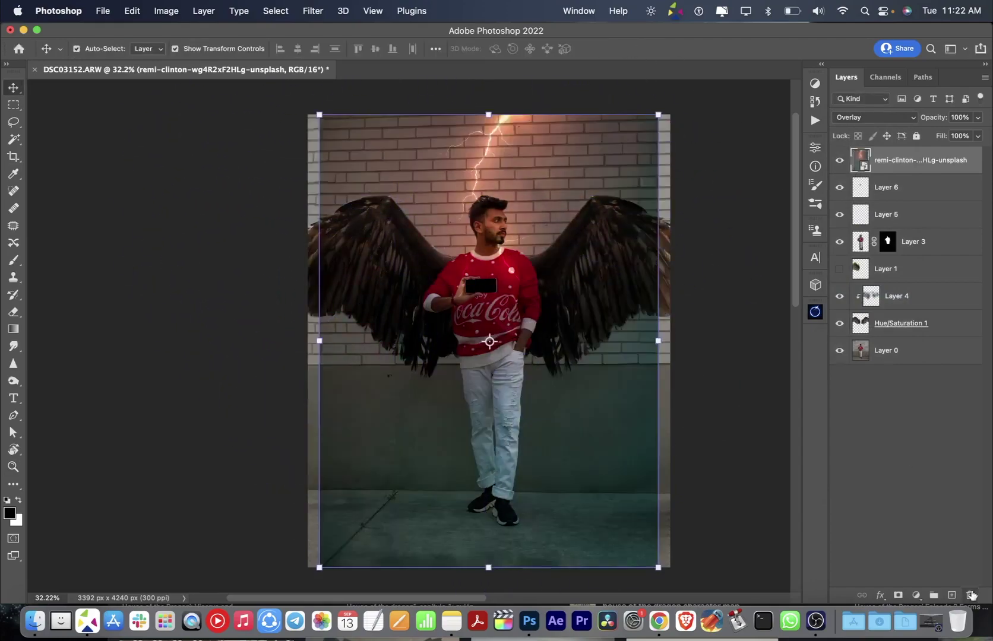
{"action": "key", "text": "Delete"}
{"action": "key", "text": "z"}
Search Chrome for 'zombie hand', save an image to Downloads, and return to Photoshop.
{"action": "key", "text": "super+Tab"}
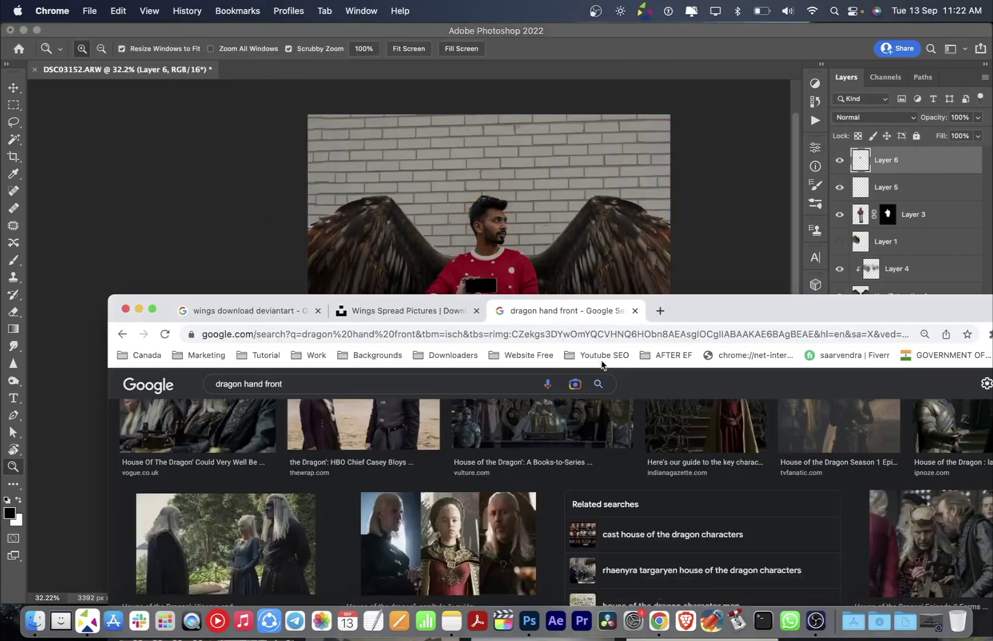
{"action": "double_click", "coordinate": [586, 296]}
{"action": "triple_click", "coordinate": [267, 125]}
{"action": "type", "text": "zo"}
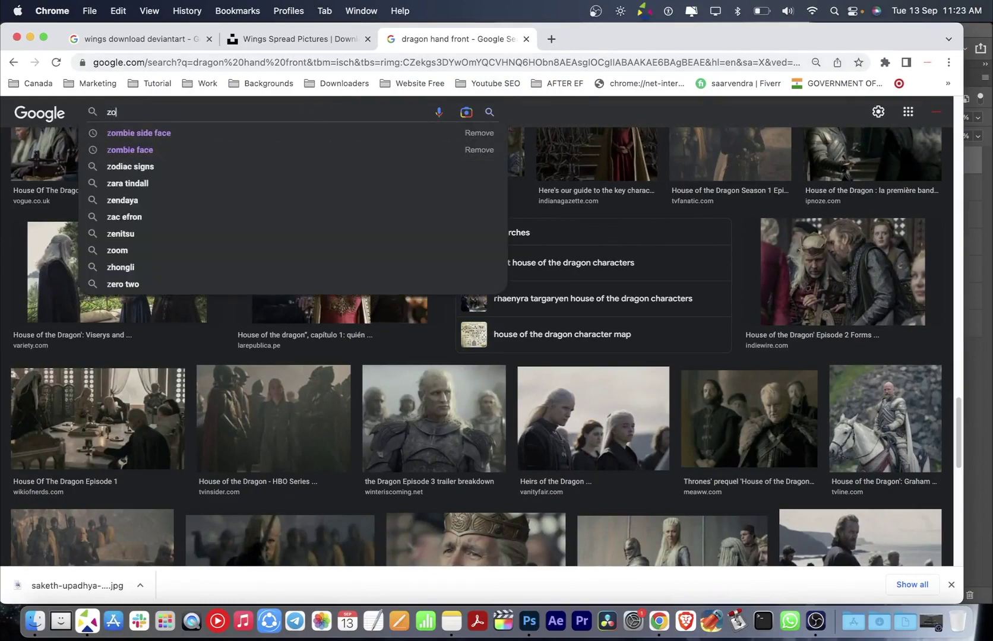
{"action": "type", "text": "mbie hanf"}
{"action": "key", "text": "Return"}
{"action": "left_click", "coordinate": [889, 351]}
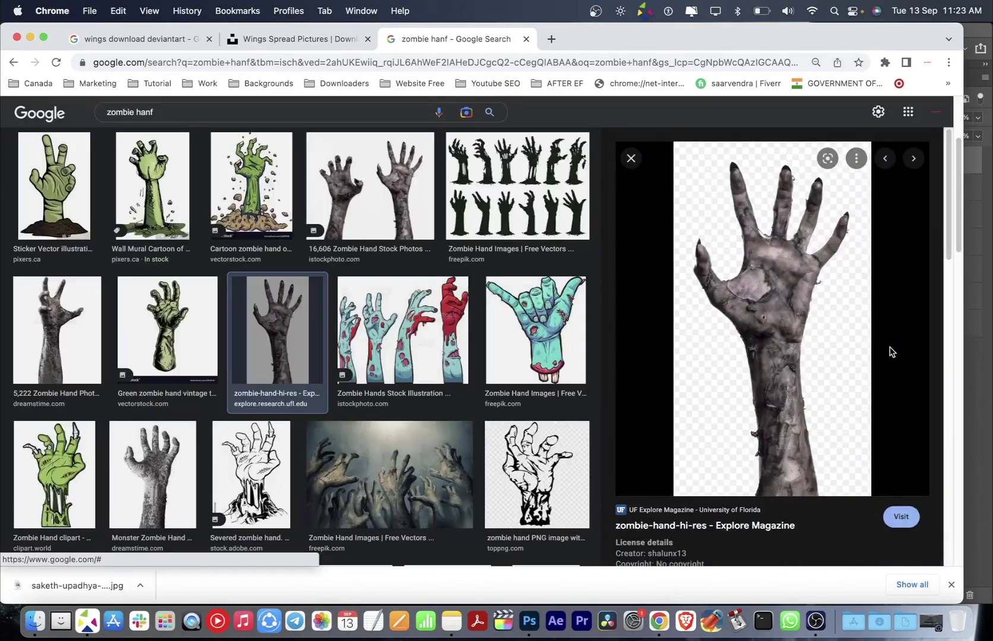
{"action": "right_click", "coordinate": [816, 339]}
{"action": "left_click", "coordinate": [860, 472]}
{"action": "key", "text": "super+Tab"}
{"action": "left_click", "coordinate": [879, 621]}
Shrink the zombie hand to chest size and rotate it upright above the phone.
{"action": "left_click_drag", "start_coordinate": [529, 375], "coordinate": [489, 341]}
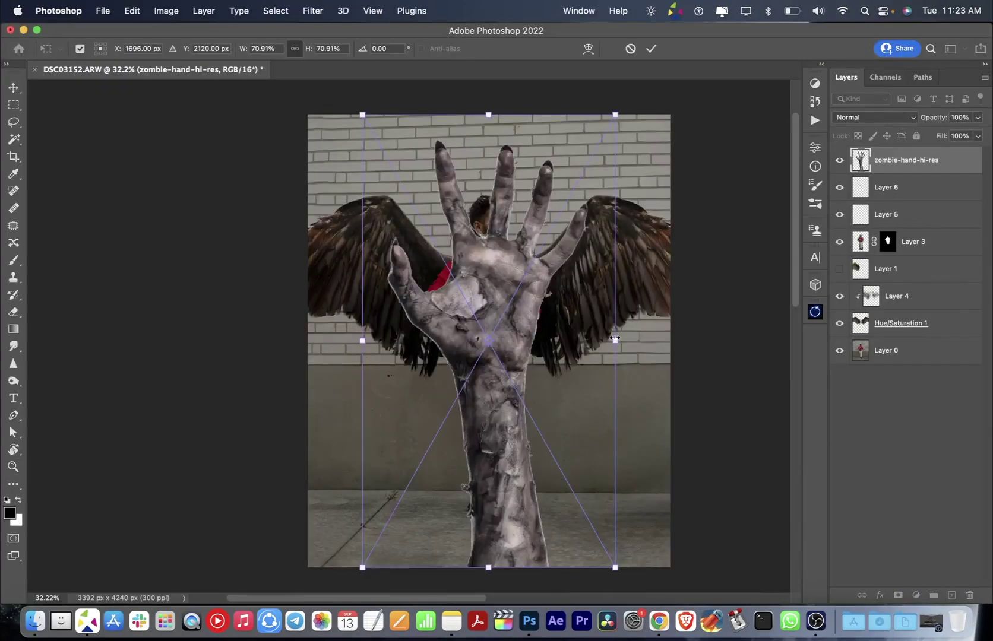
{"action": "mouse_move", "coordinate": [609, 565]}
{"action": "left_mouse_down"}
{"action": "mouse_move", "coordinate": [511, 333]}
{"action": "mouse_move", "coordinate": [572, 264]}
{"action": "left_mouse_up"}
{"action": "left_click_drag", "start_coordinate": [523, 297], "coordinate": [512, 284]}
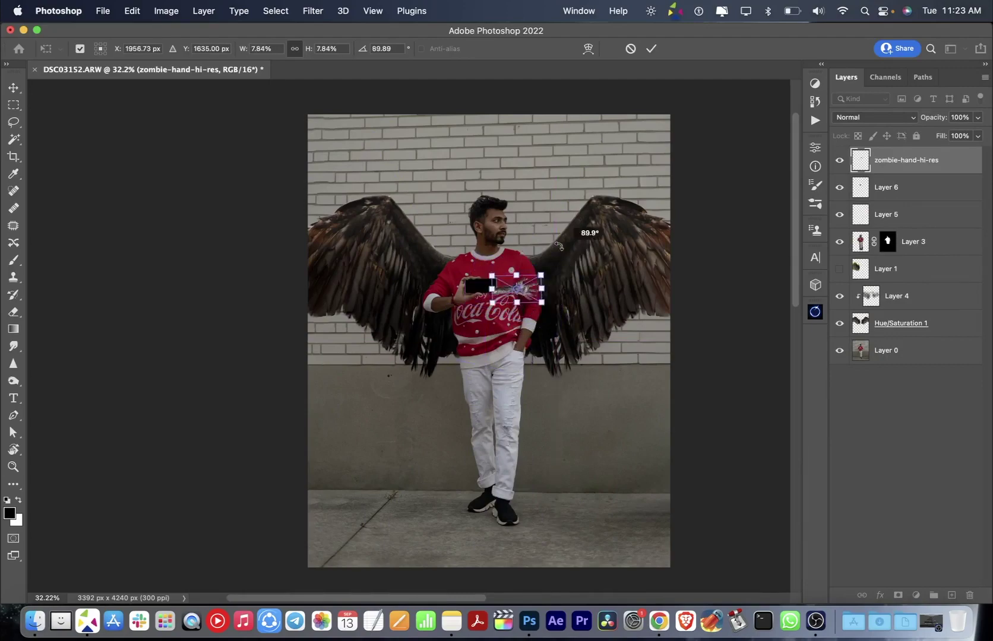
{"action": "mouse_move", "coordinate": [588, 238]}
{"action": "left_mouse_down"}
{"action": "mouse_move", "coordinate": [570, 250]}
{"action": "mouse_move", "coordinate": [579, 234]}
{"action": "mouse_move", "coordinate": [600, 234]}
{"action": "left_mouse_up"}
{"action": "key", "text": "Return"}
Zoom in on the phone, rasterize the hand and scale it down slightly.
{"action": "key", "text": "z"}
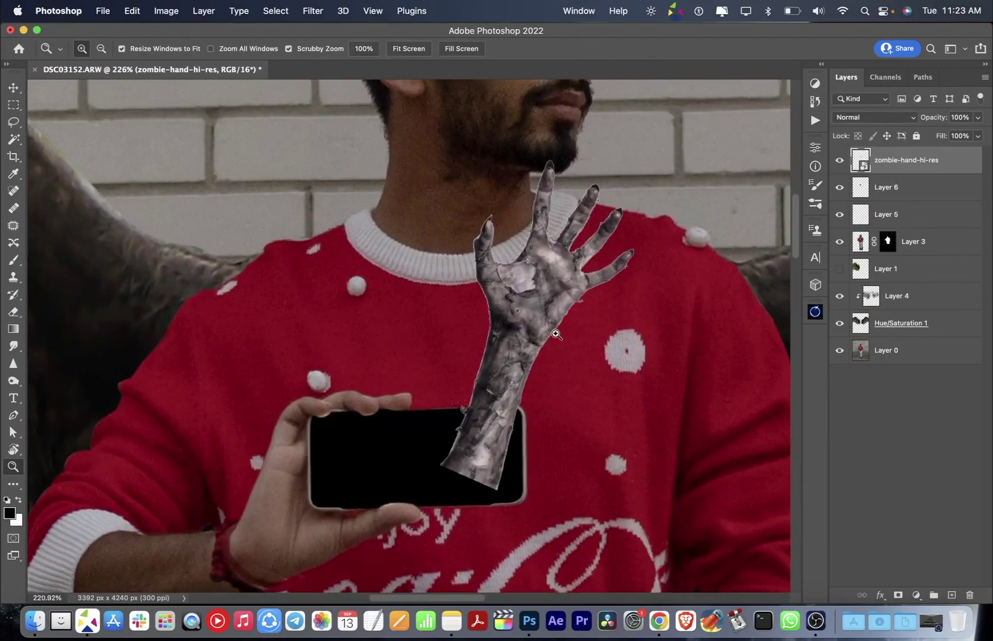
{"action": "key", "text": "e"}
{"action": "left_click", "coordinate": [518, 270]}
{"action": "key", "text": "v"}
{"action": "left_click_drag", "start_coordinate": [604, 169], "coordinate": [579, 216]}
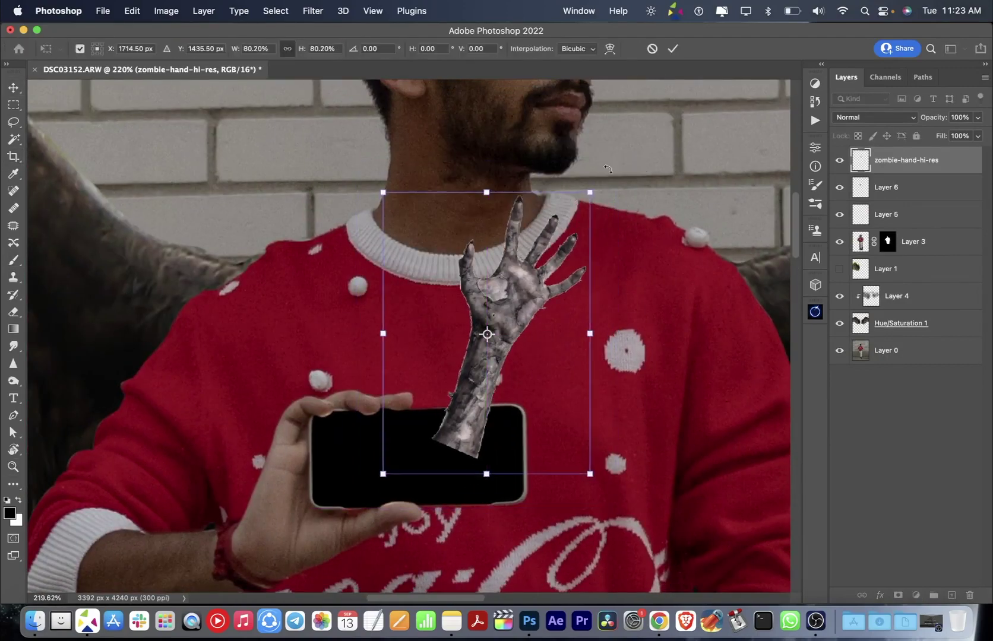
{"action": "key", "text": "Return"}
Browse the Select menu's options for modifying a selection, then dismiss it.
{"action": "left_click", "coordinate": [276, 11]}
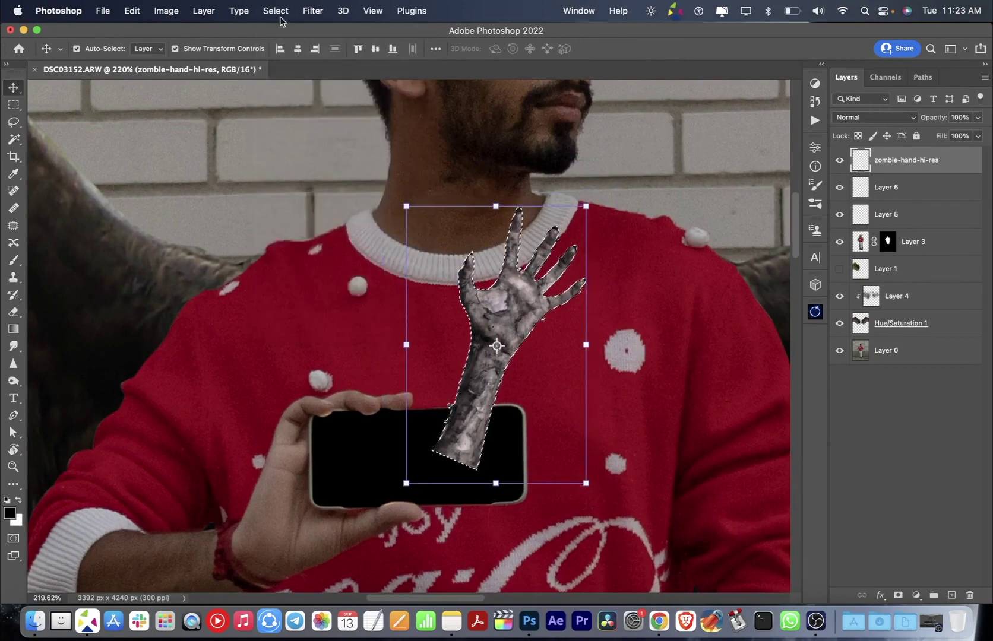
{"action": "left_click", "coordinate": [276, 11]}
{"action": "key", "text": "Escape"}
Tilt the hand slightly counter-clockwise, then contract its selection and copy it to a new layer.
{"action": "left_click_drag", "start_coordinate": [582, 304], "coordinate": [601, 287]}
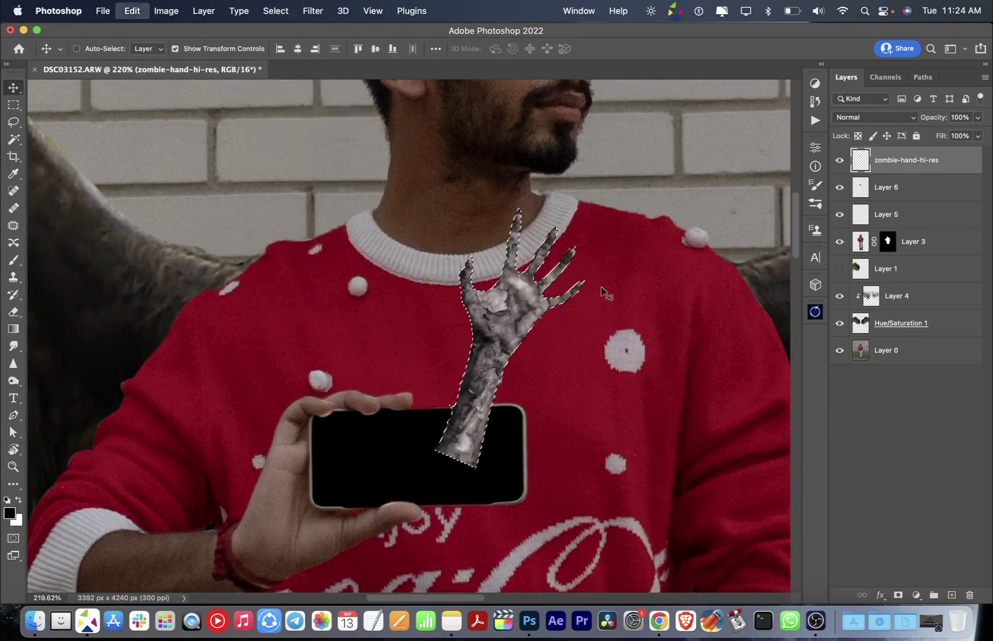
{"action": "key", "text": "Return"}
{"action": "left_click", "coordinate": [861, 161], "text": "super"}
{"action": "left_click", "coordinate": [276, 11]}
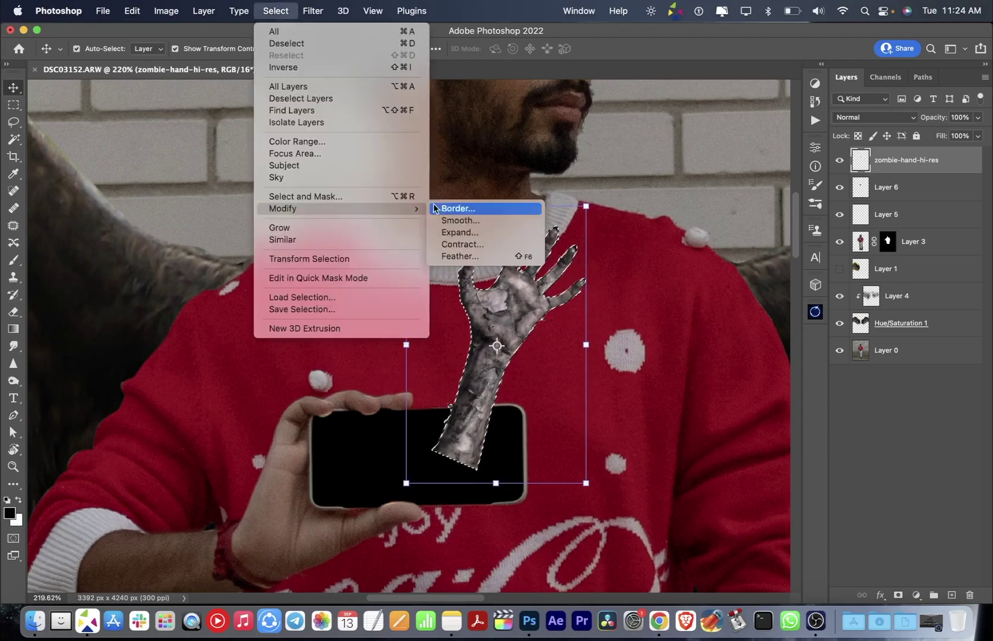
{"action": "left_click", "coordinate": [469, 244]}
{"action": "key", "text": "Return"}
{"action": "key", "text": "ctrl+j"}
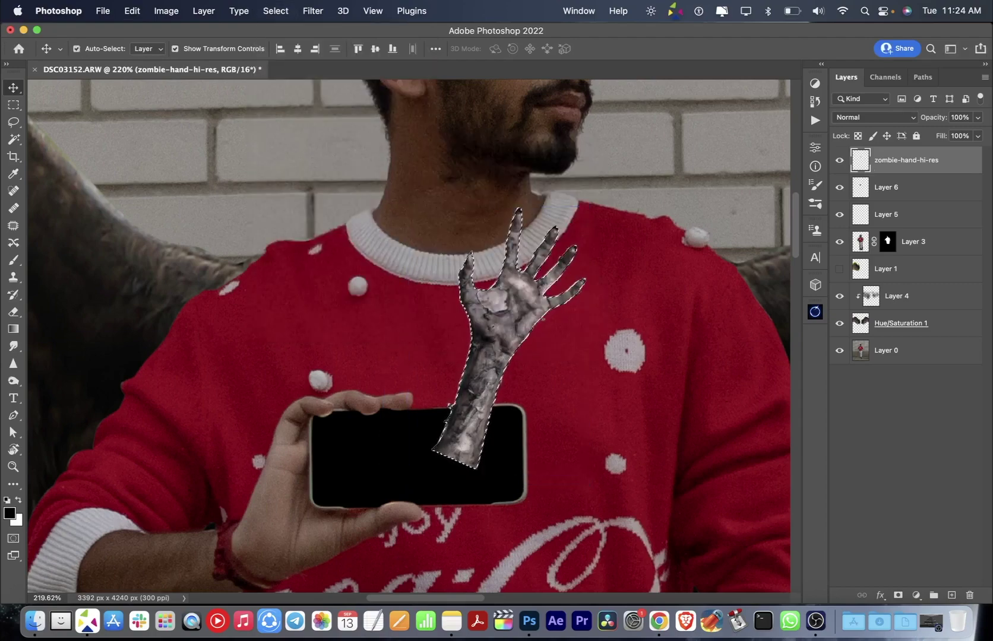
Shrink, rotate and move the copied hand to the left, nearly upright.
{"action": "key", "text": "c"}
{"action": "key", "text": "ctrl+t"}
{"action": "left_click_drag", "start_coordinate": [492, 333], "coordinate": [337, 362]}
{"action": "left_click_drag", "start_coordinate": [407, 357], "coordinate": [410, 411]}
{"action": "key", "text": "Return"}
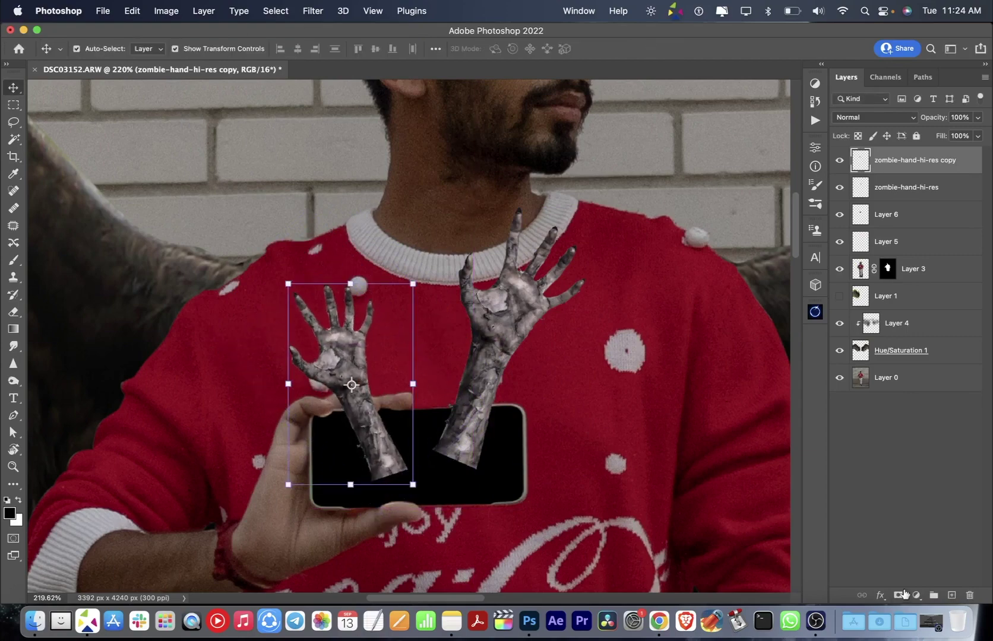
Brush black to fade both zombie forearms into the phone.
{"action": "key", "text": "b"}
{"action": "key", "text": "x"}
{"action": "left_click_drag", "start_coordinate": [427, 451], "coordinate": [388, 476]}
{"action": "left_click", "coordinate": [909, 187]}
{"action": "mouse_move", "coordinate": [463, 451]}
{"action": "left_mouse_down"}
{"action": "mouse_move", "coordinate": [476, 532]}
{"action": "mouse_move", "coordinate": [396, 493]}
{"action": "left_mouse_up"}
Undo the right forearm fade, enlarge the right hand to about 140% and nudge the left hand lower.
{"action": "key", "text": "v"}
{"action": "key", "text": "ctrl+z"}
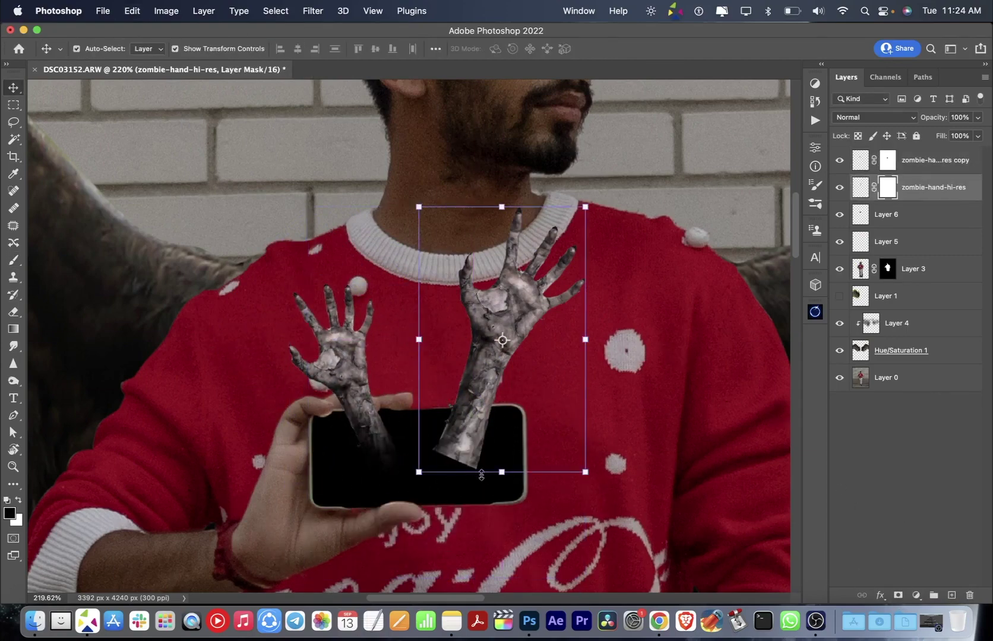
{"action": "key", "text": "b"}
{"action": "key", "text": "ctrl+shift+z"}
{"action": "key", "text": "x"}
{"action": "key", "text": "ctrl+z"}
{"action": "key", "text": "v"}
{"action": "left_click_drag", "start_coordinate": [585, 206], "coordinate": [618, 164]}
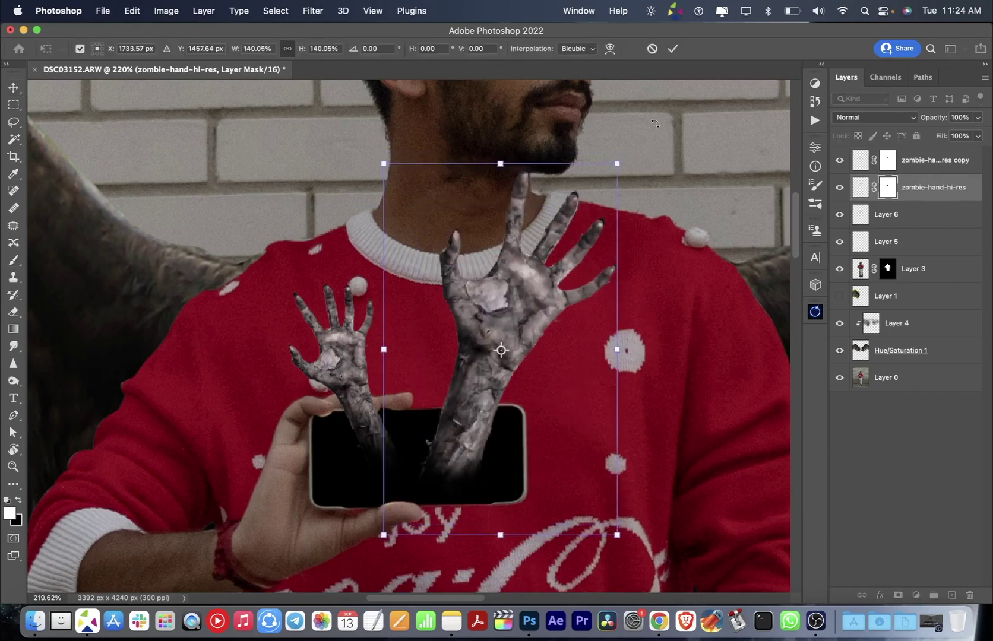
{"action": "key", "text": "Return"}
{"action": "left_click_drag", "start_coordinate": [345, 362], "coordinate": [347, 377]}
Add a new empty layer with a larger black brush and zoom out to the whole figure.
{"action": "key", "text": "ctrl+shift+alt+n"}
{"action": "key", "text": "b"}
{"action": "key", "text": "x"}
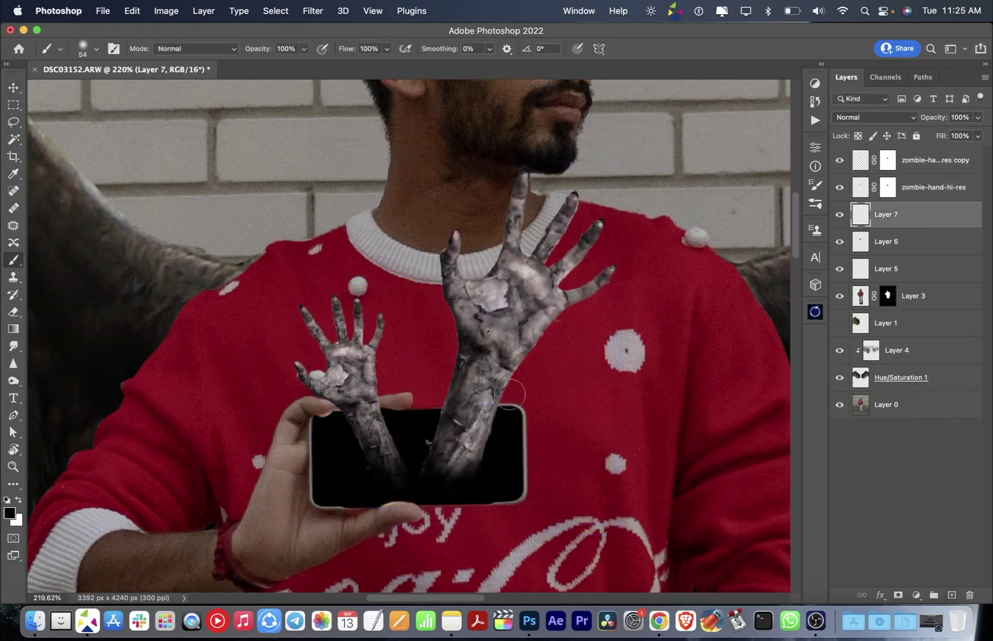
{"action": "key", "text": "bracketright"}
{"action": "key", "text": "bracketright"}
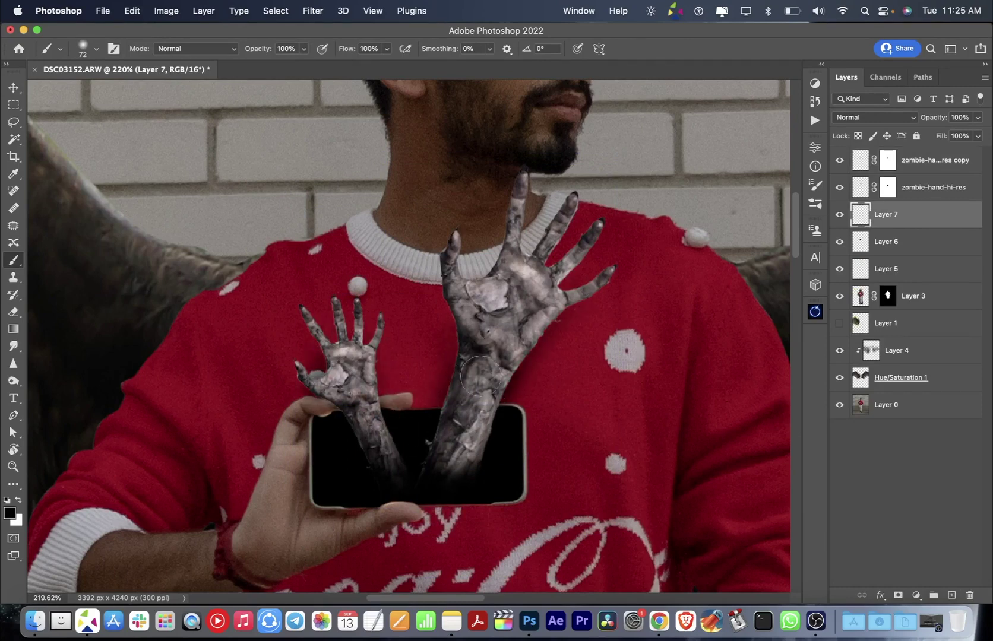
{"action": "key", "text": "ctrl+0"}
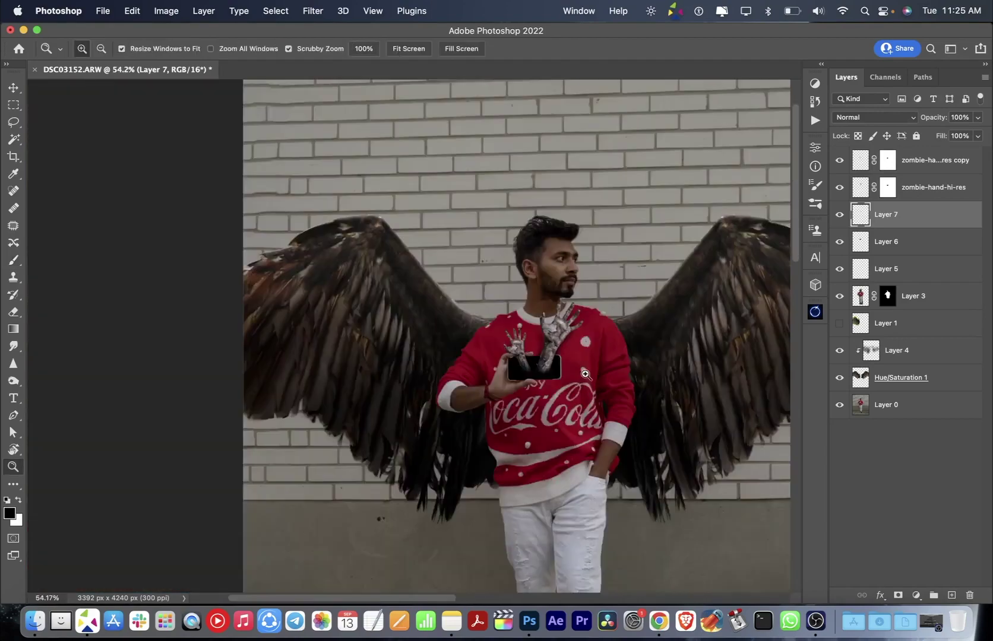
{"action": "scroll", "coordinate": [557, 339], "scroll_direction": "up", "scroll_amount": 2}
Move the zombie-hand-hi-res layer into place over the phone.
{"action": "key", "text": "v"}
{"action": "left_click", "coordinate": [557, 339], "text": "ctrl"}
{"action": "key", "text": "ctrl+t"}
{"action": "mouse_move", "coordinate": [581, 349]}
{"action": "left_mouse_down"}
{"action": "mouse_move", "coordinate": [597, 376]}
{"action": "mouse_move", "coordinate": [594, 361]}
{"action": "left_mouse_up"}
{"action": "key", "text": "Return"}
Zoom in with a larger eraser, toggle Layer 6, and return to Layer 7 for edge cleanup.
{"action": "key", "text": "alt+bracketleft"}
{"action": "key", "text": "e"}
{"action": "scroll", "coordinate": [521, 350], "scroll_direction": "up", "scroll_amount": 2}
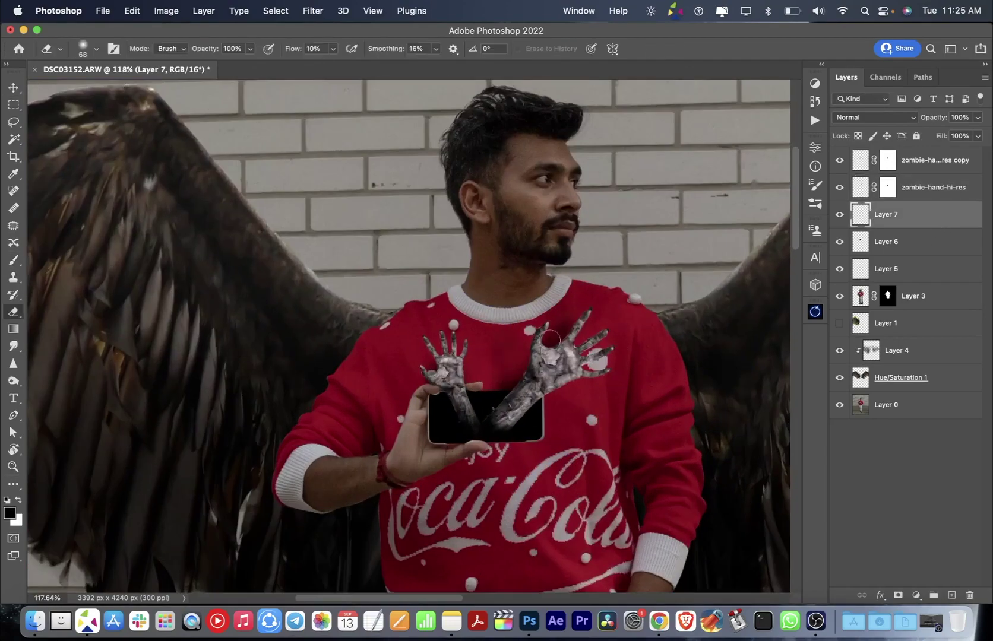
{"action": "key", "text": "alt+bracketleft"}
{"action": "key", "text": "bracketright"}
{"action": "key", "text": "bracketright"}
{"action": "key", "text": "bracketright"}
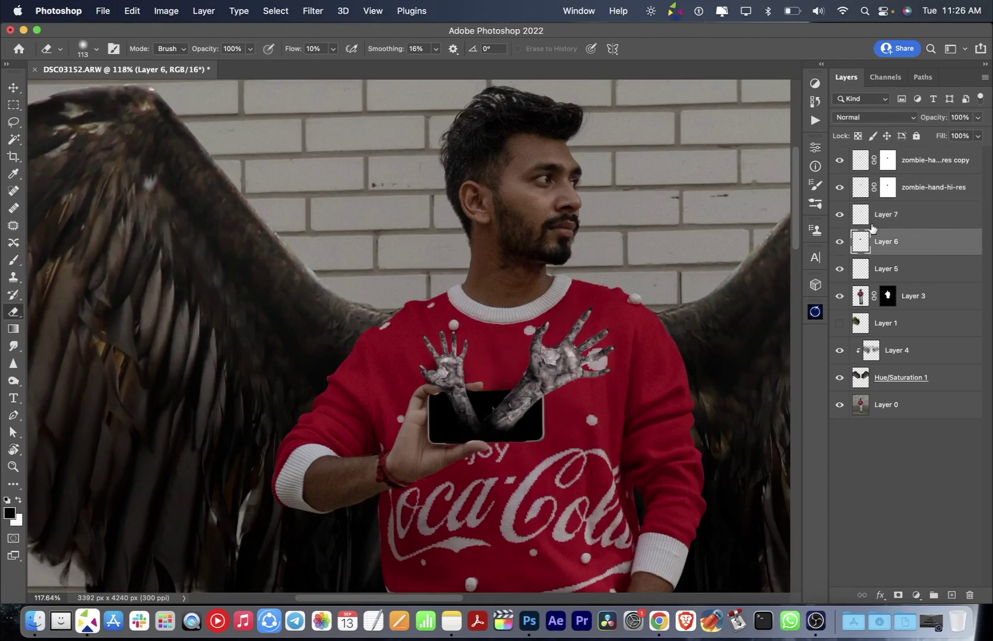
{"action": "double_click", "coordinate": [839, 239]}
{"action": "left_click", "coordinate": [840, 218]}
{"action": "key", "text": "alt+bracketright"}
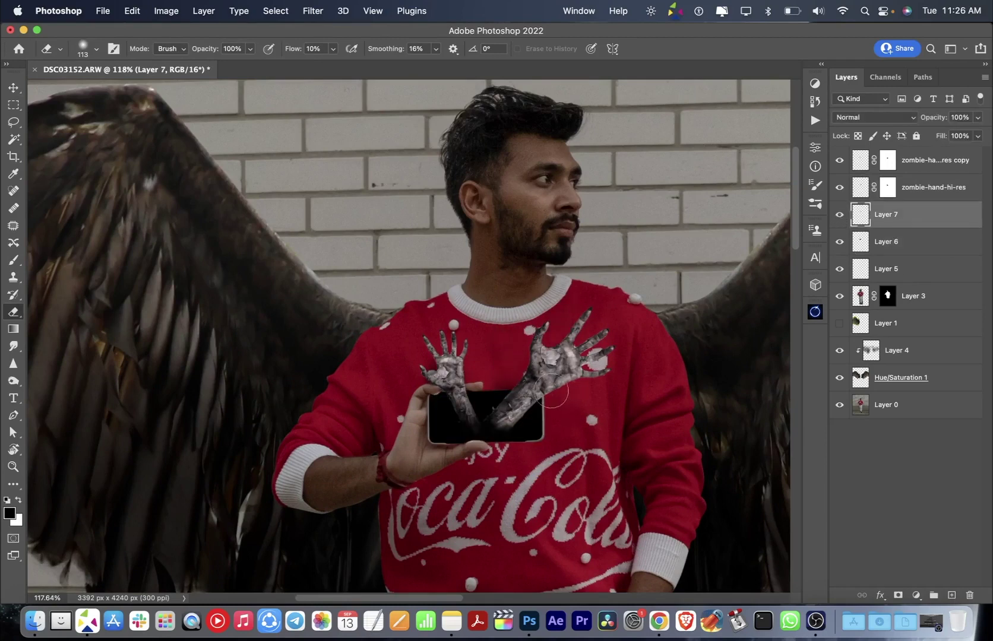
{"action": "key", "text": "b"}
{"action": "scroll", "coordinate": [602, 402], "scroll_direction": "down", "scroll_amount": 3}
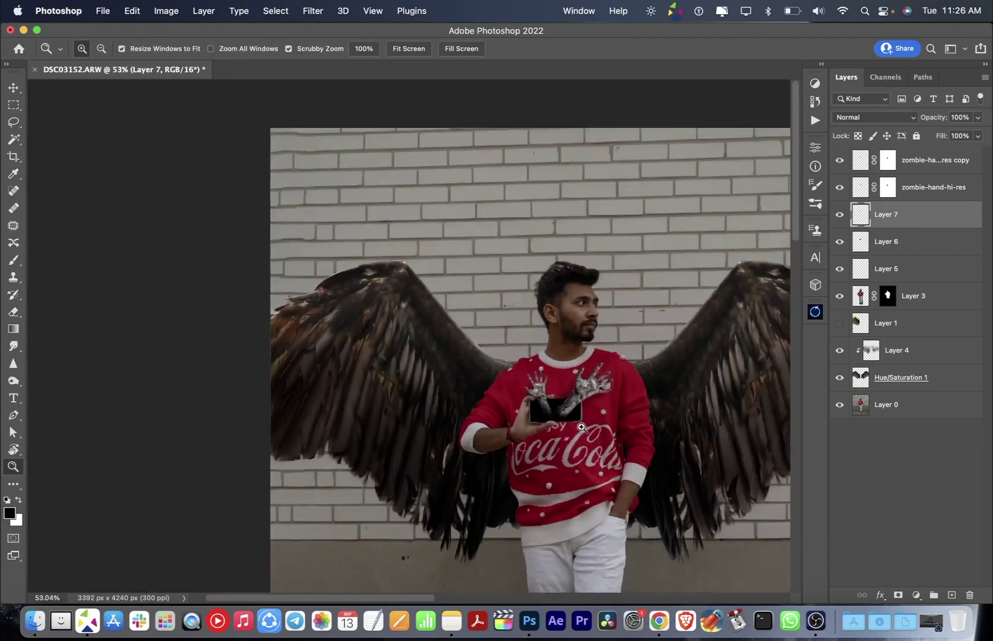
{"action": "scroll", "coordinate": [601, 402], "scroll_direction": "down", "scroll_amount": 2}
Bring the kenny-eliason fire photo from Downloads into the composition in Screen blend mode.
{"action": "scroll", "coordinate": [602, 401], "scroll_direction": "down", "scroll_amount": 1}
{"action": "key", "text": "b"}
{"action": "left_click", "coordinate": [928, 625]}
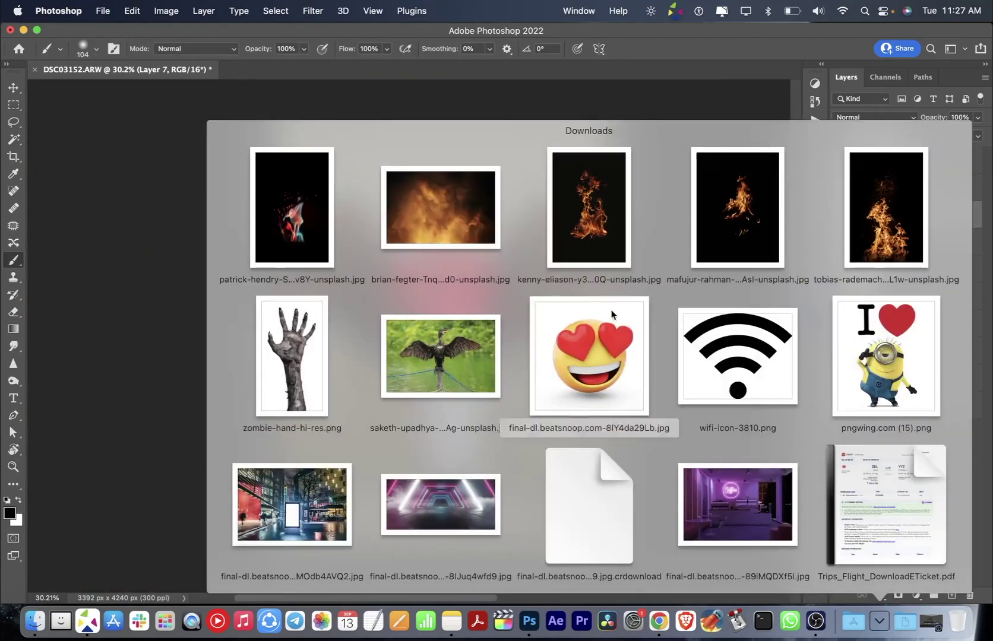
{"action": "left_click", "coordinate": [659, 621]}
{"action": "left_click", "coordinate": [882, 325]}
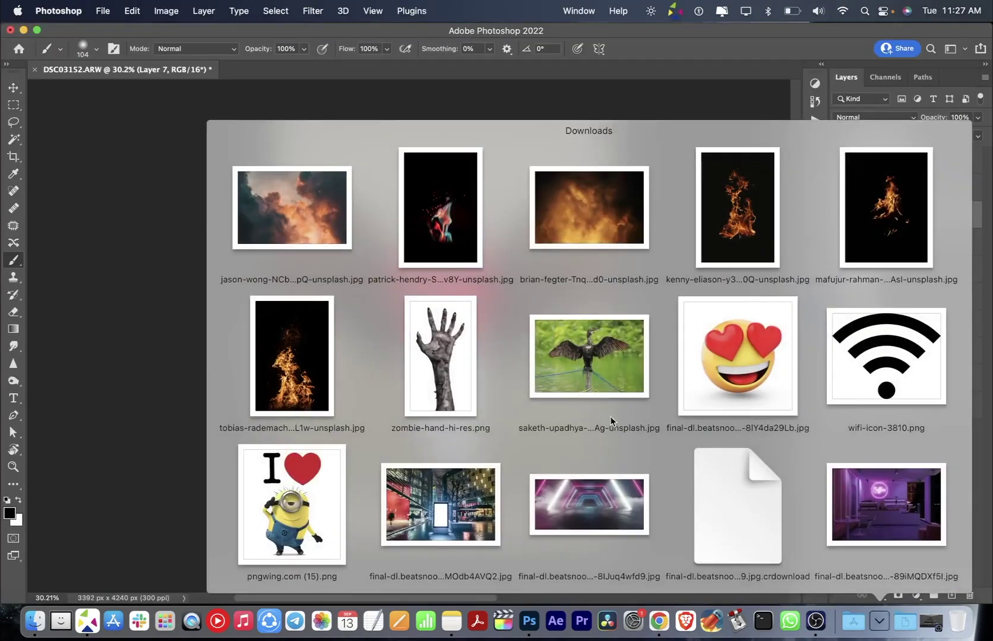
{"action": "left_click_drag", "start_coordinate": [749, 248], "coordinate": [535, 297]}
{"action": "left_click", "coordinate": [651, 48]}
{"action": "left_click", "coordinate": [873, 117]}
{"action": "left_click", "coordinate": [873, 223]}
Scale, rotate and position the kenny-eliason fire over the right wing.
{"action": "key", "text": "v"}
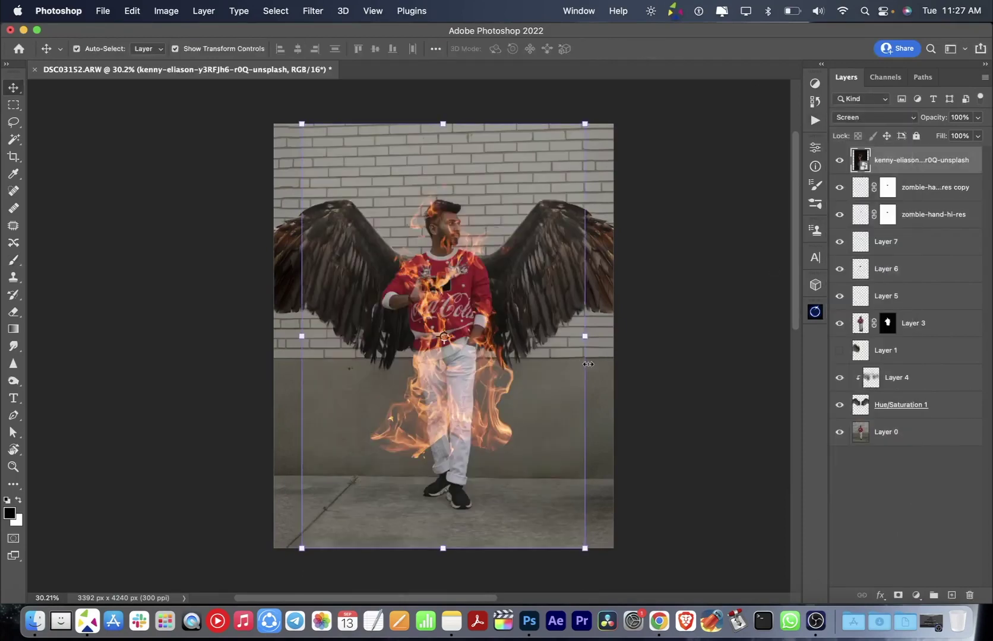
{"action": "left_click_drag", "start_coordinate": [456, 225], "coordinate": [557, 314]}
{"action": "mouse_move", "coordinate": [644, 211]}
{"action": "left_mouse_down"}
{"action": "mouse_move", "coordinate": [632, 193]}
{"action": "mouse_move", "coordinate": [649, 195]}
{"action": "left_mouse_up"}
{"action": "left_click_drag", "start_coordinate": [618, 263], "coordinate": [621, 281]}
{"action": "left_click_drag", "start_coordinate": [683, 279], "coordinate": [700, 297]}
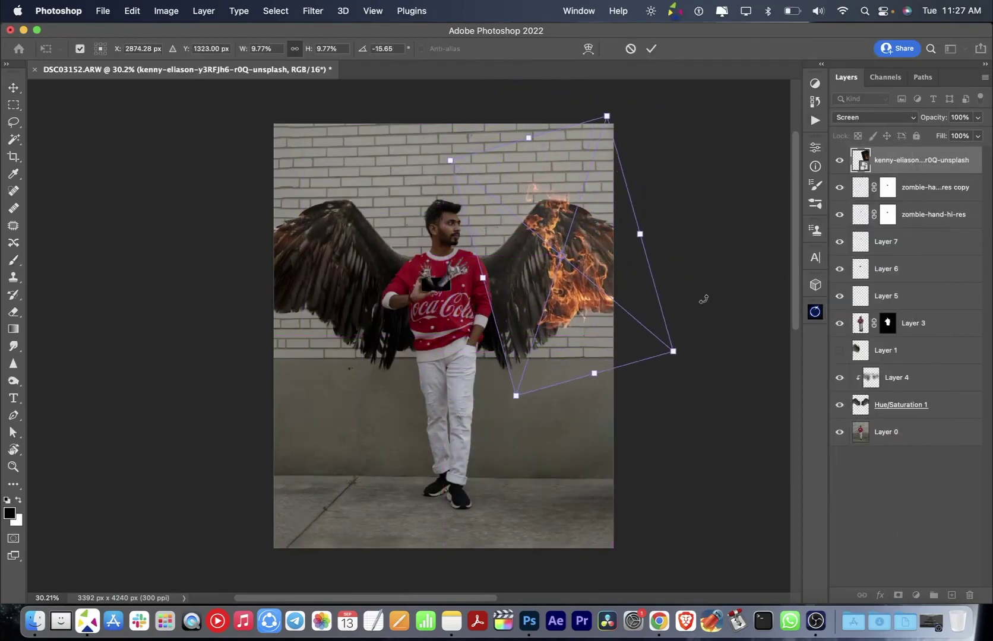
{"action": "left_click_drag", "start_coordinate": [604, 115], "coordinate": [615, 86]}
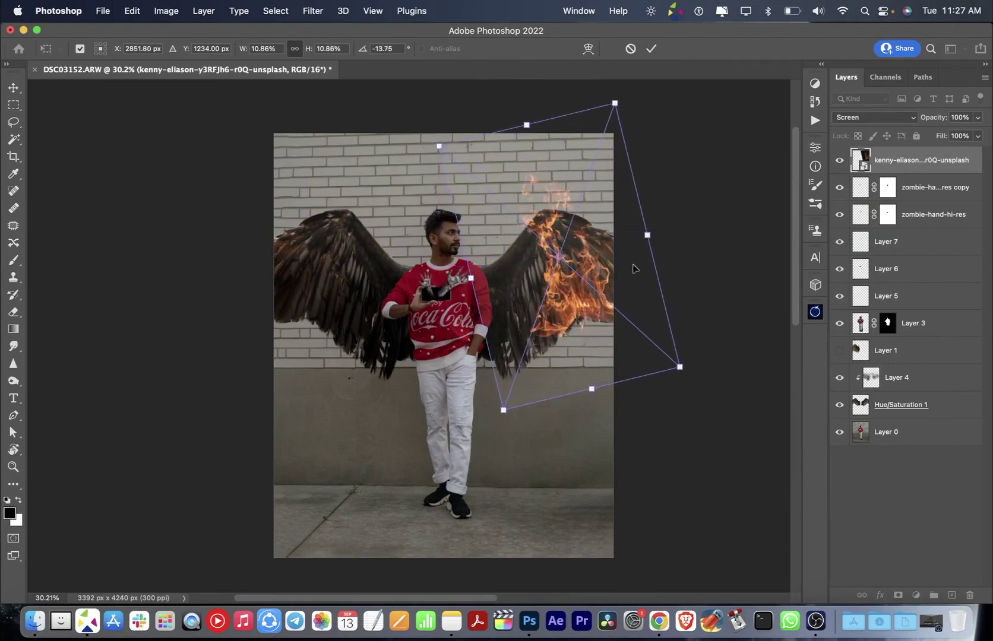
{"action": "key", "text": "Return"}
{"action": "key", "text": "z"}
Place the mafujur-rahman fire photo in Screen mode, shrunk and tilted onto the left wing.
{"action": "left_click", "coordinate": [879, 620]}
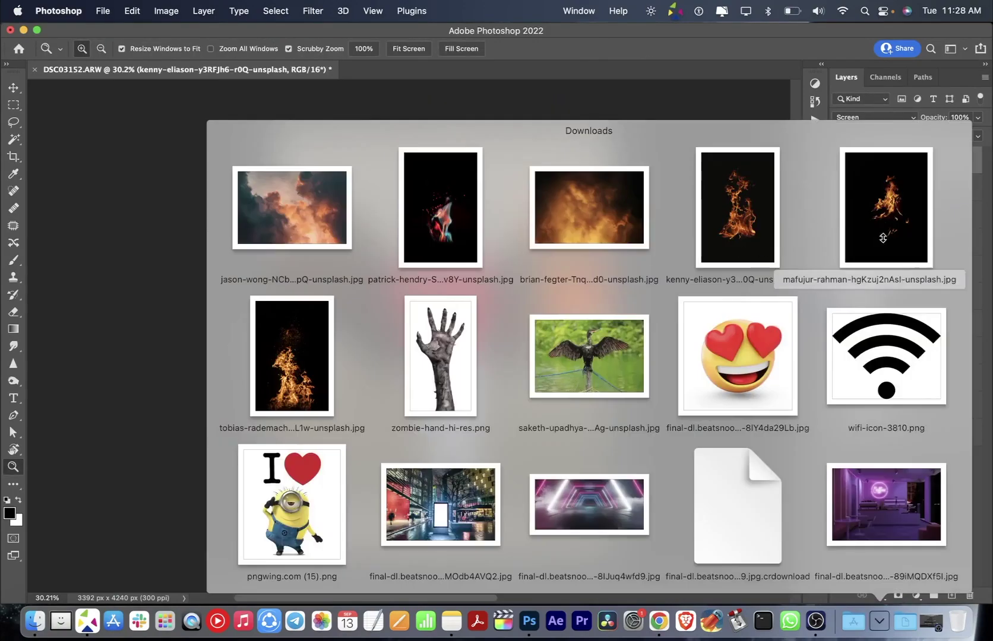
{"action": "left_click_drag", "start_coordinate": [885, 196], "coordinate": [442, 262]}
{"action": "left_click", "coordinate": [870, 117]}
{"action": "left_click", "coordinate": [850, 233]}
{"action": "left_click_drag", "start_coordinate": [602, 558], "coordinate": [421, 384]}
{"action": "left_click_drag", "start_coordinate": [356, 268], "coordinate": [391, 309]}
{"action": "key", "text": "Return"}
{"action": "key", "text": "z"}
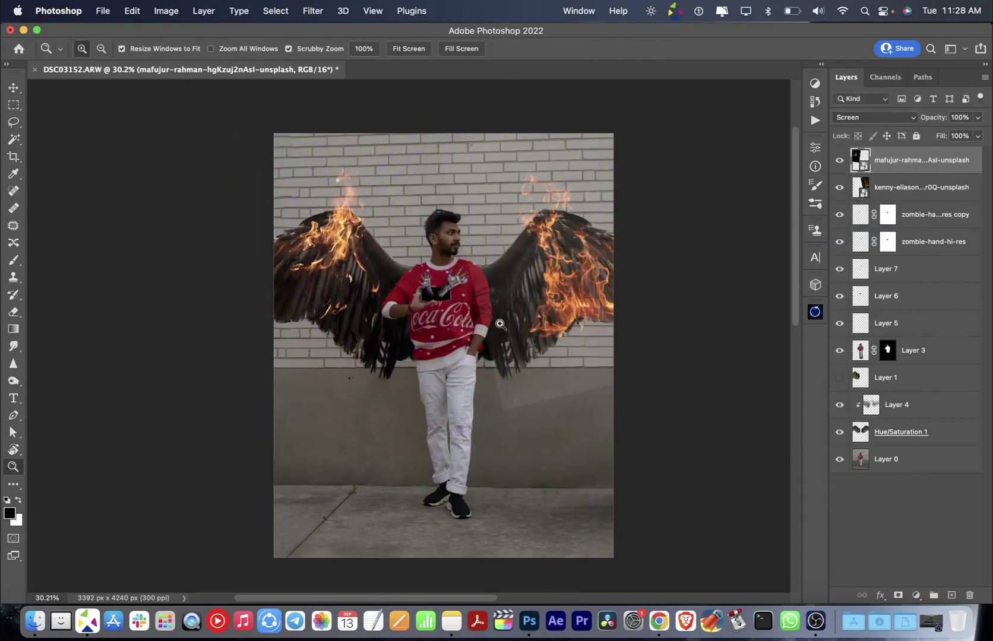
{"action": "left_click", "coordinate": [500, 325]}
Add a Levels adjustment to the flames, darkening midtones and brightening highlights, and copy it to the right fire.
{"action": "left_click", "coordinate": [815, 147]}
{"action": "left_click", "coordinate": [689, 119]}
{"action": "mouse_move", "coordinate": [730, 283]}
{"action": "left_mouse_down"}
{"action": "mouse_move", "coordinate": [743, 283]}
{"action": "mouse_move", "coordinate": [723, 284]}
{"action": "left_mouse_up"}
{"action": "left_click_drag", "start_coordinate": [783, 283], "coordinate": [767, 283]}
{"action": "left_click_drag", "start_coordinate": [874, 160], "coordinate": [873, 201]}
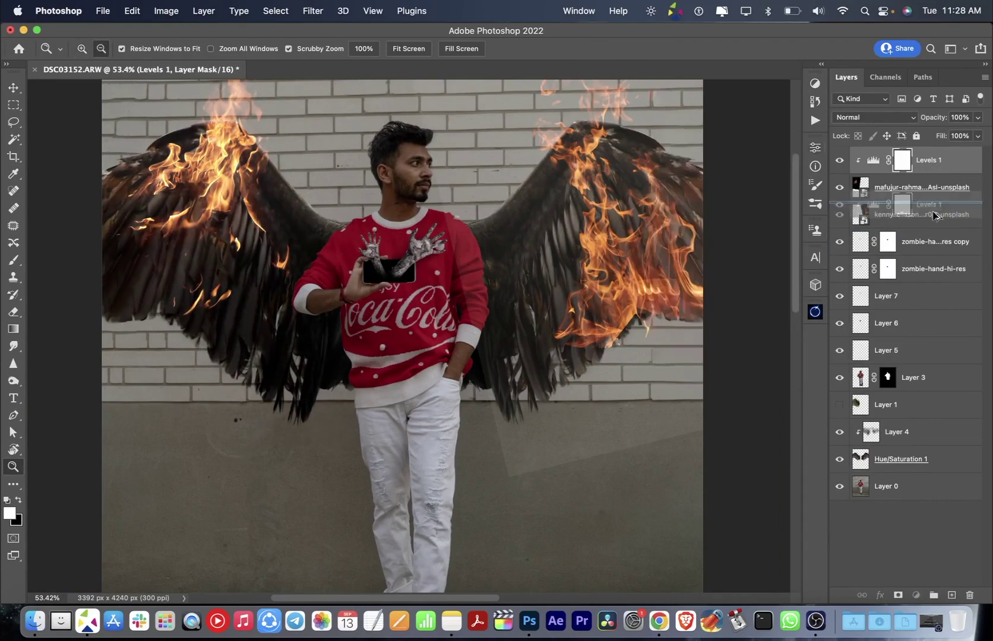
{"action": "type", "text": "16"}
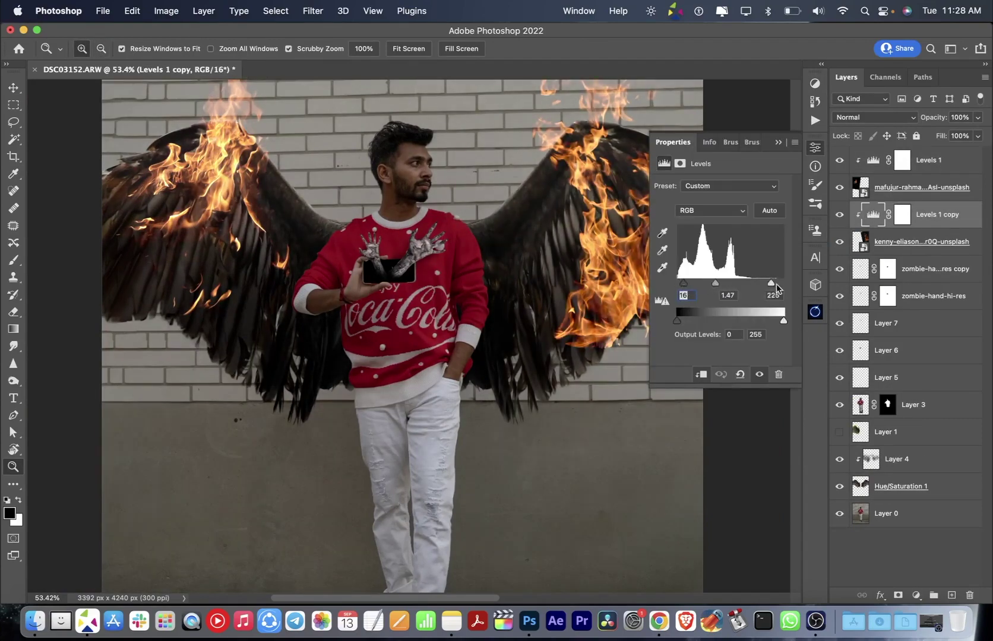
Add a Hue/Saturation adjustment slightly reducing the fire's saturation.
{"action": "left_click", "coordinate": [815, 83]}
{"action": "left_click", "coordinate": [676, 125]}
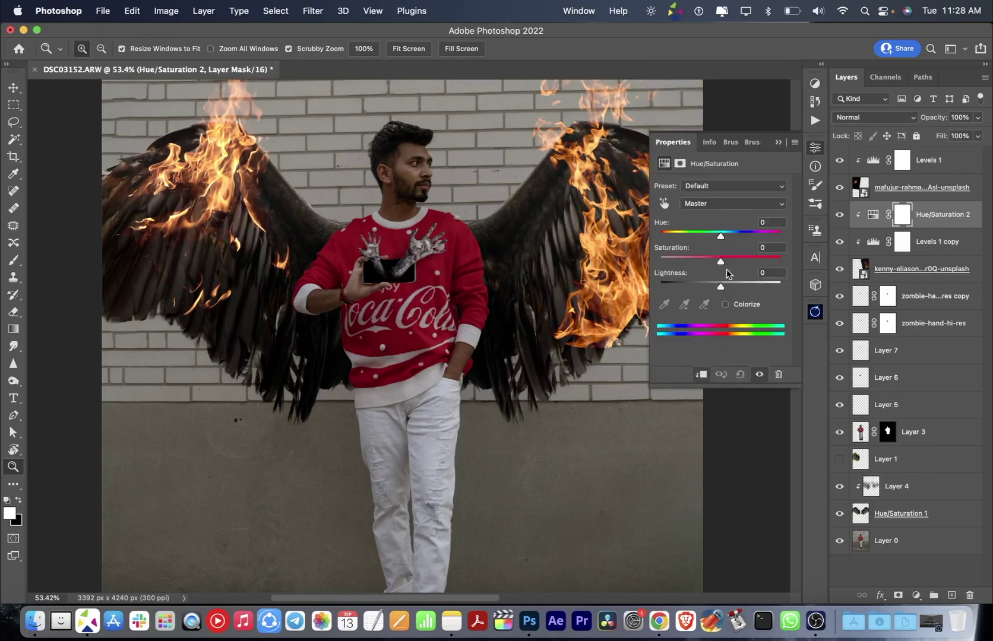
{"action": "left_click_drag", "start_coordinate": [715, 262], "coordinate": [711, 262]}
{"action": "left_click", "coordinate": [778, 142]}
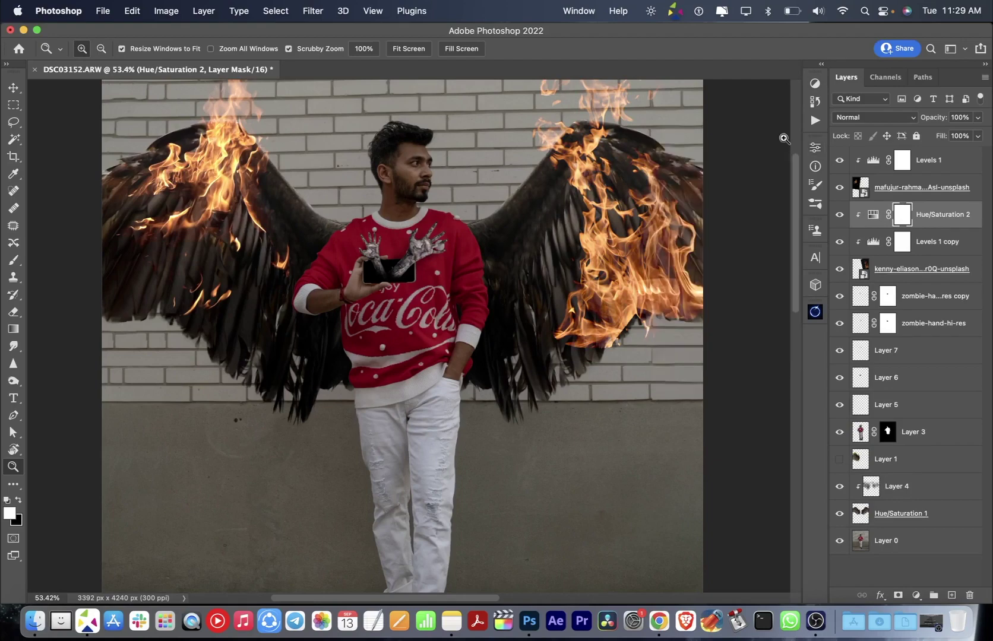
Erase flames from the lower right wing on the kenny-eliason fire layer.
{"action": "key", "text": "super+0"}
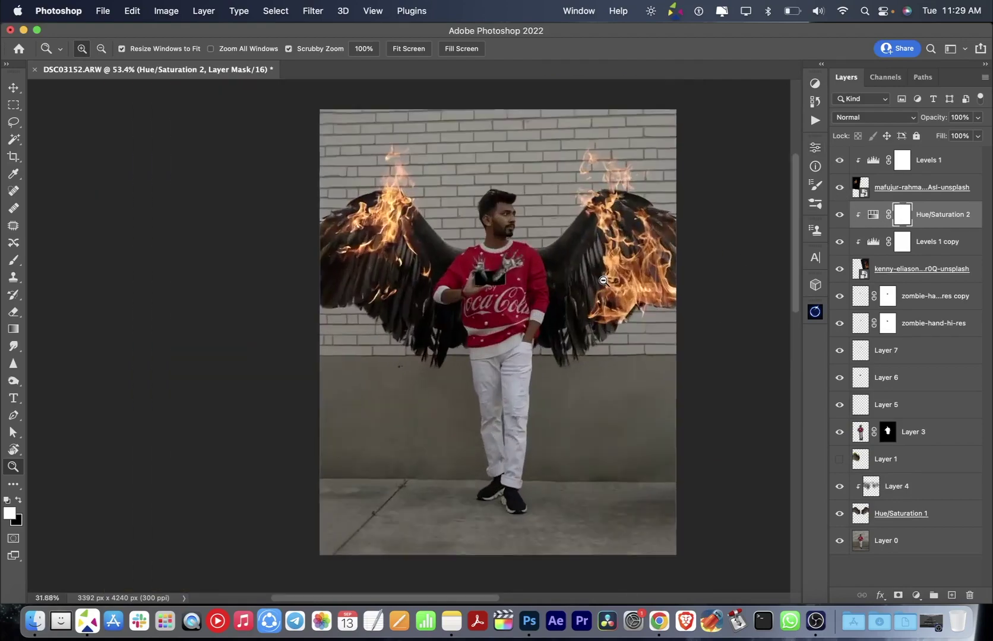
{"action": "left_click", "coordinate": [921, 268]}
{"action": "key", "text": "e"}
{"action": "mouse_move", "coordinate": [715, 284]}
{"action": "left_mouse_down"}
{"action": "mouse_move", "coordinate": [612, 308]}
{"action": "mouse_move", "coordinate": [564, 341]}
{"action": "left_mouse_up"}
{"action": "scroll", "coordinate": [671, 285], "scroll_direction": "down", "scroll_amount": 2}
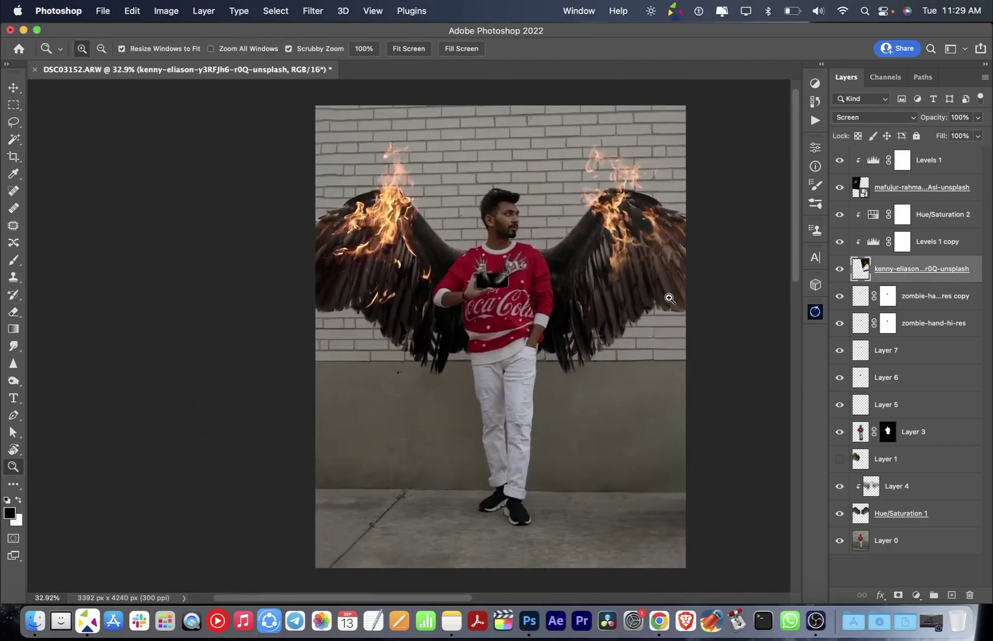
Replace the right-wing fire with a horizontally flipped copy of the left fire and its Levels.
{"action": "left_click", "coordinate": [920, 242], "text": "shift"}
{"action": "key", "text": "BackSpace"}
{"action": "key", "text": "super+j"}
{"action": "key", "text": "super+t"}
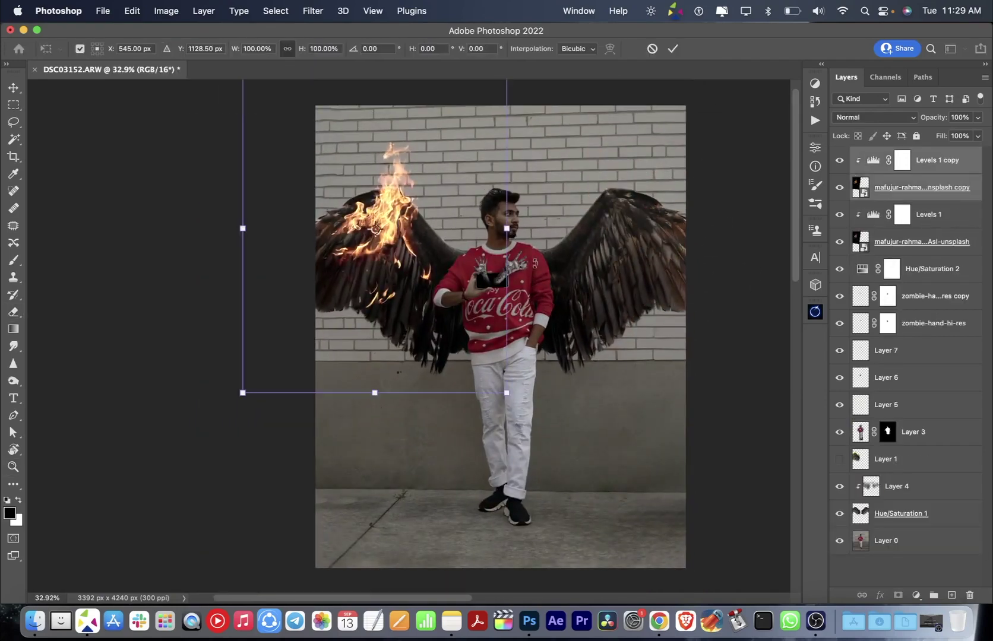
{"action": "right_click", "coordinate": [392, 264]}
{"action": "left_click", "coordinate": [427, 582]}
{"action": "left_click_drag", "start_coordinate": [399, 297], "coordinate": [659, 297]}
{"action": "key", "text": "Return"}
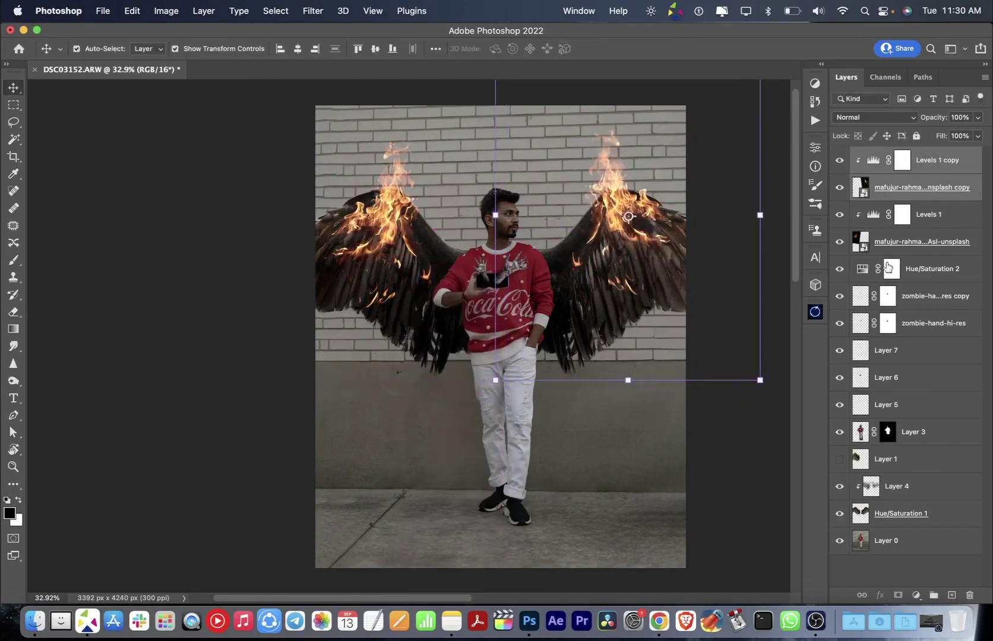
Hide and delete the Hue/Saturation 2 adjustment.
{"action": "left_click", "coordinate": [909, 269]}
{"action": "left_click", "coordinate": [839, 268]}
{"action": "left_click_drag", "start_coordinate": [892, 269], "coordinate": [969, 596]}
{"action": "scroll", "coordinate": [534, 297], "scroll_direction": "up", "scroll_amount": 2}
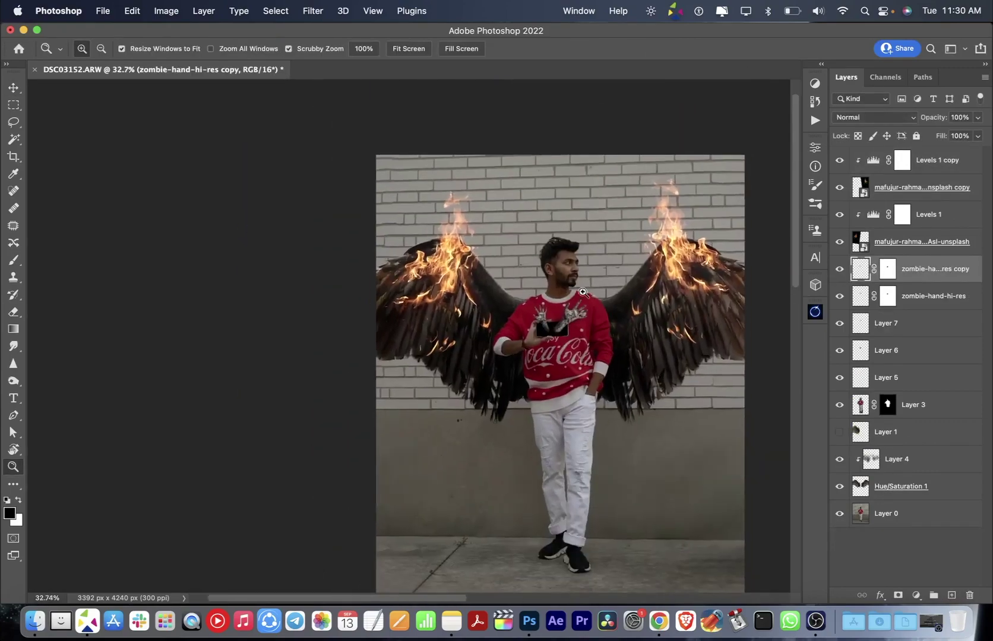
Shade both zombie hands darker with a black brush on a new layer clipped to them.
{"action": "left_click", "coordinate": [915, 323]}
{"action": "left_click", "coordinate": [929, 296]}
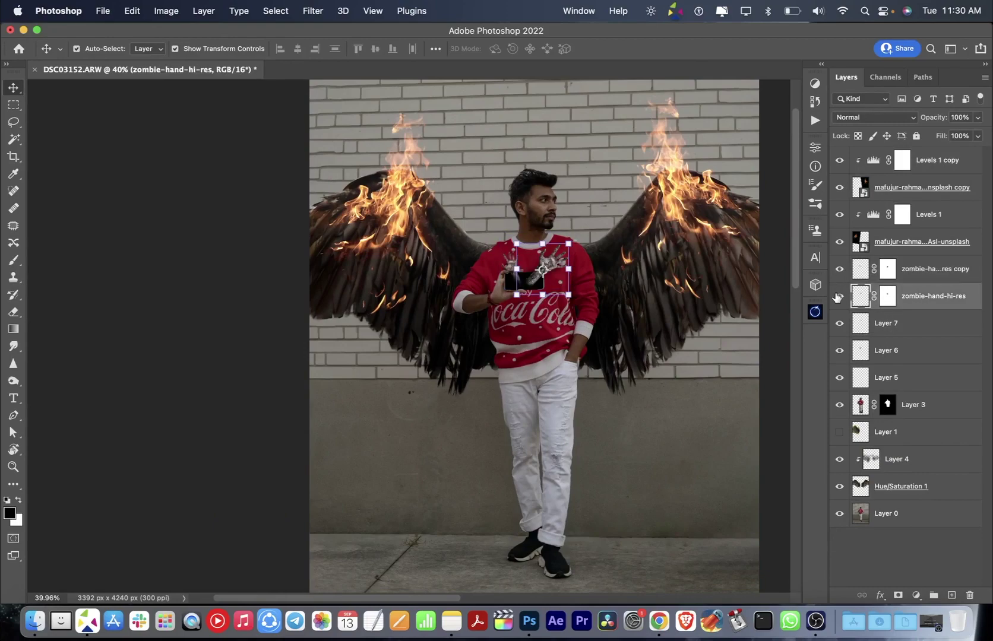
{"action": "key", "text": "z"}
{"action": "left_click_drag", "start_coordinate": [555, 256], "coordinate": [594, 256]}
{"action": "key", "text": "v"}
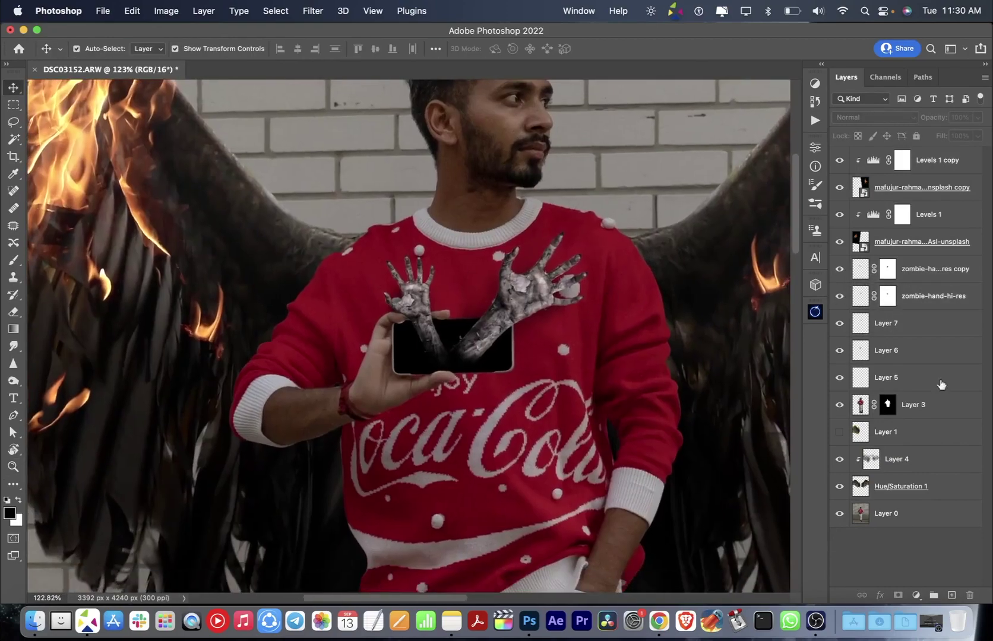
{"action": "left_click", "coordinate": [908, 268]}
{"action": "left_click", "coordinate": [909, 303], "text": "alt"}
{"action": "key", "text": "b"}
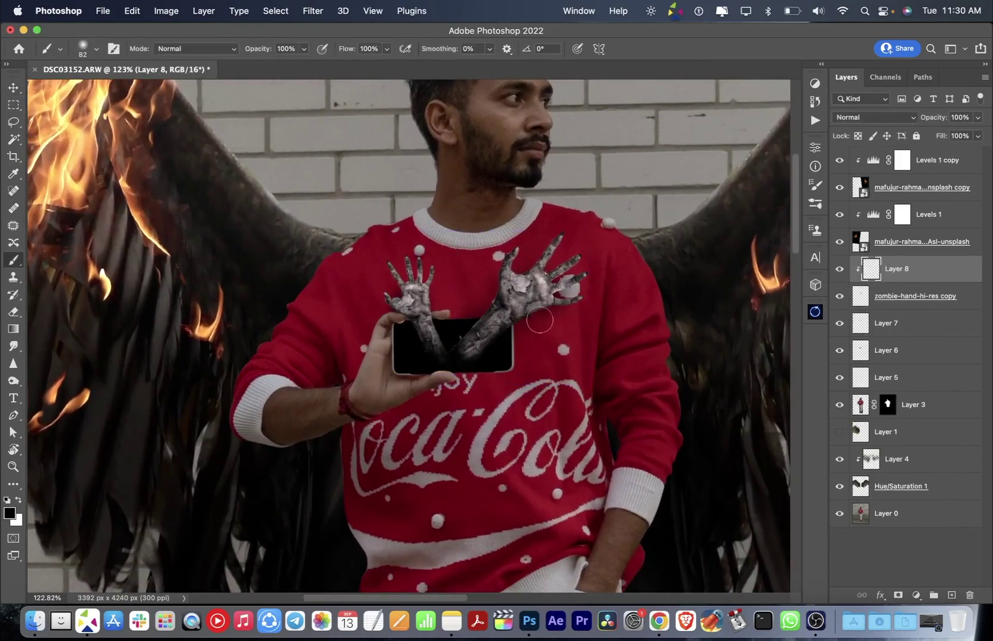
{"action": "left_click_drag", "start_coordinate": [514, 265], "coordinate": [565, 240]}
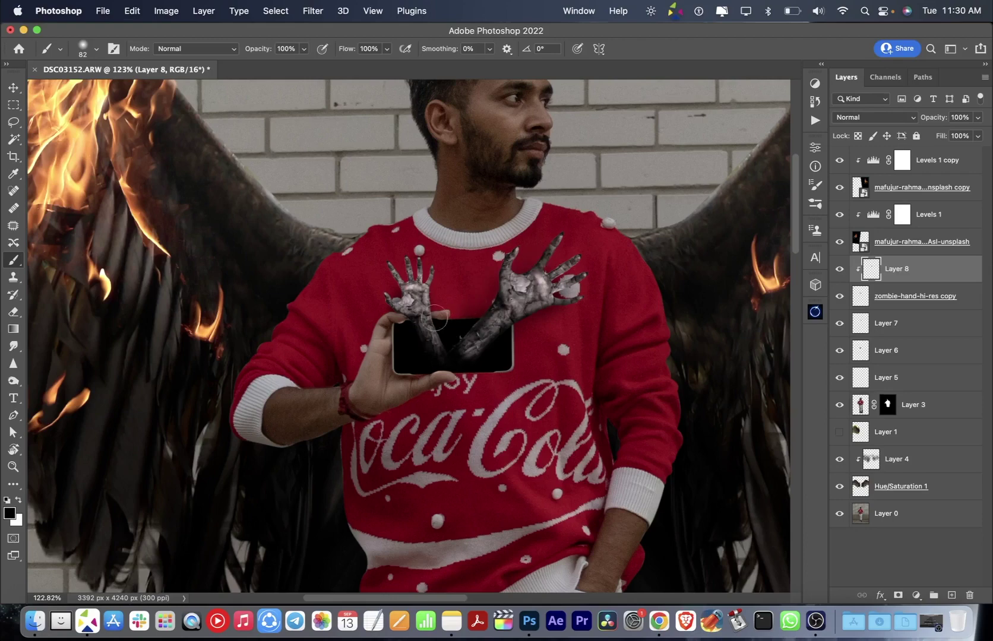
{"action": "left_click_drag", "start_coordinate": [439, 315], "coordinate": [401, 291]}
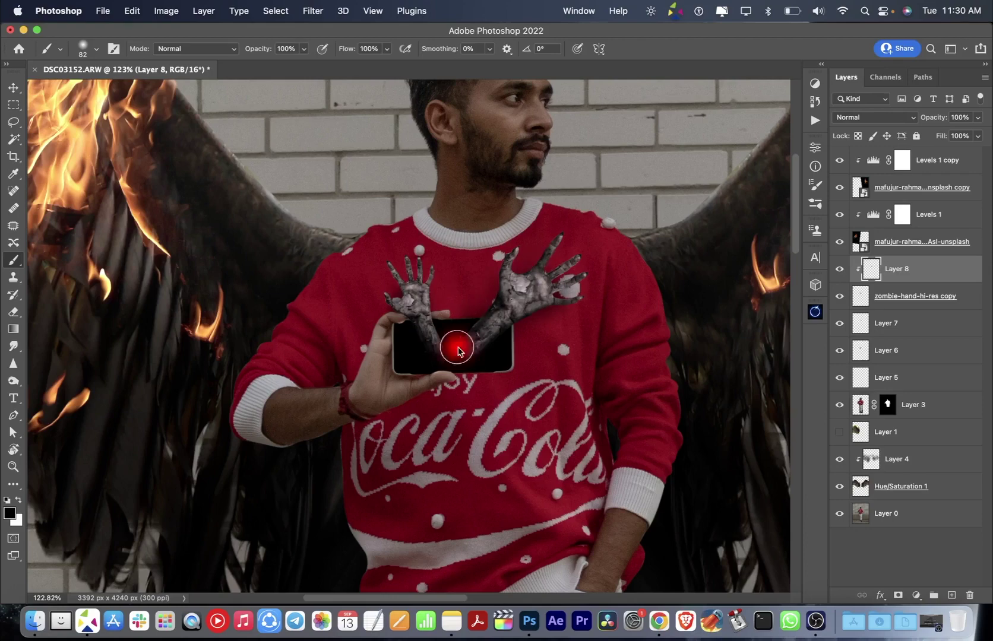
Place the brian-fegter fire photo below the hands and clip it to the phone layer.
{"action": "key", "text": "z"}
{"action": "scroll", "coordinate": [577, 375], "scroll_direction": "down", "scroll_amount": 2}
{"action": "scroll", "coordinate": [577, 375], "scroll_direction": "down", "scroll_amount": 2}
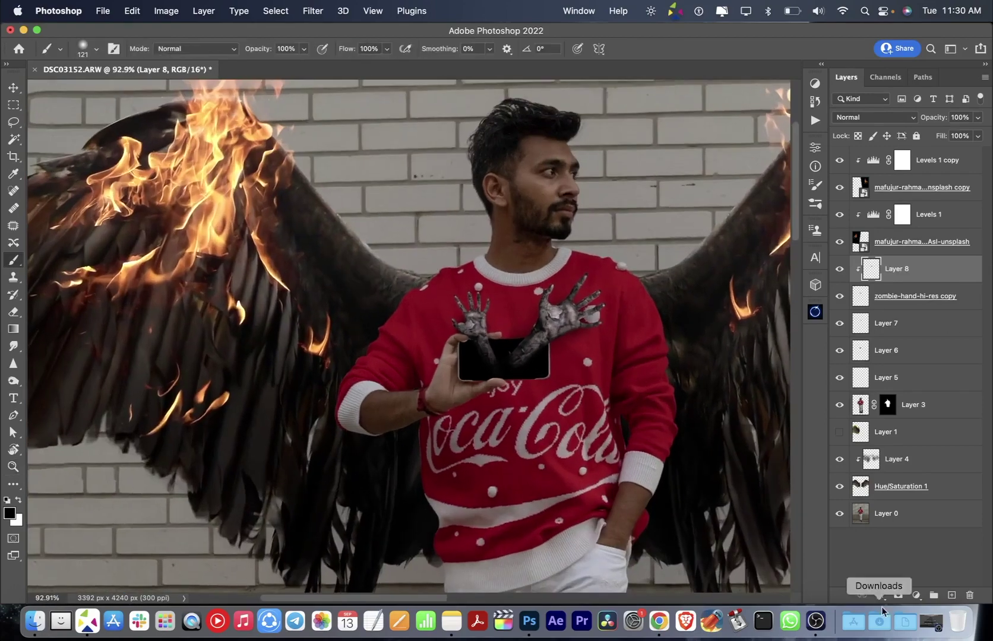
{"action": "left_click", "coordinate": [879, 620]}
{"action": "left_click_drag", "start_coordinate": [607, 225], "coordinate": [701, 378]}
{"action": "key", "text": "Return"}
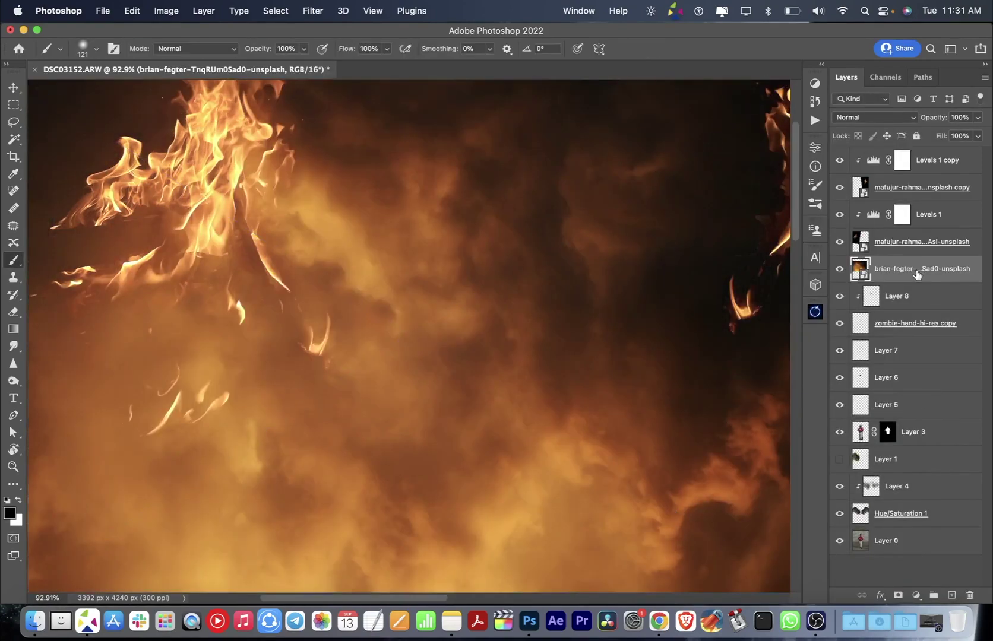
{"action": "left_click_drag", "start_coordinate": [917, 269], "coordinate": [920, 353]}
{"action": "key", "text": "super+alt+g"}
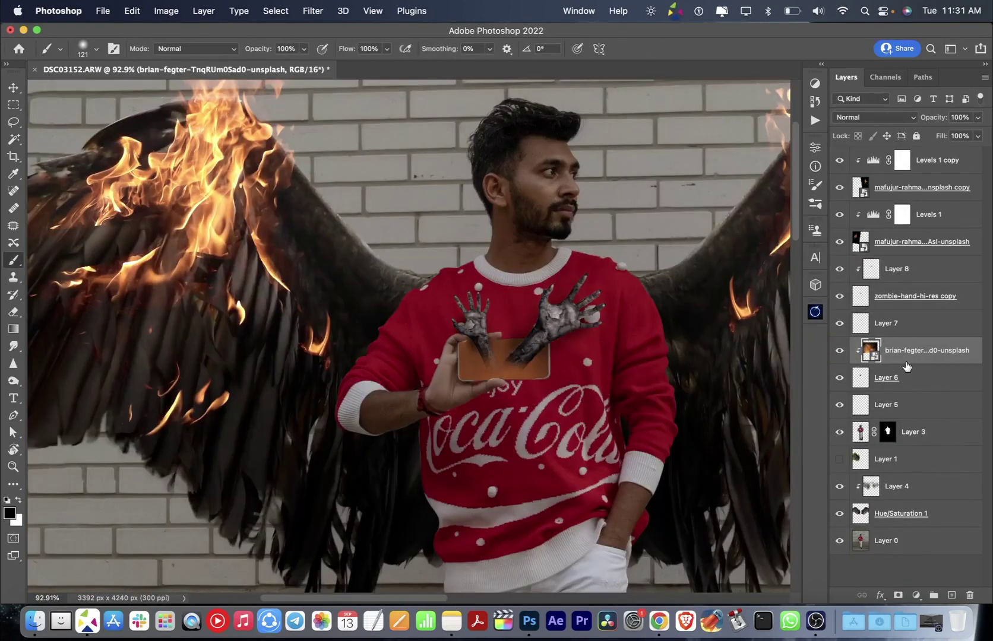
Hide the fire with a black mask and paint the orange glow back into the phone screen.
{"action": "scroll", "coordinate": [582, 323], "scroll_direction": "up", "scroll_amount": 3}
{"action": "left_click", "coordinate": [582, 323]}
{"action": "key", "text": "Escape"}
{"action": "left_click", "coordinate": [898, 595], "text": "alt"}
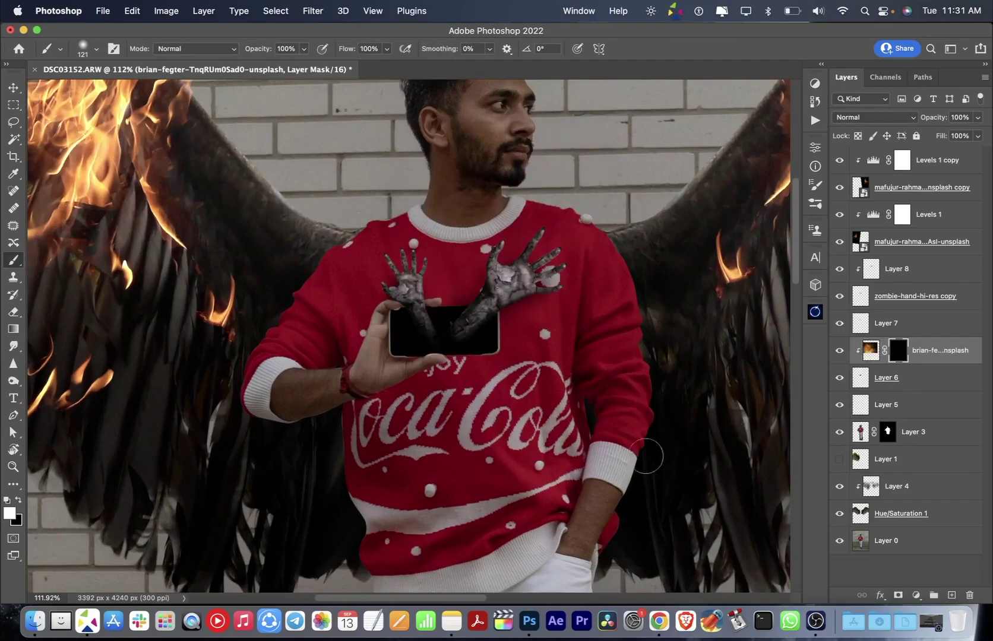
{"action": "key", "text": "x"}
{"action": "left_click_drag", "start_coordinate": [416, 333], "coordinate": [487, 333]}
{"action": "key", "text": "z"}
{"action": "key", "text": "super+minus"}
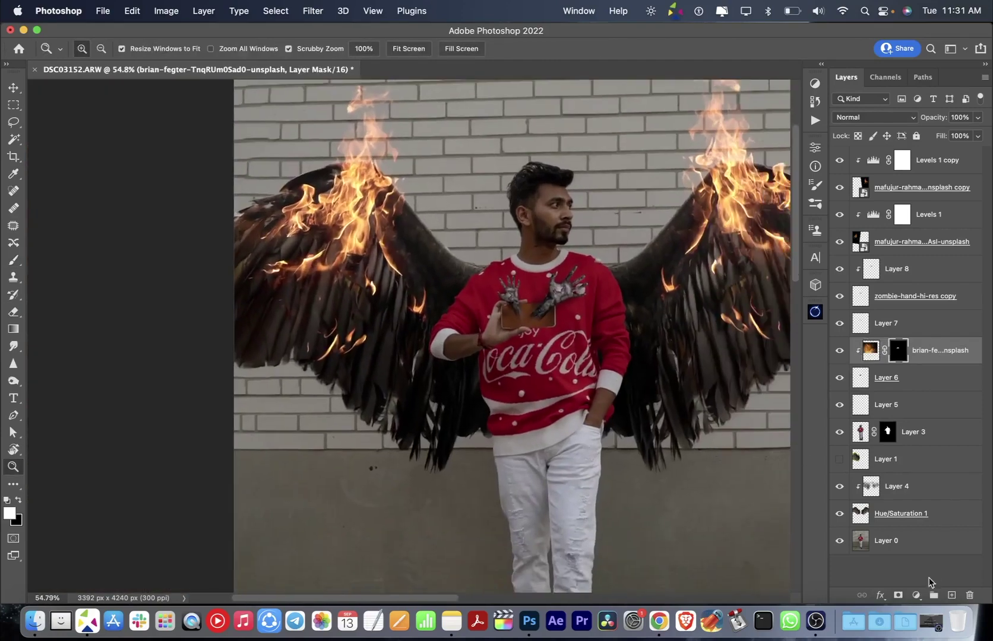
{"action": "key", "text": "super+e"}
{"action": "key", "text": "super+minus"}
Place the kenny-eliason fire image in the bottom-left corner and set it to Screen blending.
{"action": "key", "text": "x"}
{"action": "left_click", "coordinate": [879, 622]}
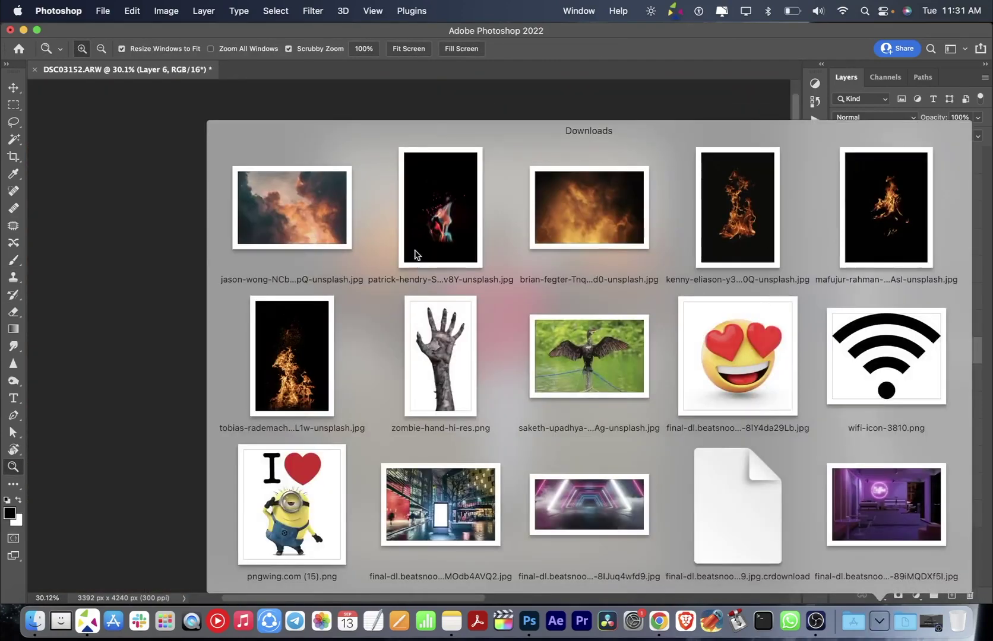
{"action": "left_click_drag", "start_coordinate": [738, 208], "coordinate": [496, 356]}
{"action": "left_click_drag", "start_coordinate": [637, 146], "coordinate": [433, 420]}
{"action": "key", "text": "Return"}
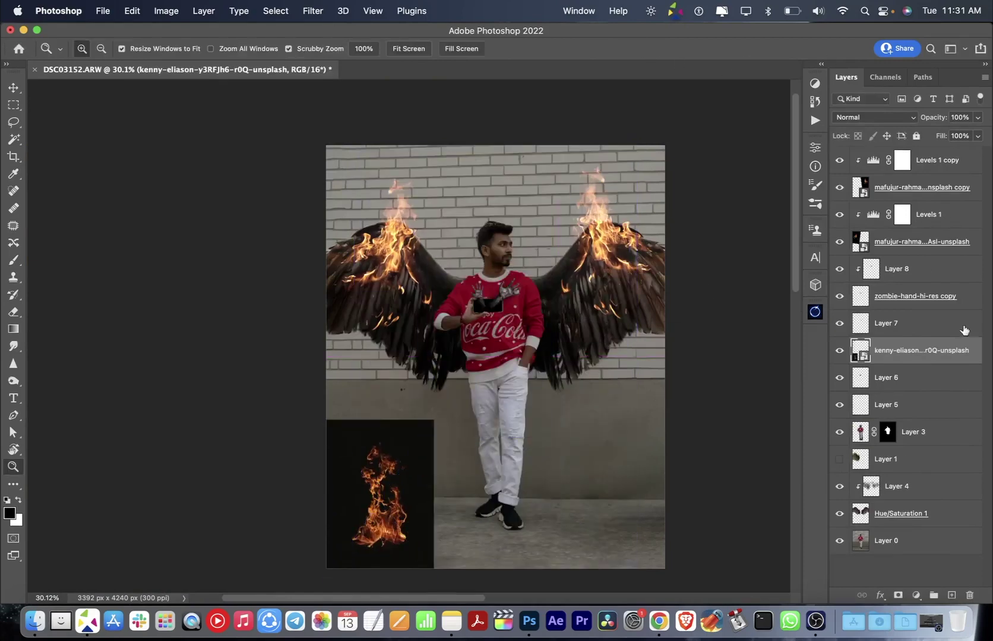
{"action": "left_click", "coordinate": [850, 117]}
{"action": "left_click", "coordinate": [872, 115]}
Discard the trial fire layer and add an empty Layer 9 at the top with the Brush active.
{"action": "key", "text": "super+t"}
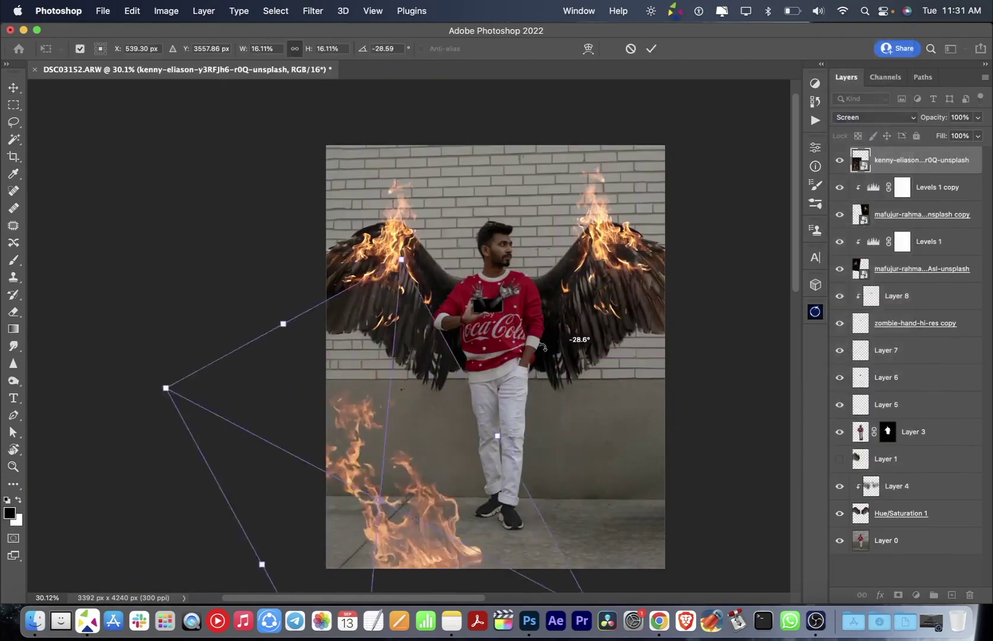
{"action": "left_click_drag", "start_coordinate": [267, 561], "coordinate": [436, 575]}
{"action": "key", "text": "Escape"}
{"action": "key", "text": "Delete"}
{"action": "key", "text": "z"}
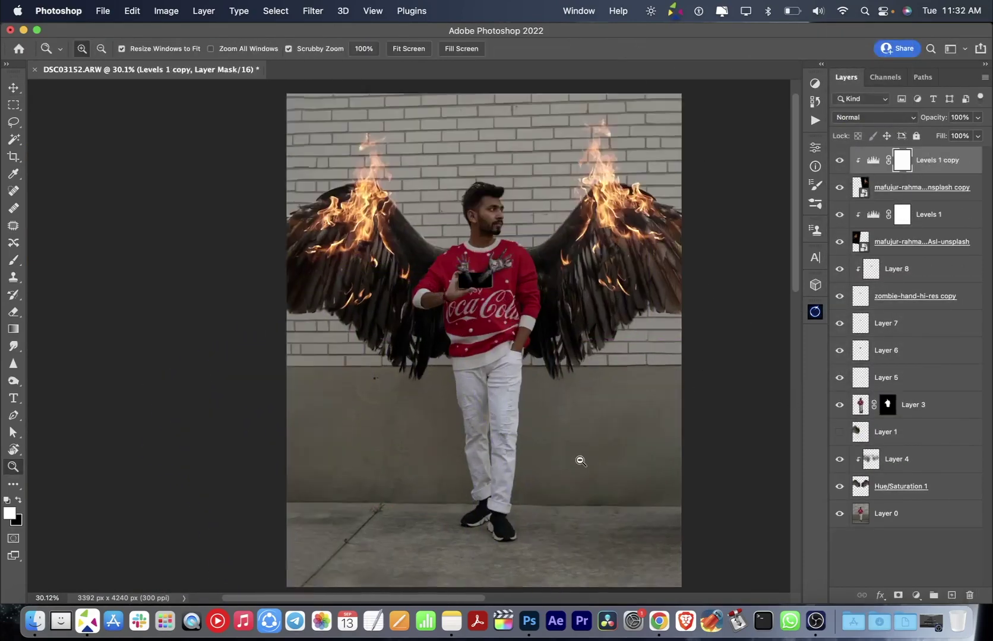
{"action": "key", "text": "shift+super+alt+n"}
{"action": "scroll", "coordinate": [498, 272], "scroll_direction": "up", "scroll_amount": 5}
{"action": "key", "text": "b"}
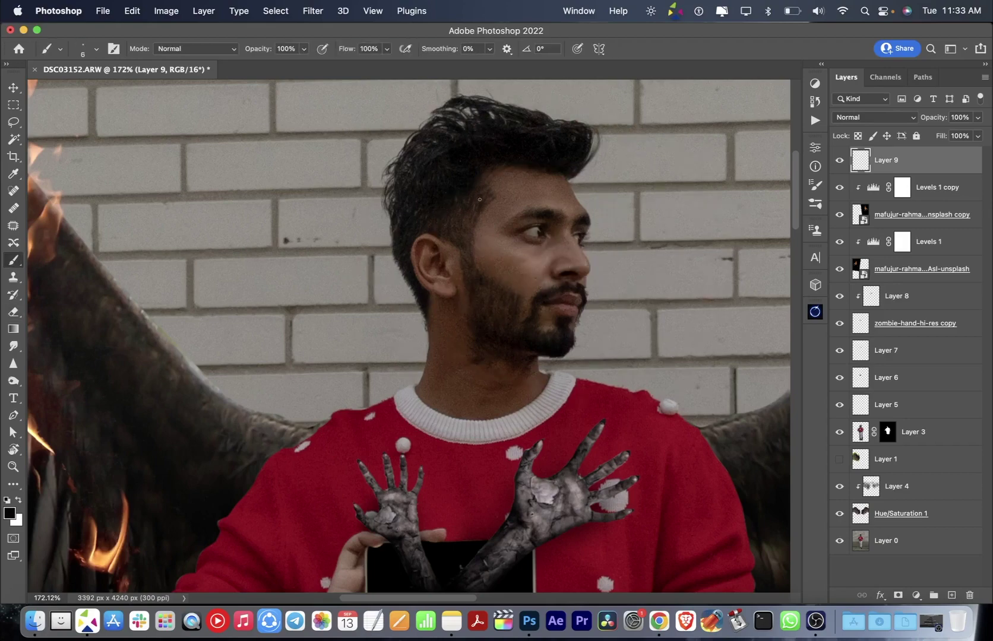
Check the feet up close, then add Layer 10 above Layer 0 with a very large brush.
{"action": "key", "text": "e"}
{"action": "key", "text": "z"}
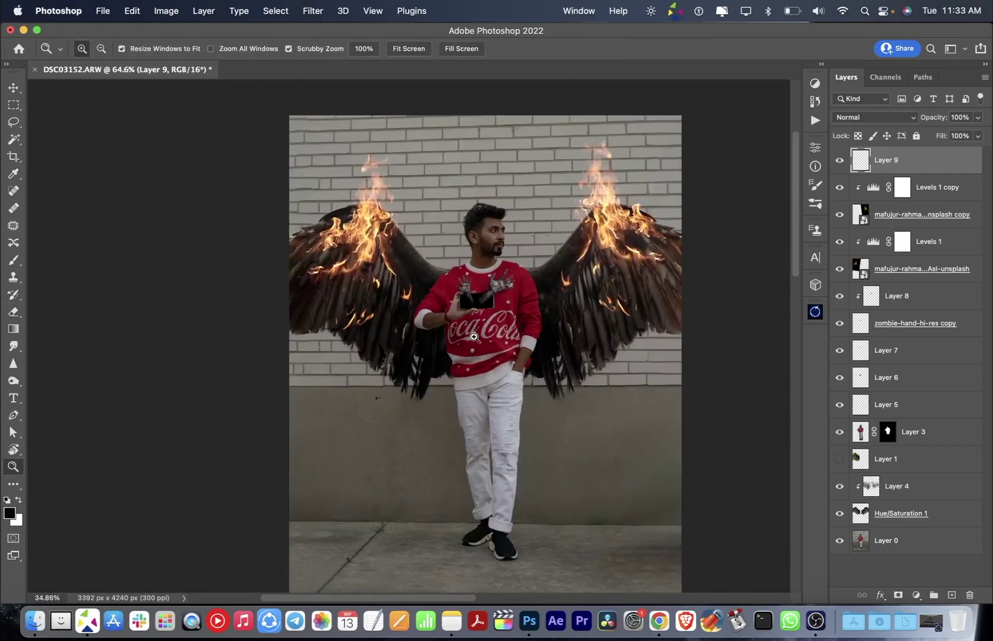
{"action": "left_click_drag", "start_coordinate": [510, 309], "coordinate": [576, 523]}
{"action": "key", "text": "super+0"}
{"action": "key", "text": "e"}
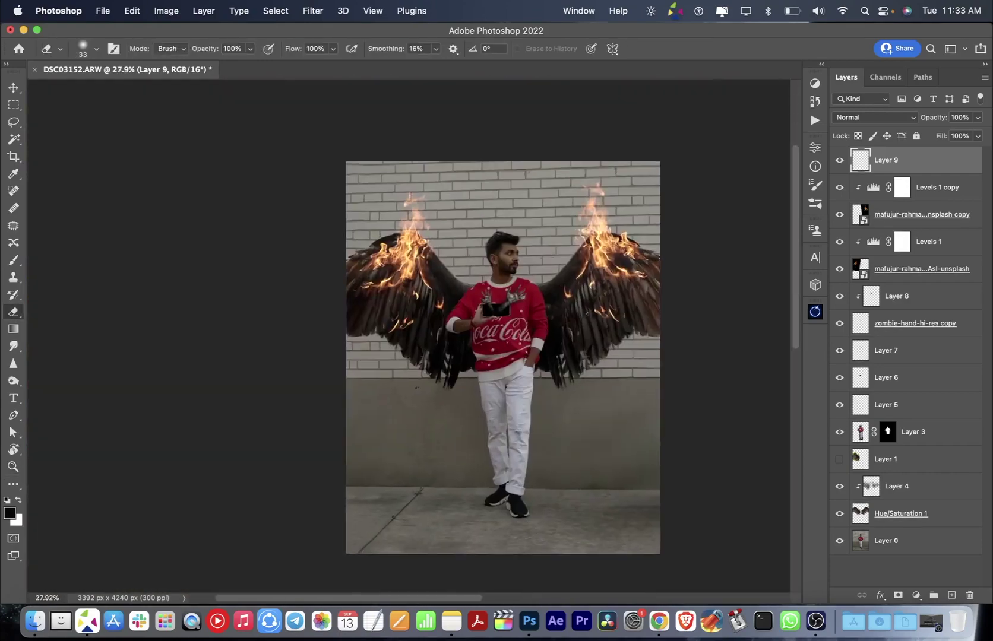
{"action": "left_click", "coordinate": [911, 528]}
{"action": "key", "text": "super+shift+alt+n"}
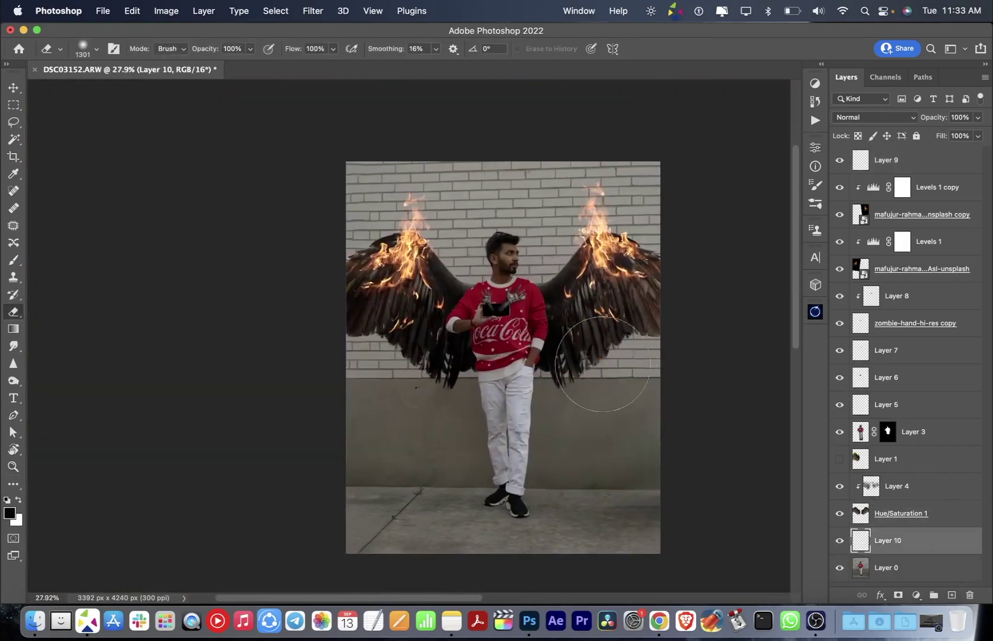
{"action": "key", "text": "b"}
{"action": "key", "text": "bracketright"}
{"action": "key", "text": "bracketright"}
{"action": "key", "text": "bracketright"}
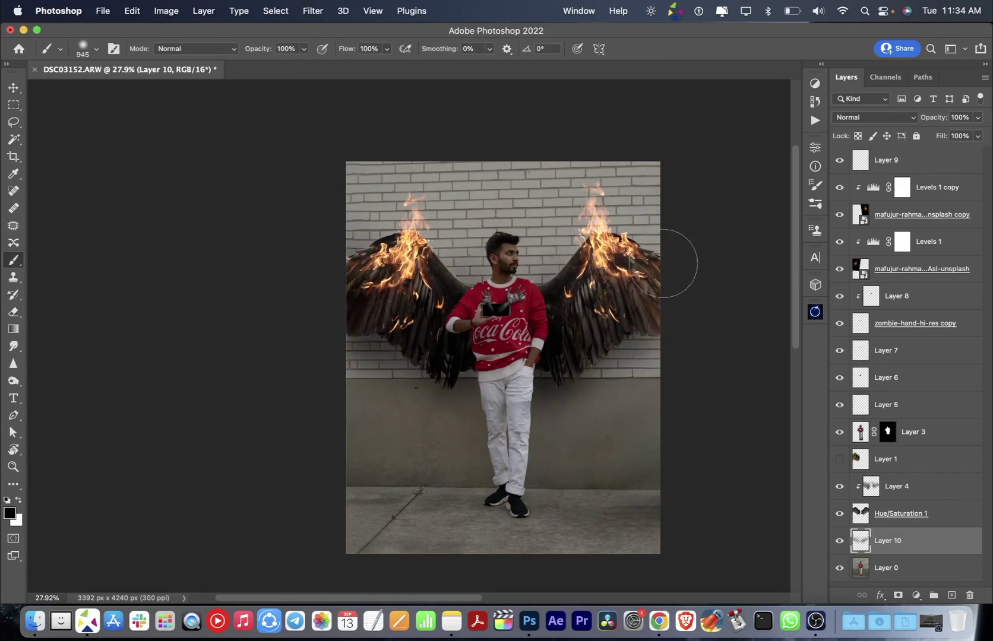
Add Layer 11 clipped to the figure and paint soft 10%-flow shading down the sweater.
{"action": "scroll", "coordinate": [599, 322], "scroll_direction": "up", "scroll_amount": 5}
{"action": "left_click", "coordinate": [885, 432]}
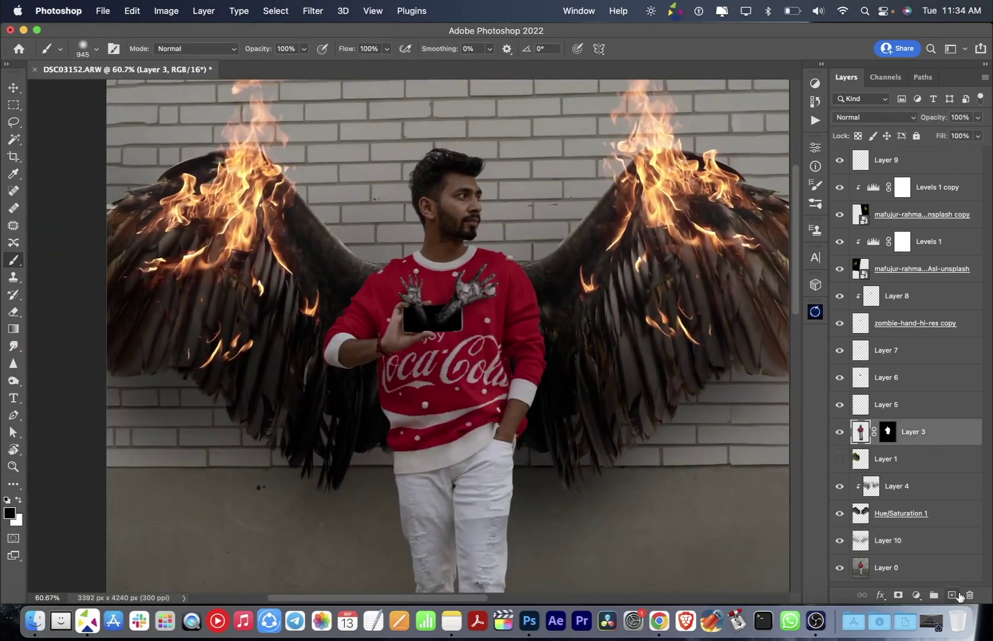
{"action": "key", "text": "ctrl+shift+alt+n"}
{"action": "key", "text": "ctrl+alt+g"}
{"action": "key", "text": "shift+1"}
{"action": "key", "text": "bracketleft"}
{"action": "key", "text": "bracketleft"}
{"action": "key", "text": "bracketleft"}
{"action": "key", "text": "bracketleft"}
{"action": "key", "text": "bracketleft"}
{"action": "key", "text": "bracketleft"}
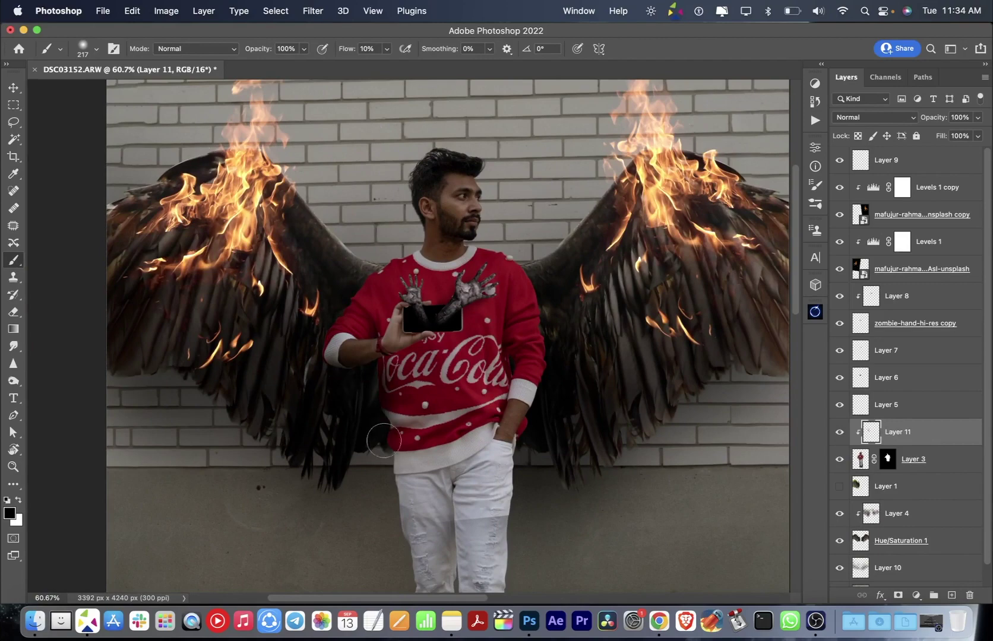
{"action": "left_click_drag", "start_coordinate": [361, 378], "coordinate": [374, 385]}
Move Layer 4 above Layer 1 and toggle Layer 3's visibility to check the wings beneath.
{"action": "key", "text": "z"}
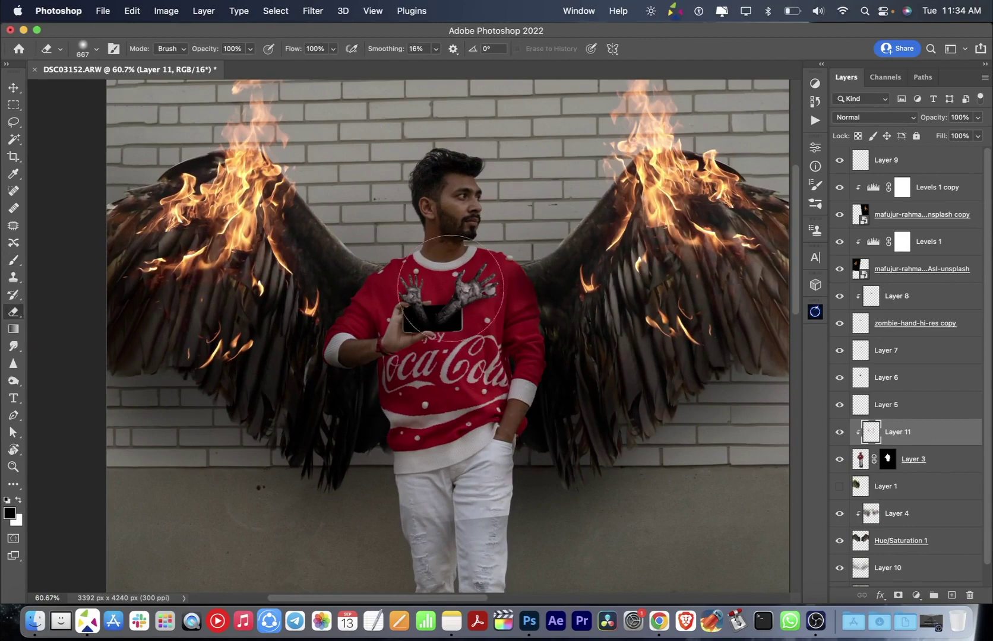
{"action": "left_click", "coordinate": [469, 459], "text": "alt"}
{"action": "key", "text": "e"}
{"action": "left_click", "coordinate": [839, 432]}
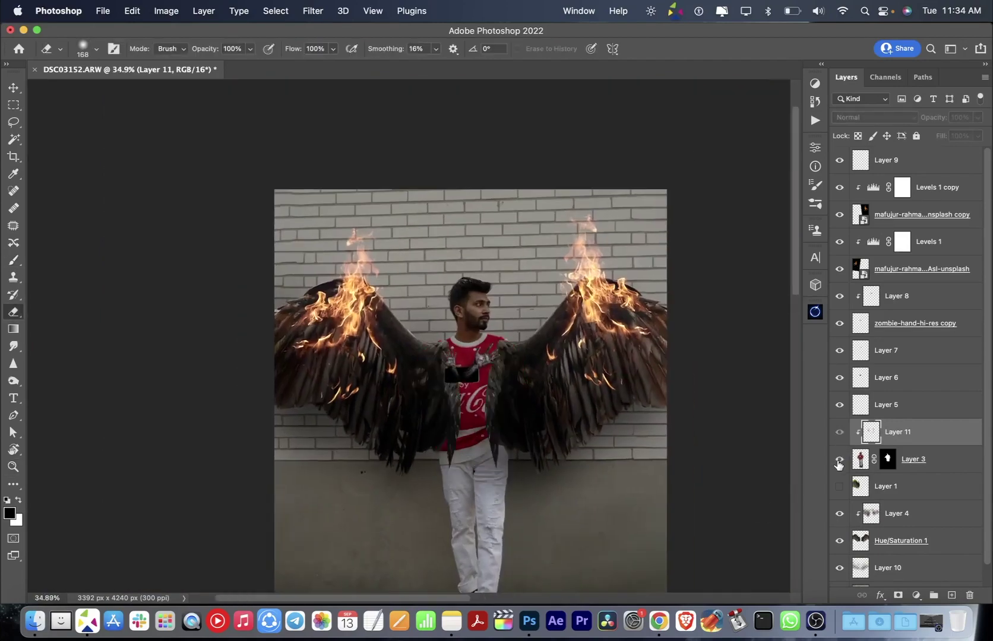
{"action": "left_click_drag", "start_coordinate": [906, 514], "coordinate": [894, 478]}
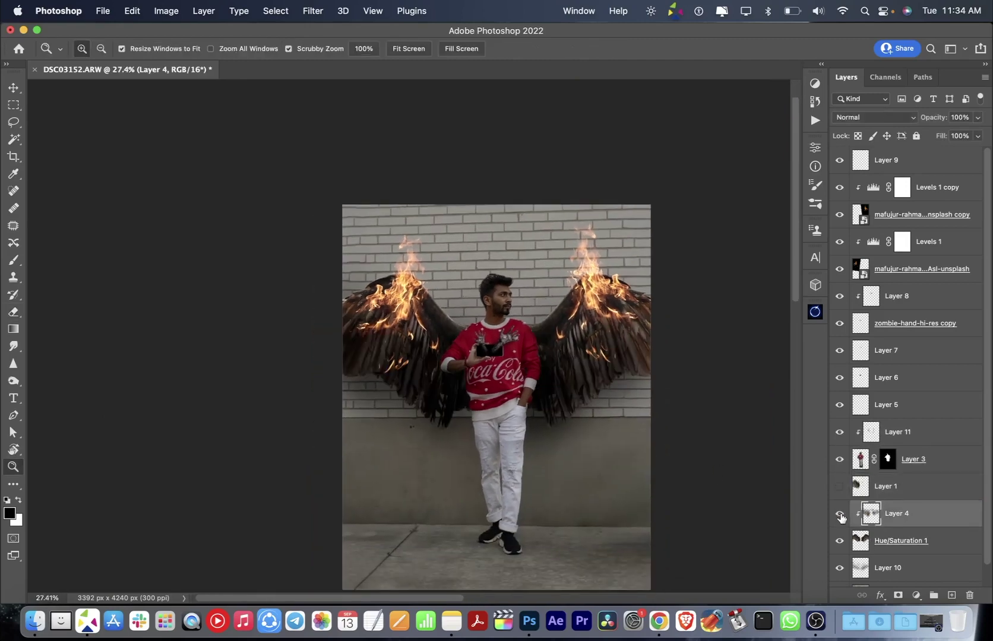
{"action": "scroll", "coordinate": [844, 416], "scroll_direction": "down", "scroll_amount": 1}
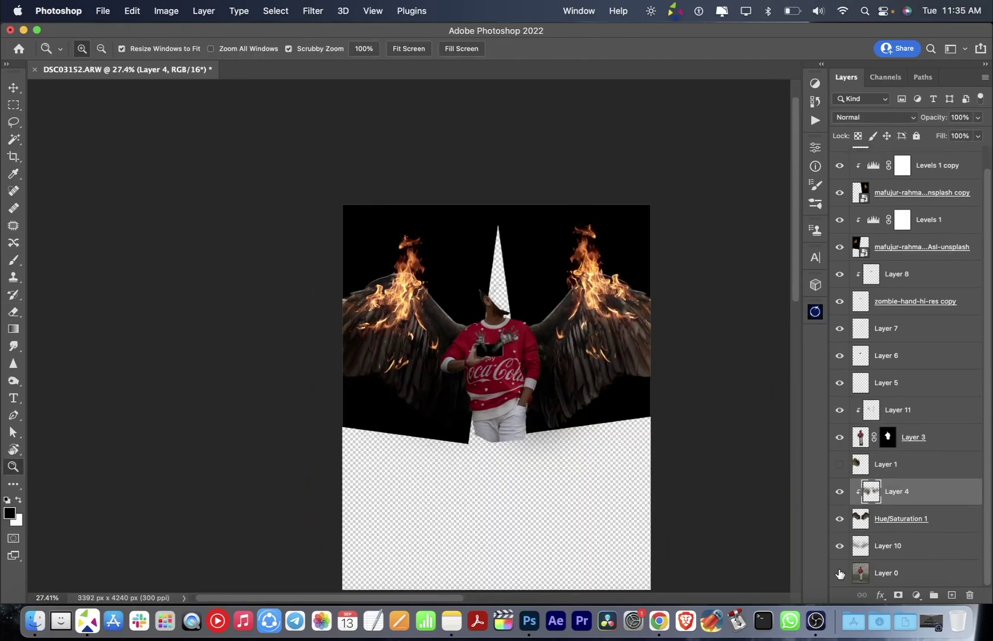
{"action": "left_click", "coordinate": [839, 440]}
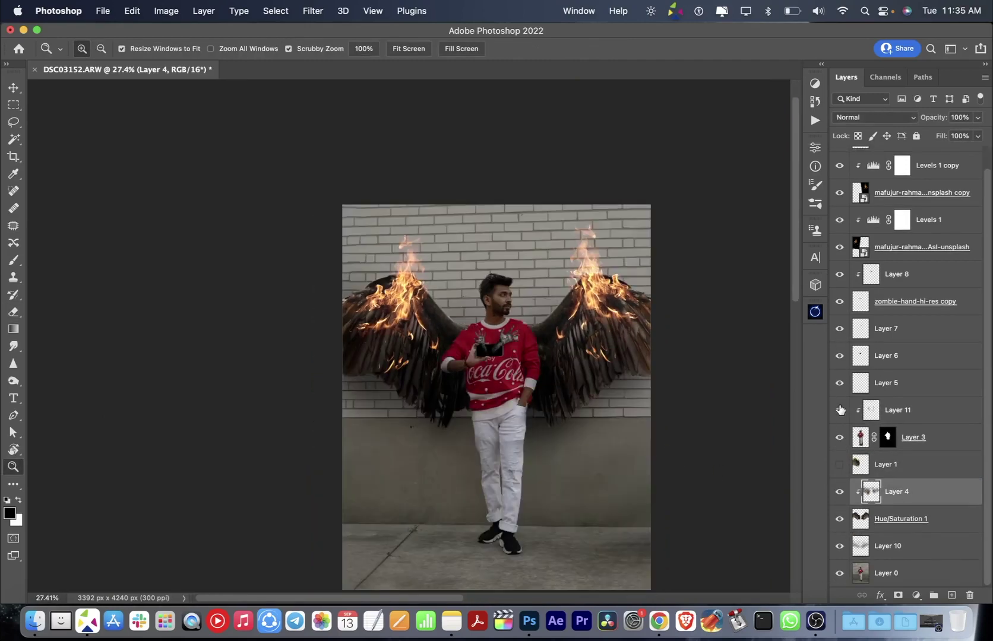
{"action": "left_click", "coordinate": [840, 438]}
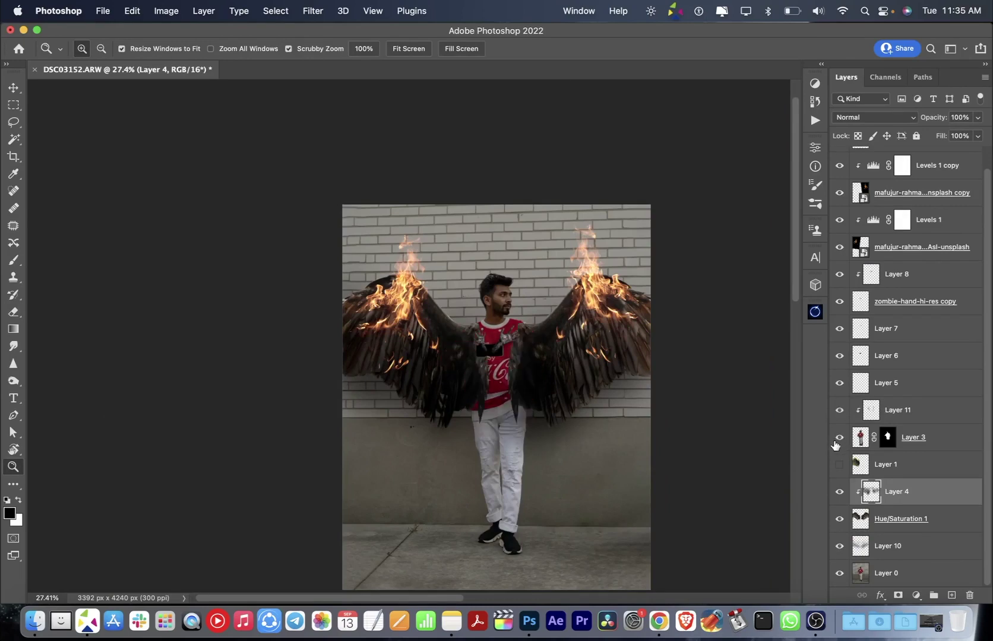
{"action": "left_click", "coordinate": [839, 438]}
Paint white on Layer 3's mask to refine the figure where it meets the wings.
{"action": "left_click", "coordinate": [887, 437]}
{"action": "key", "text": "b"}
{"action": "mouse_move", "coordinate": [535, 415]}
{"action": "left_mouse_down"}
{"action": "mouse_move", "coordinate": [576, 416]}
{"action": "mouse_move", "coordinate": [493, 404]}
{"action": "left_mouse_up"}
{"action": "key", "text": "x"}
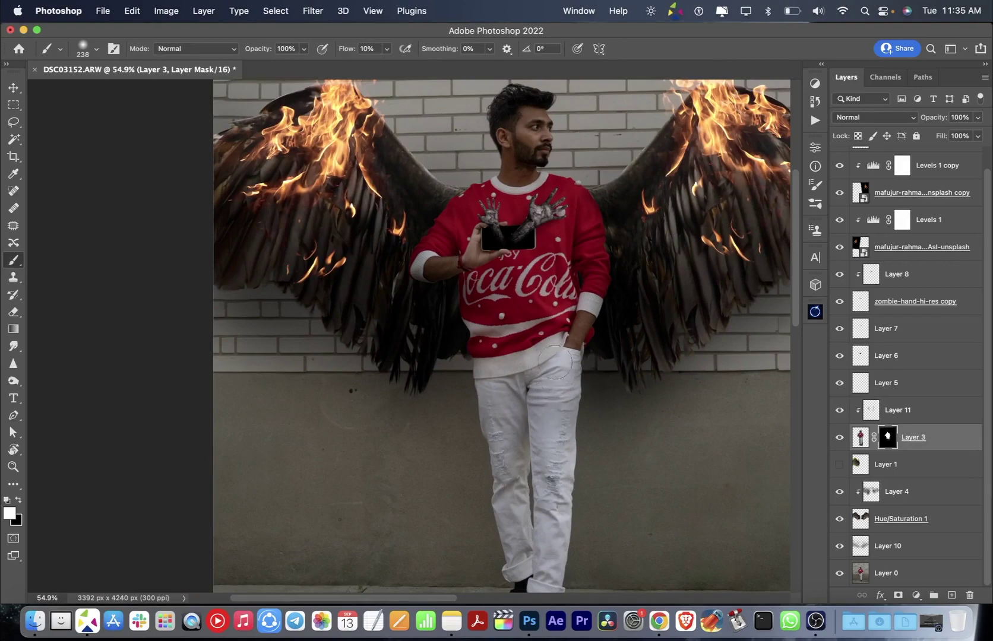
{"action": "left_click_drag", "start_coordinate": [563, 419], "coordinate": [637, 346]}
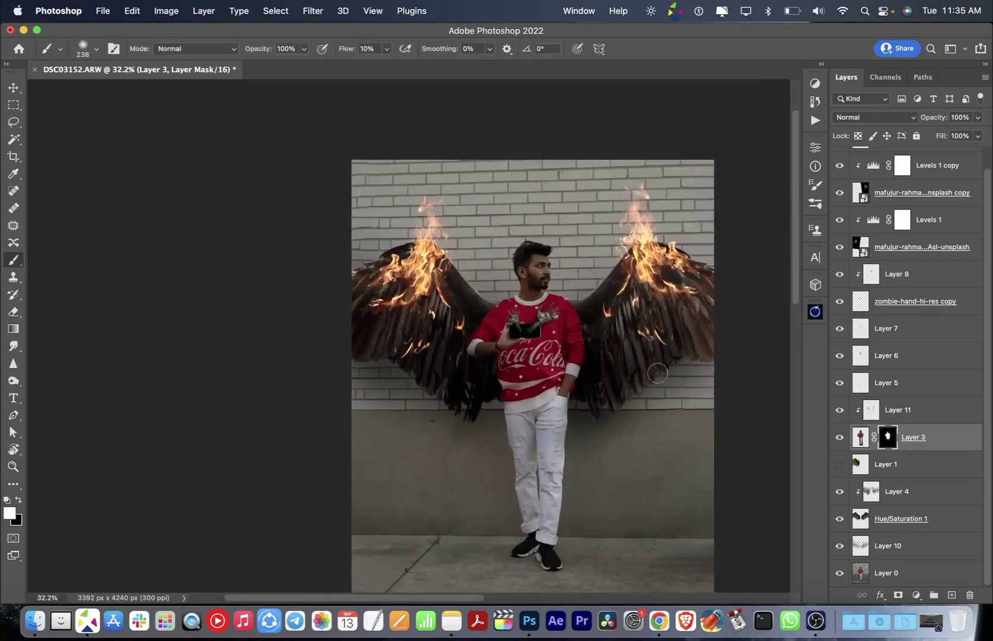
Add an empty Layer 12 at the top and place the sparks image.
{"action": "key", "text": "ctrl+shift+alt+n"}
{"action": "key", "text": "ctrl+shift+p"}
{"action": "double_click", "coordinate": [434, 204]}
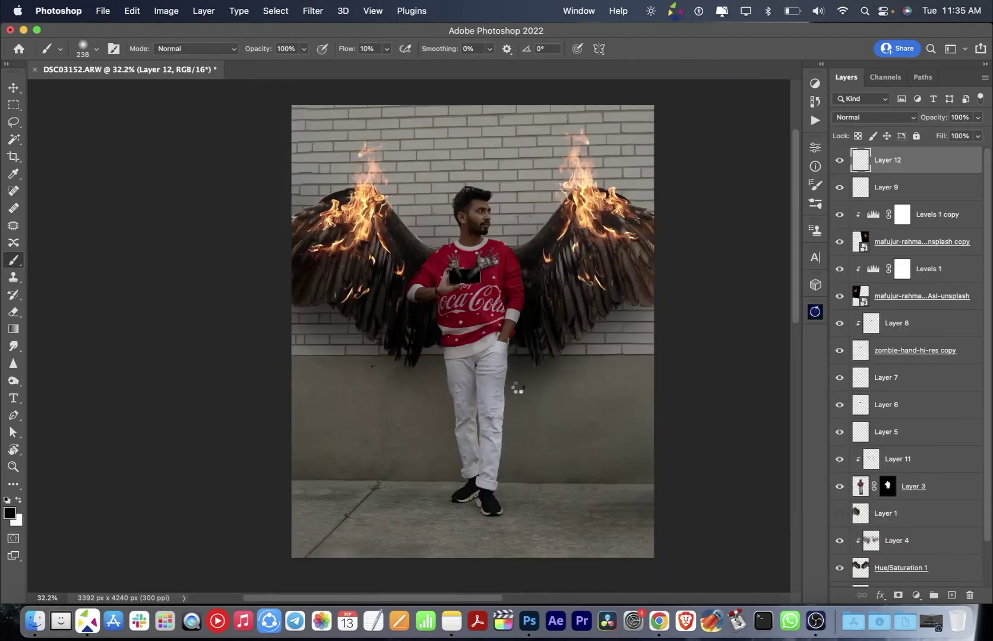
Blend the sparks image in Screen mode and stamp all visible layers into a merged layer.
{"action": "key", "text": "Return"}
{"action": "left_click", "coordinate": [874, 117]}
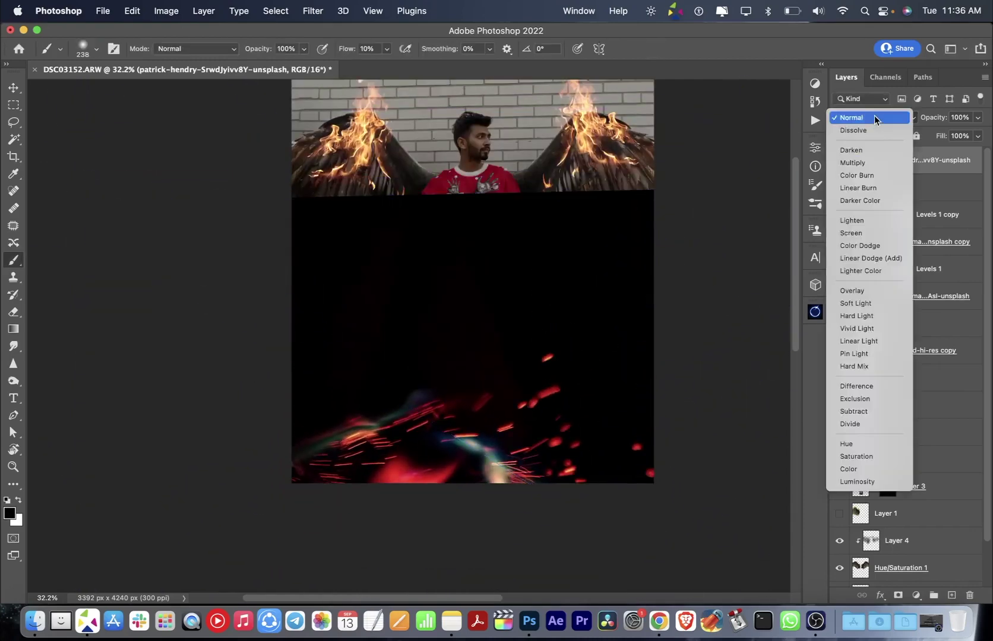
{"action": "left_click", "coordinate": [843, 226]}
{"action": "key", "text": "ctrl+shift+alt+e"}
Grade the merged layer in Camera Raw: golden pharoah preset, reds saturation -17, luminance +19, vignette -30.
{"action": "key", "text": "ctrl+shift+a"}
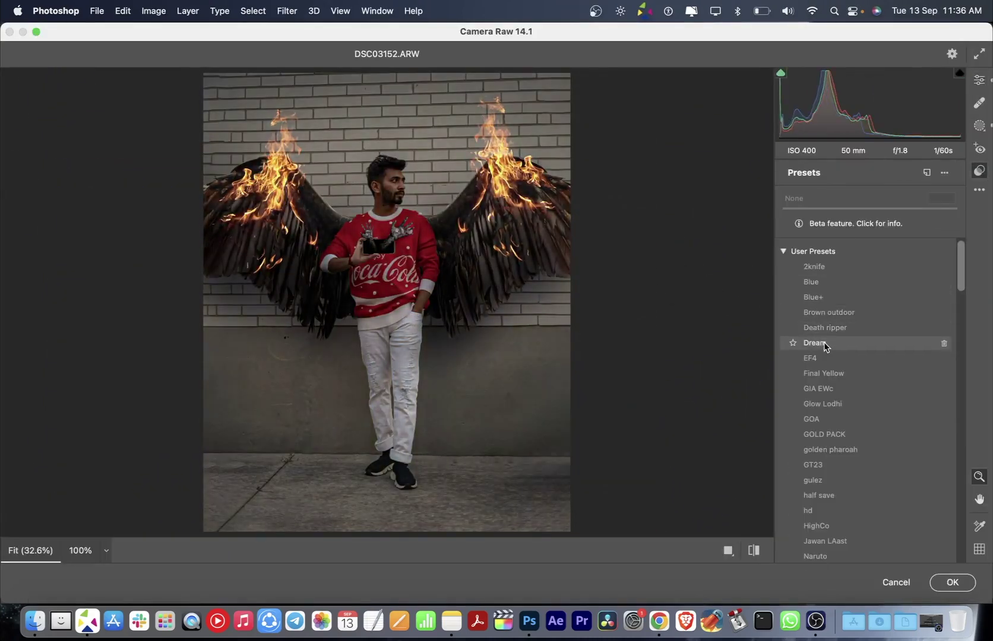
{"action": "scroll", "coordinate": [825, 373], "scroll_direction": "down", "scroll_amount": 2}
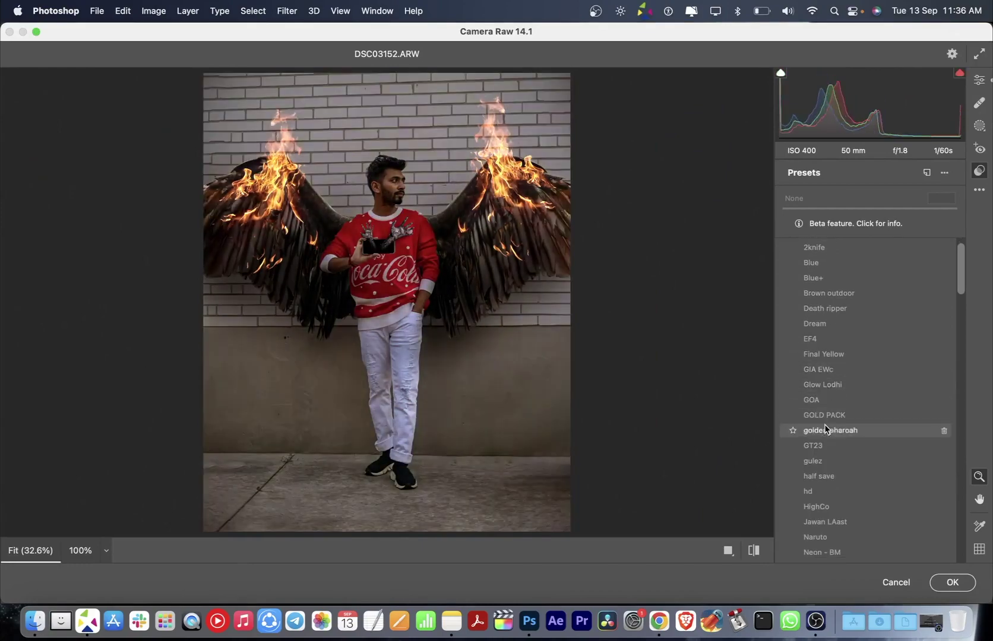
{"action": "left_click", "coordinate": [830, 420]}
{"action": "left_click", "coordinate": [979, 79]}
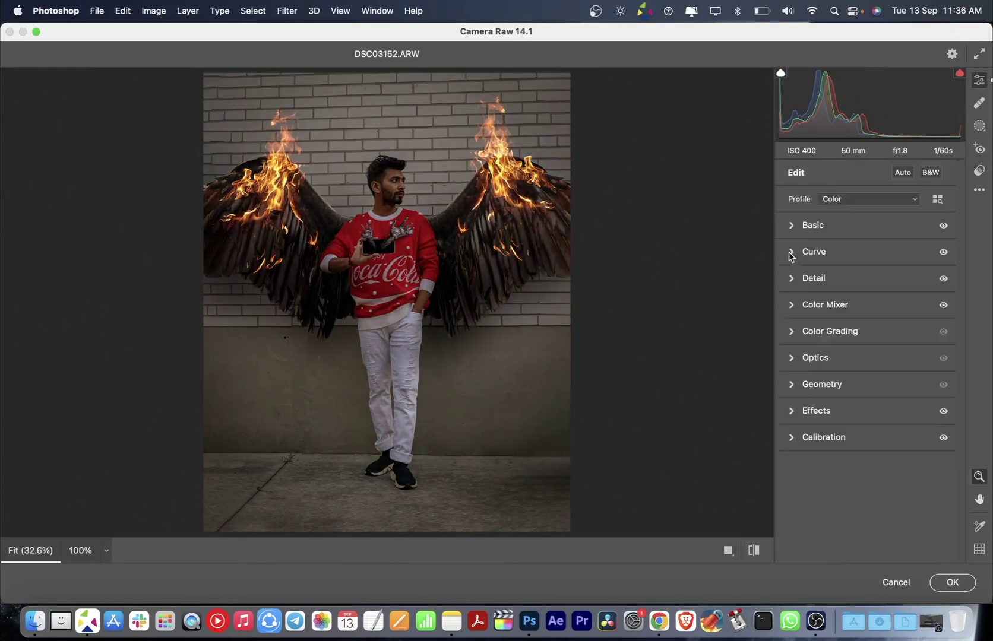
{"action": "left_click", "coordinate": [825, 304]}
{"action": "mouse_move", "coordinate": [874, 380]}
{"action": "left_mouse_down"}
{"action": "mouse_move", "coordinate": [852, 382]}
{"action": "mouse_move", "coordinate": [882, 389]}
{"action": "mouse_move", "coordinate": [895, 418]}
{"action": "mouse_move", "coordinate": [840, 412]}
{"action": "left_mouse_up"}
{"action": "left_click", "coordinate": [881, 346]}
{"action": "left_click", "coordinate": [793, 305]}
{"action": "left_click", "coordinate": [814, 409]}
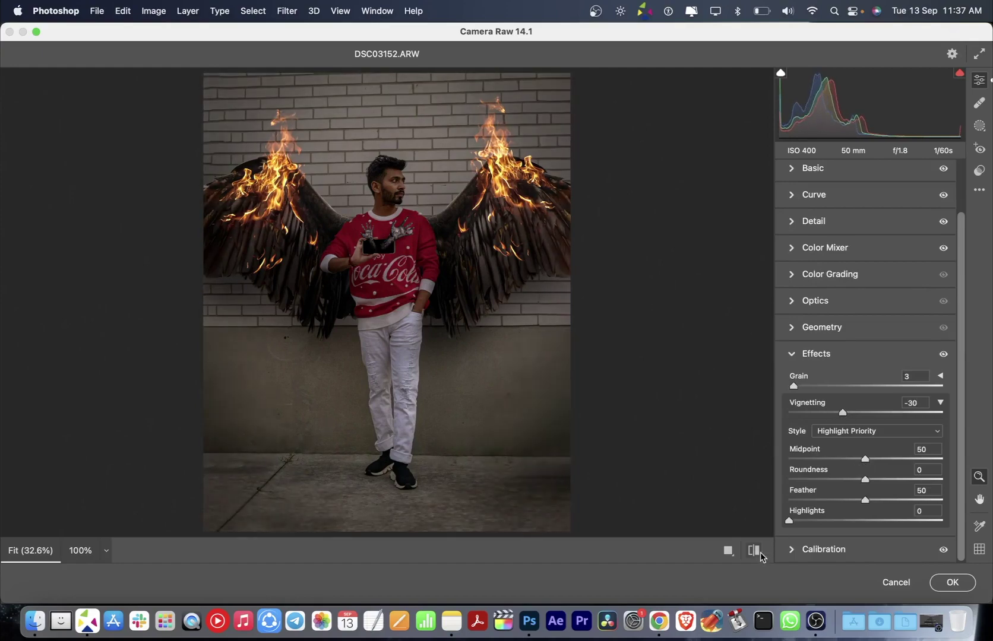
{"action": "left_click", "coordinate": [934, 585]}
Reapply Camera Raw to cool the temperature to -3 with tint +6.
{"action": "key", "text": "super+shift+a"}
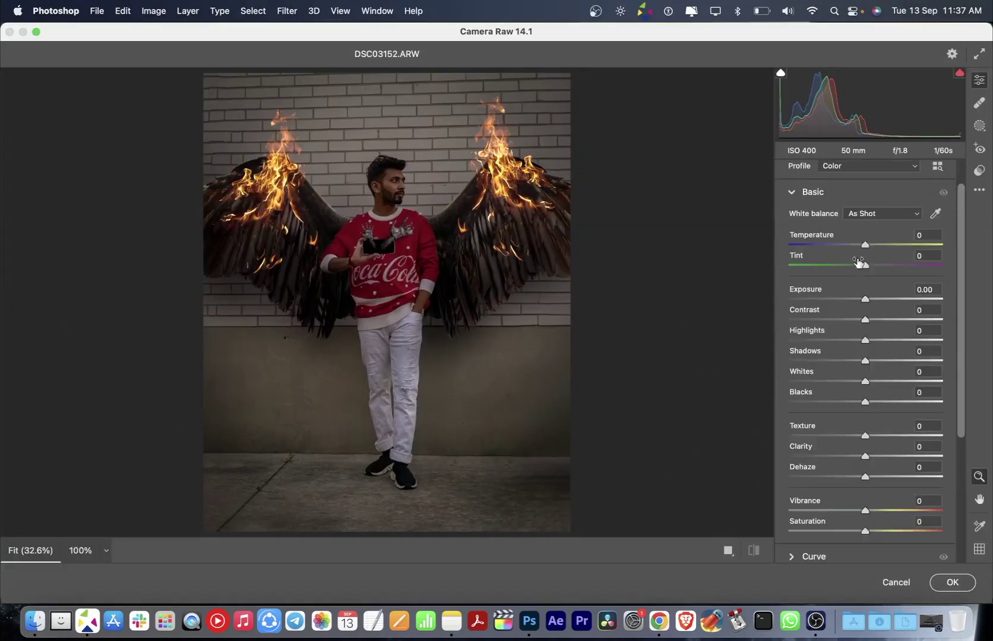
{"action": "left_click_drag", "start_coordinate": [866, 244], "coordinate": [852, 245]}
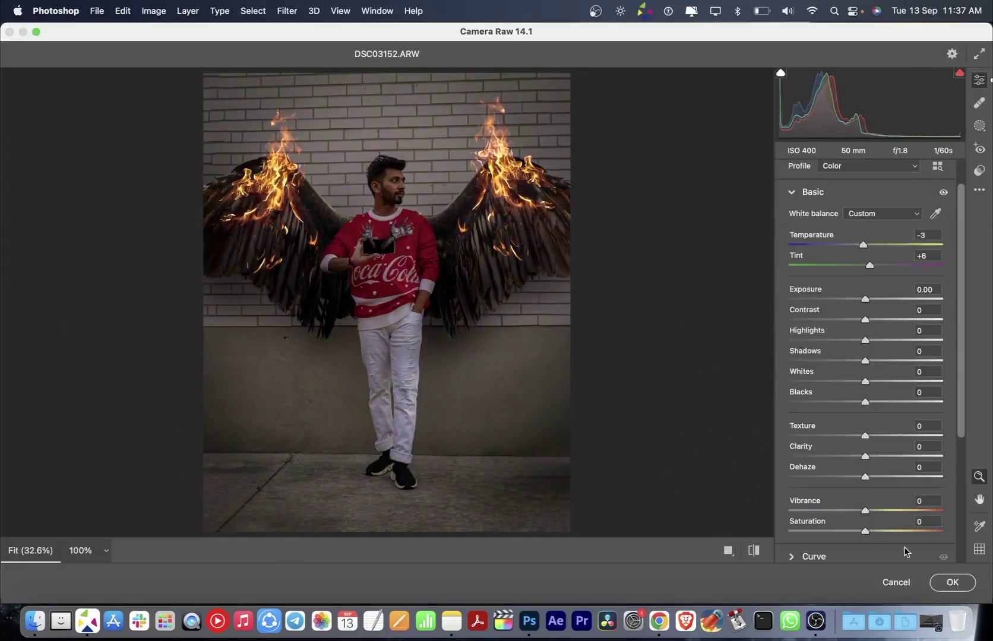
{"action": "left_click", "coordinate": [952, 582]}
{"action": "left_click", "coordinate": [815, 311]}
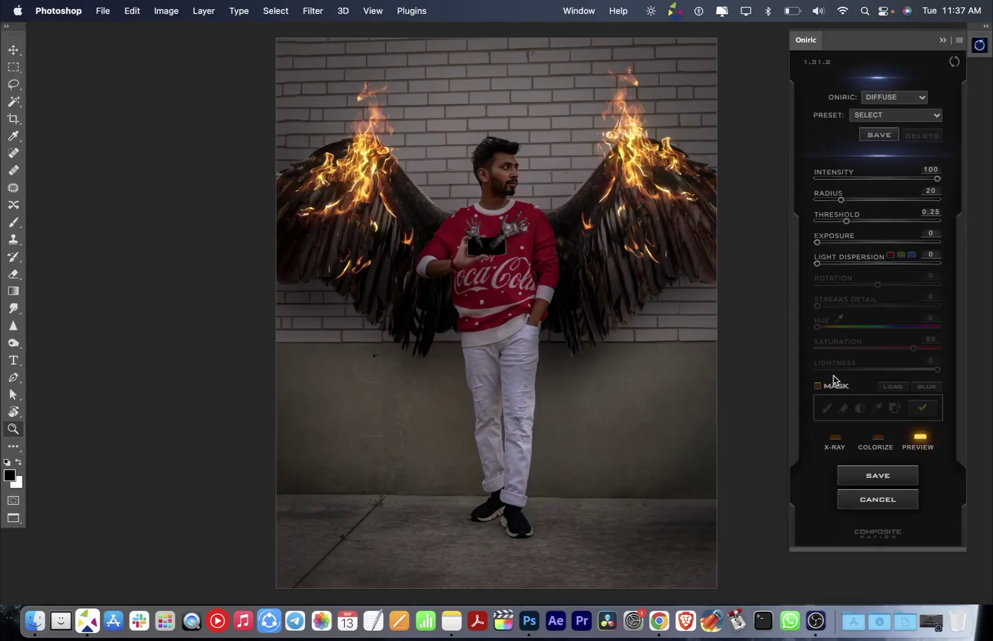
Generate an Oniric glow at threshold 0.71, masked over both wings, and apply it.
{"action": "left_click_drag", "start_coordinate": [847, 221], "coordinate": [903, 222]}
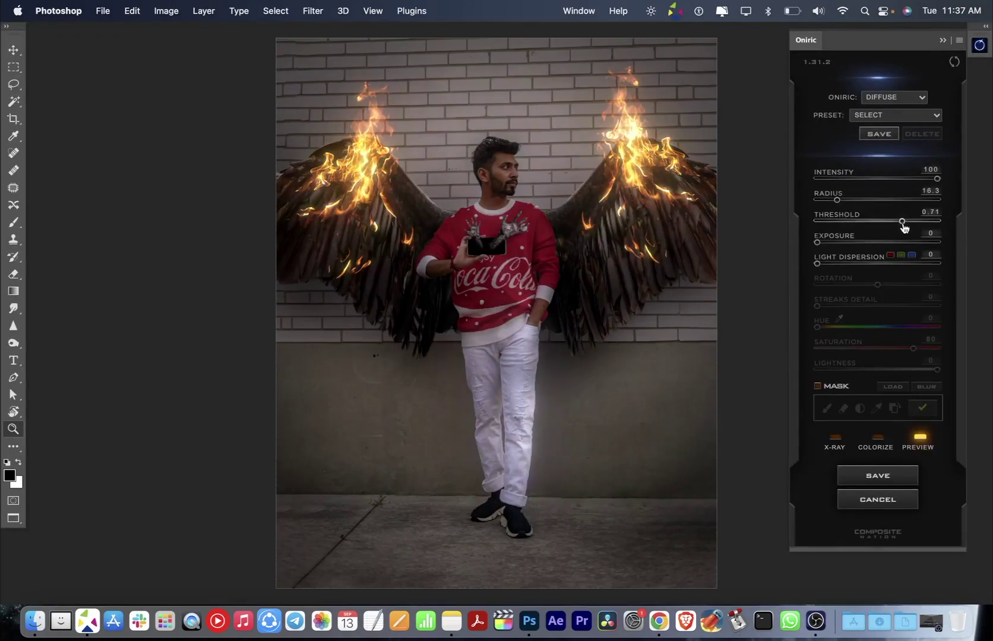
{"action": "left_click", "coordinate": [827, 408]}
{"action": "mouse_move", "coordinate": [629, 83]}
{"action": "left_mouse_down"}
{"action": "mouse_move", "coordinate": [647, 196]}
{"action": "mouse_move", "coordinate": [653, 131]}
{"action": "left_mouse_up"}
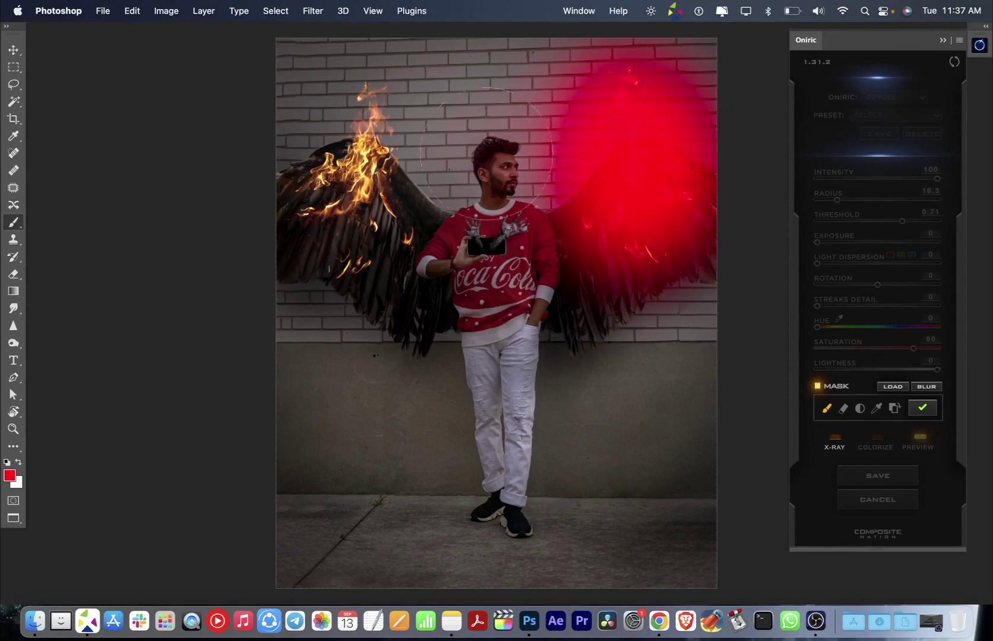
{"action": "left_click_drag", "start_coordinate": [356, 95], "coordinate": [399, 236]}
{"action": "left_click", "coordinate": [922, 407]}
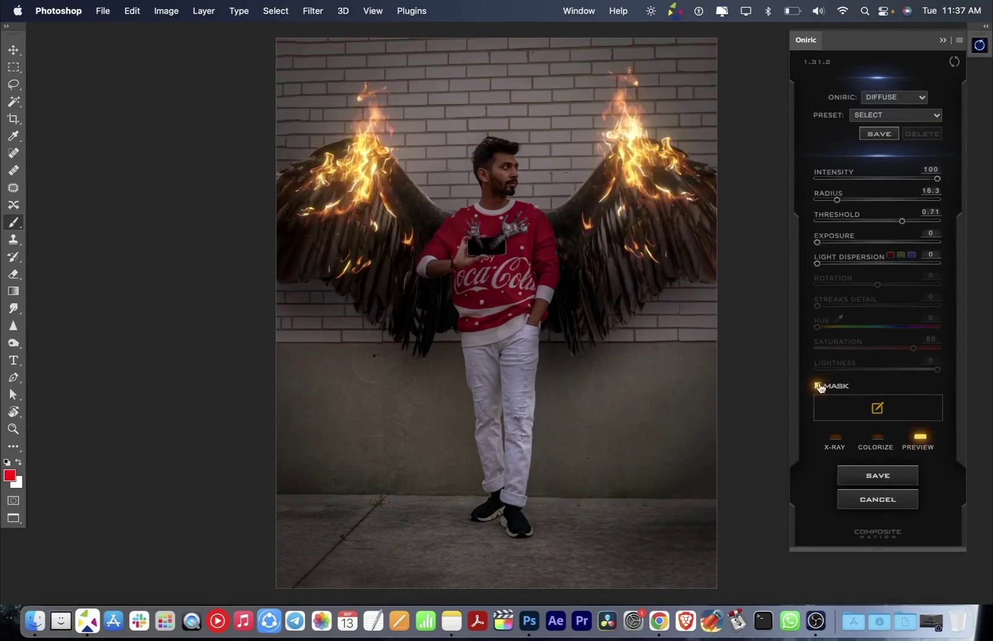
{"action": "left_click", "coordinate": [918, 439]}
{"action": "left_click", "coordinate": [877, 476]}
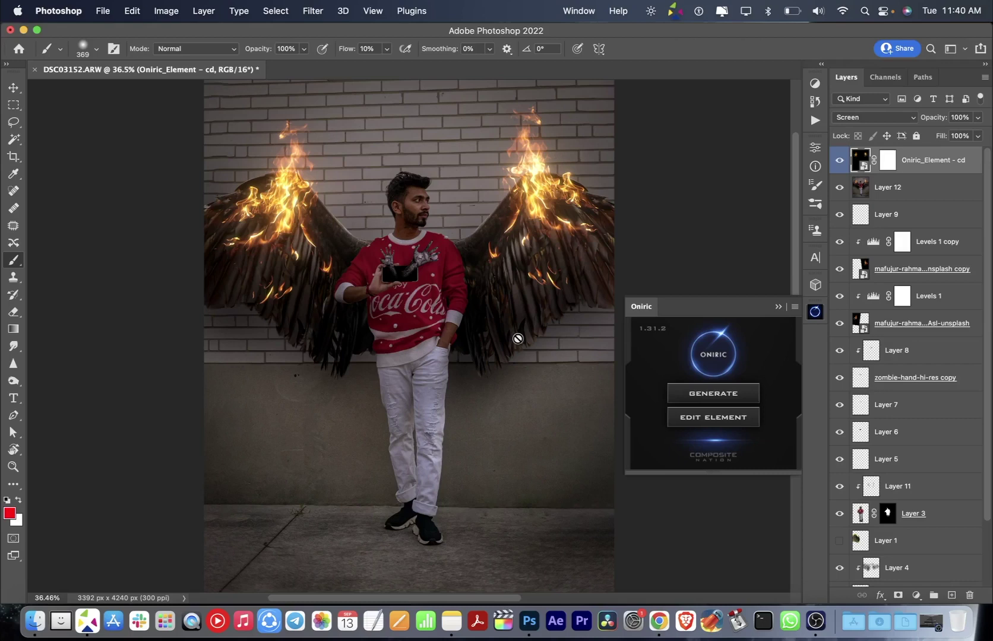
{"action": "scroll", "coordinate": [518, 339], "scroll_direction": "down", "scroll_amount": 3}
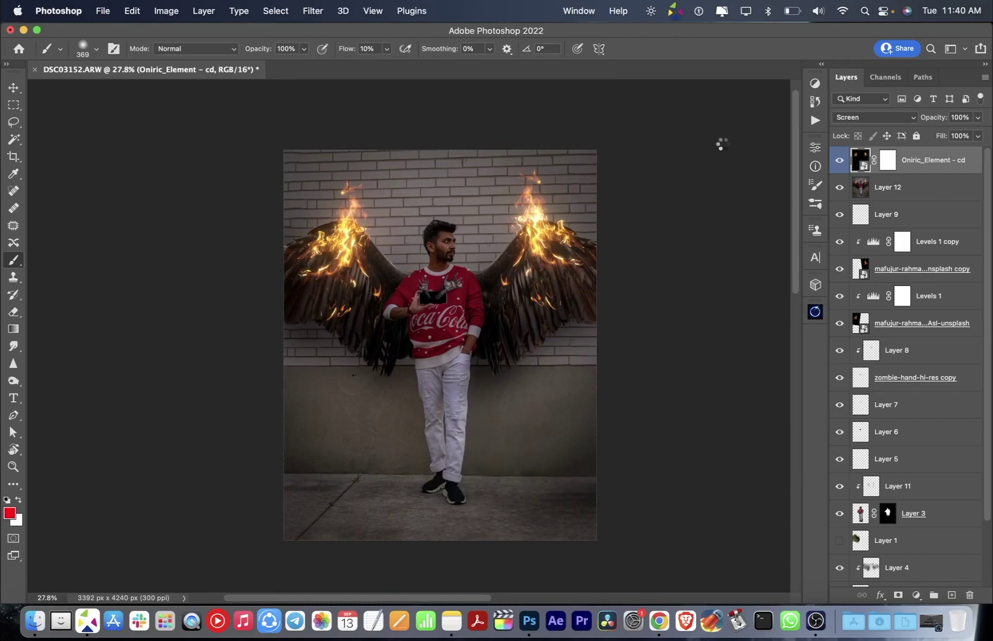
Stamp the visible layers into Layer 13 and scale it up slightly from the top-left corner.
{"action": "key", "text": "ctrl+shift+alt+e"}
{"action": "key", "text": "v"}
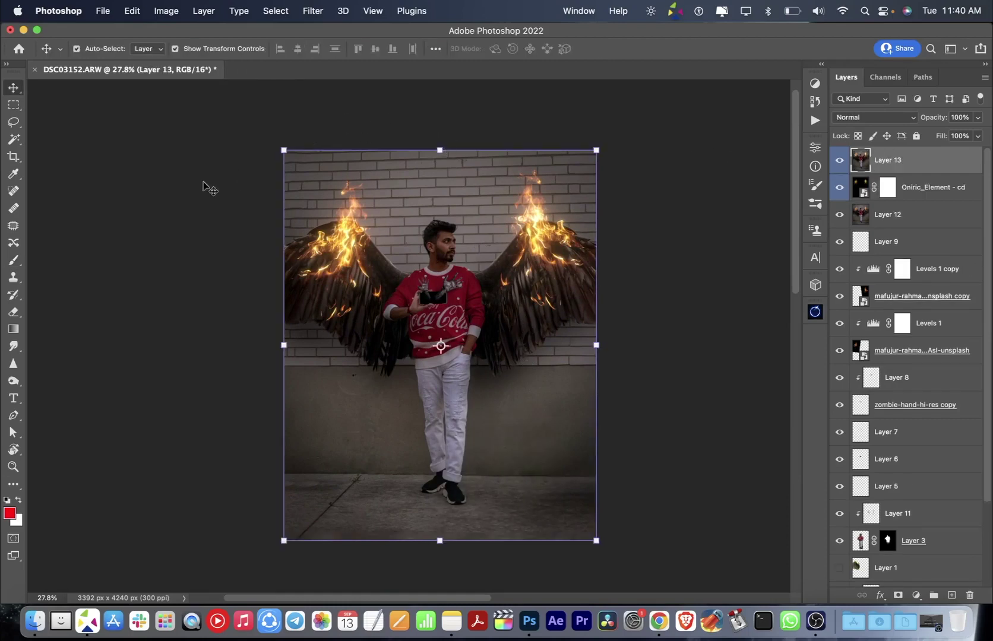
{"action": "left_click", "coordinate": [284, 151]}
{"action": "left_click_drag", "start_coordinate": [284, 151], "coordinate": [280, 144]}
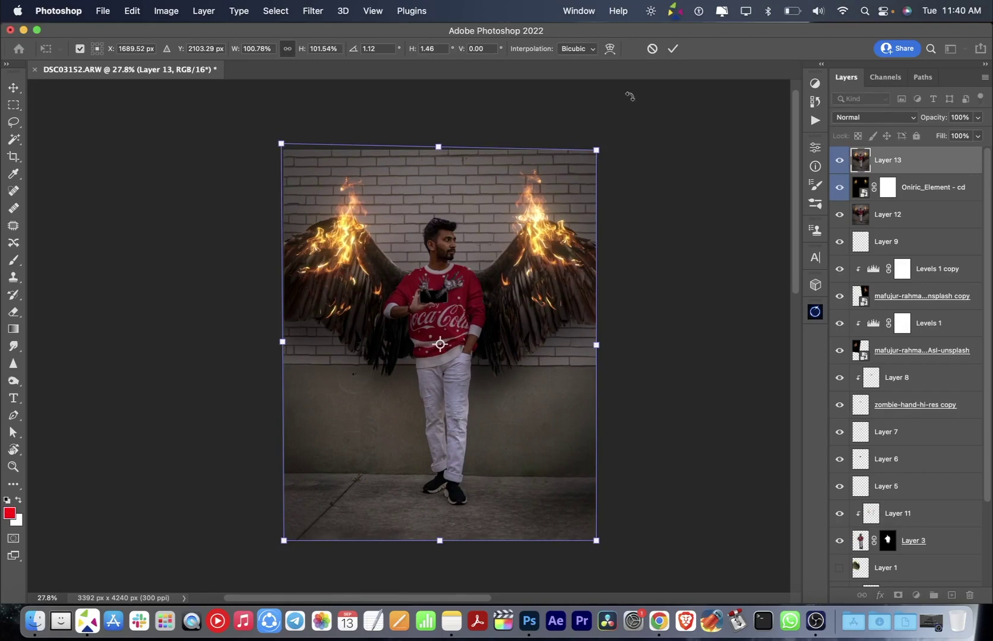
{"action": "left_click", "coordinate": [673, 49]}
{"action": "key", "text": "z"}
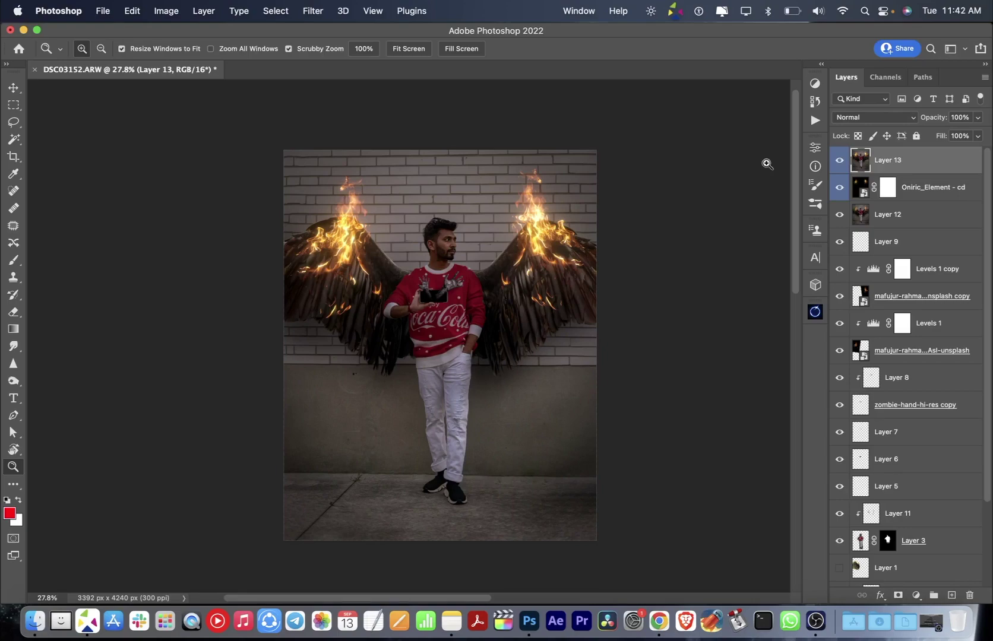
{"action": "left_click_drag", "start_coordinate": [447, 269], "coordinate": [474, 195]}
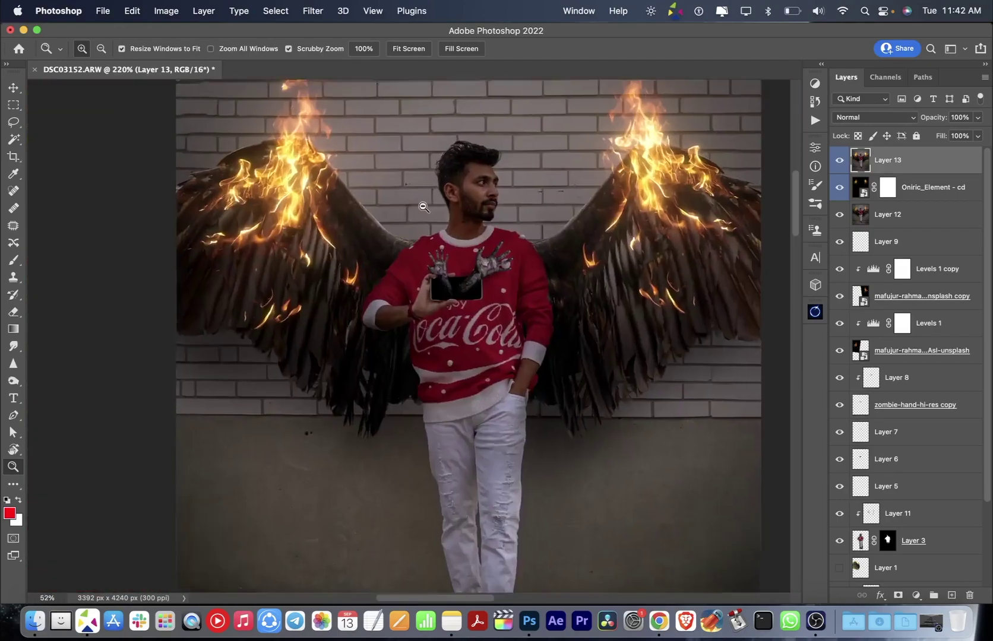
{"action": "key", "text": "s"}
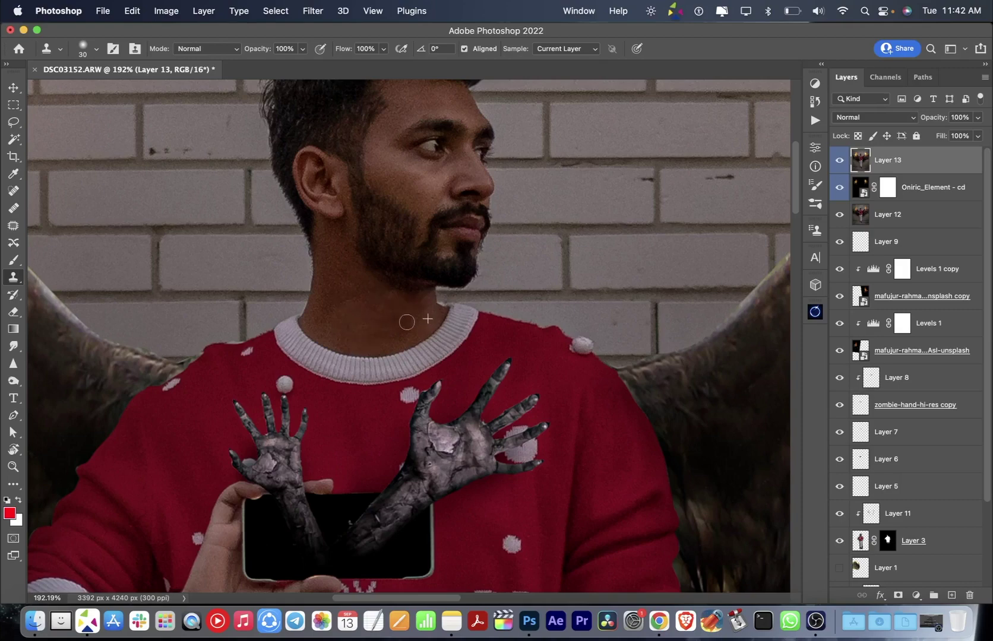
{"action": "scroll", "coordinate": [424, 325], "scroll_direction": "down", "scroll_amount": 5}
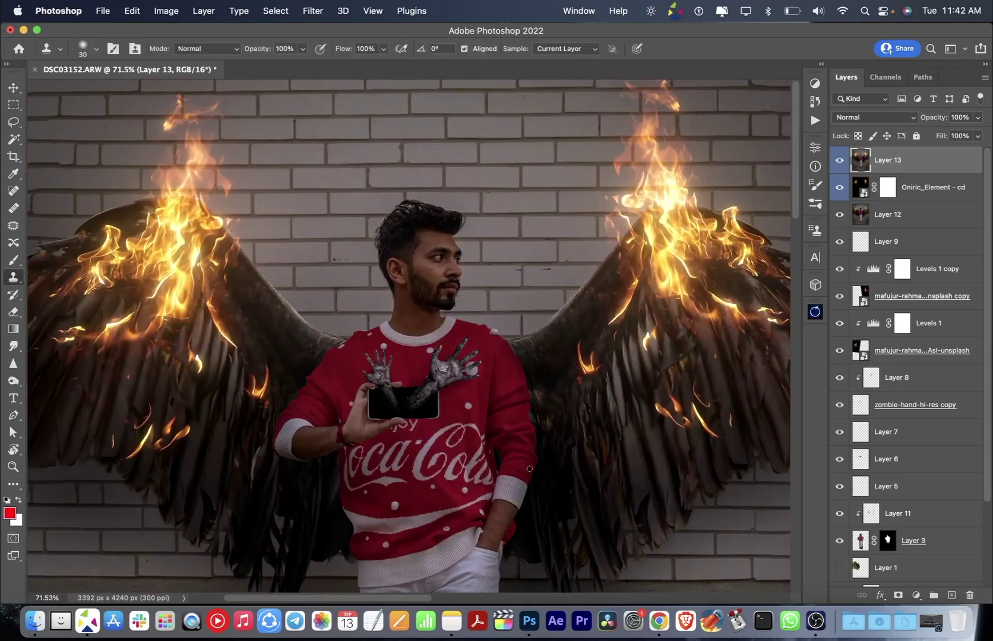
{"action": "scroll", "coordinate": [417, 281], "scroll_direction": "up", "scroll_amount": 5}
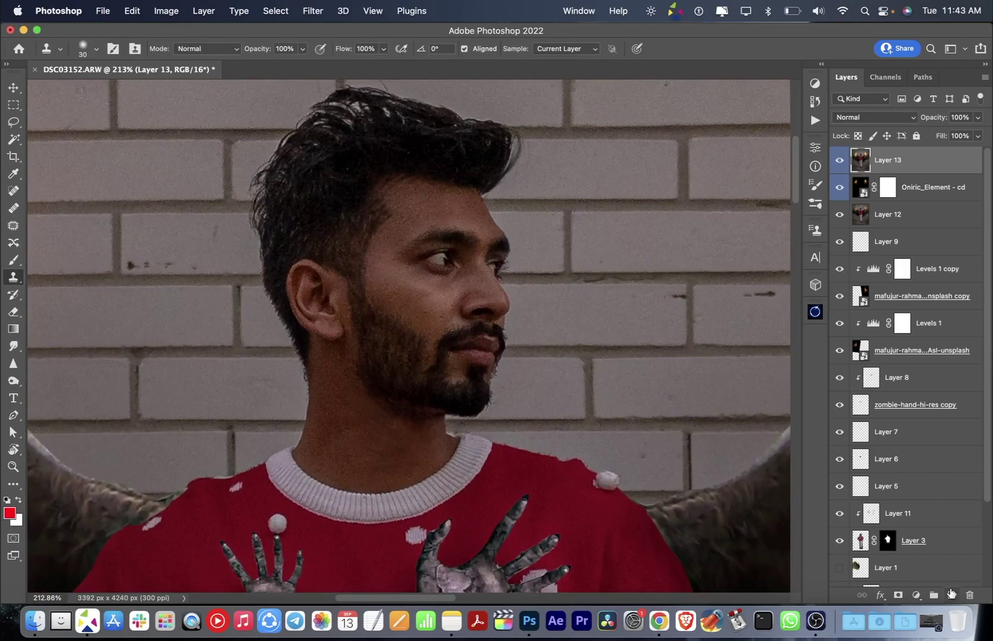
Raise a Curves 1 adjustment, invert its mask to black, and paint light onto the forehead, cheeks and chin.
{"action": "left_click_drag", "start_coordinate": [713, 255], "coordinate": [707, 220]}
{"action": "key", "text": "ctrl+i"}
{"action": "key", "text": "b"}
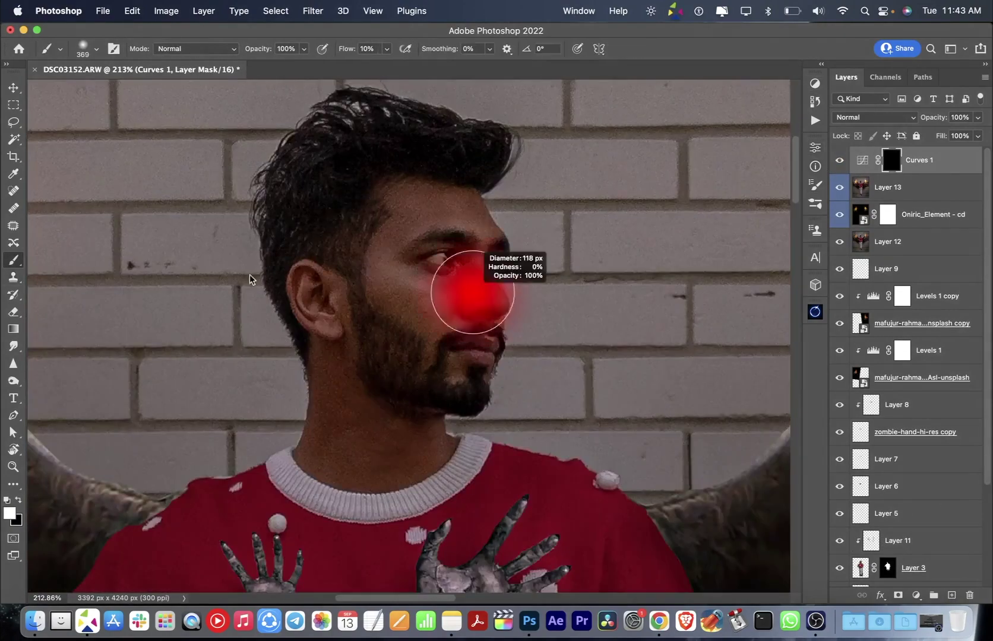
{"action": "scroll", "coordinate": [428, 289], "scroll_direction": "up", "scroll_amount": 2}
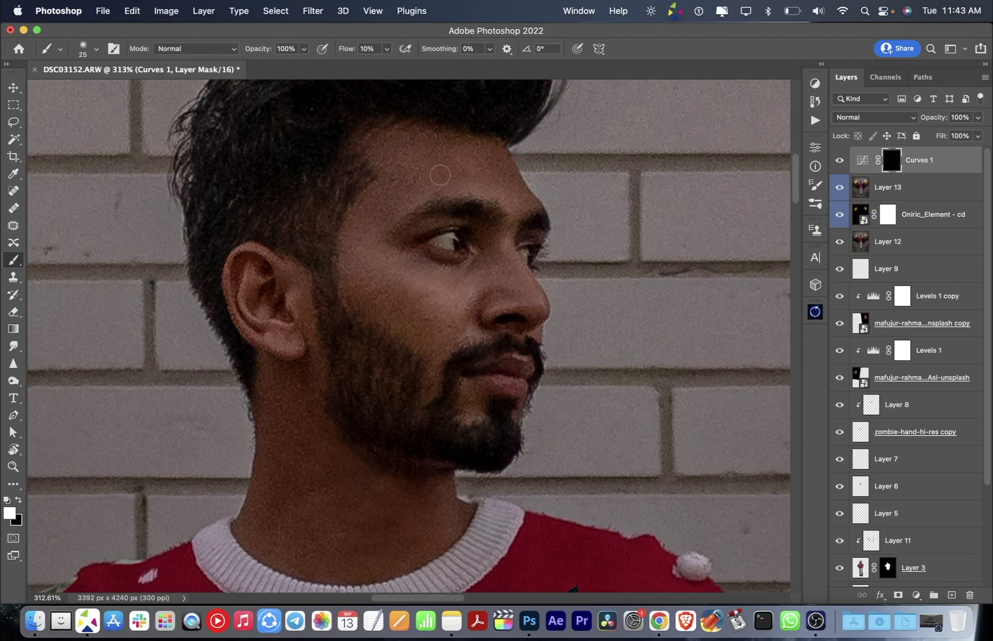
{"action": "key", "text": "bracketright"}
{"action": "key", "text": "bracketright"}
{"action": "key", "text": "bracketright"}
{"action": "key", "text": "bracketleft"}
{"action": "key", "text": "bracketleft"}
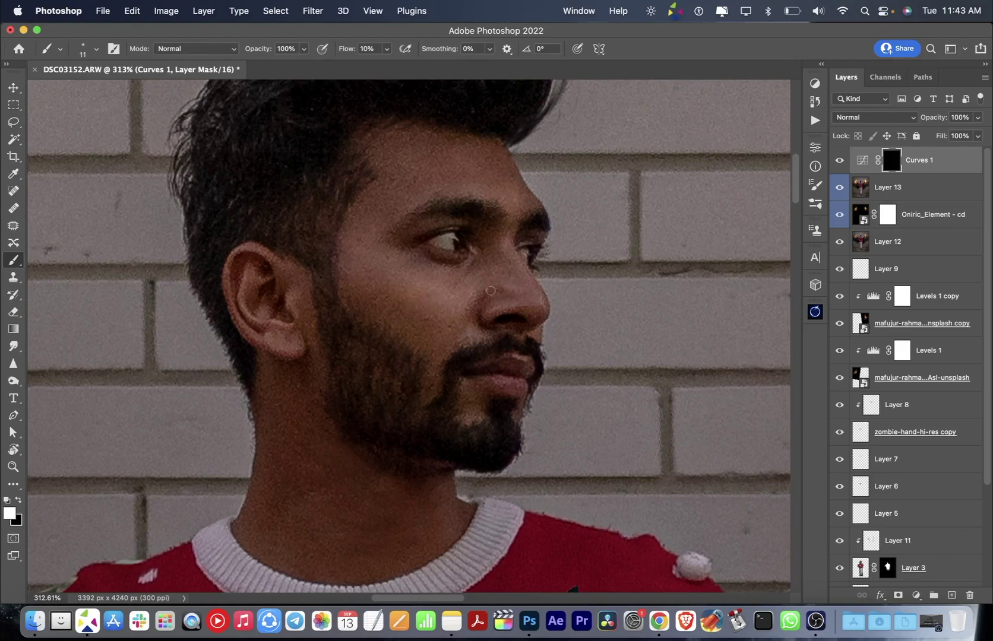
{"action": "key", "text": "bracketright"}
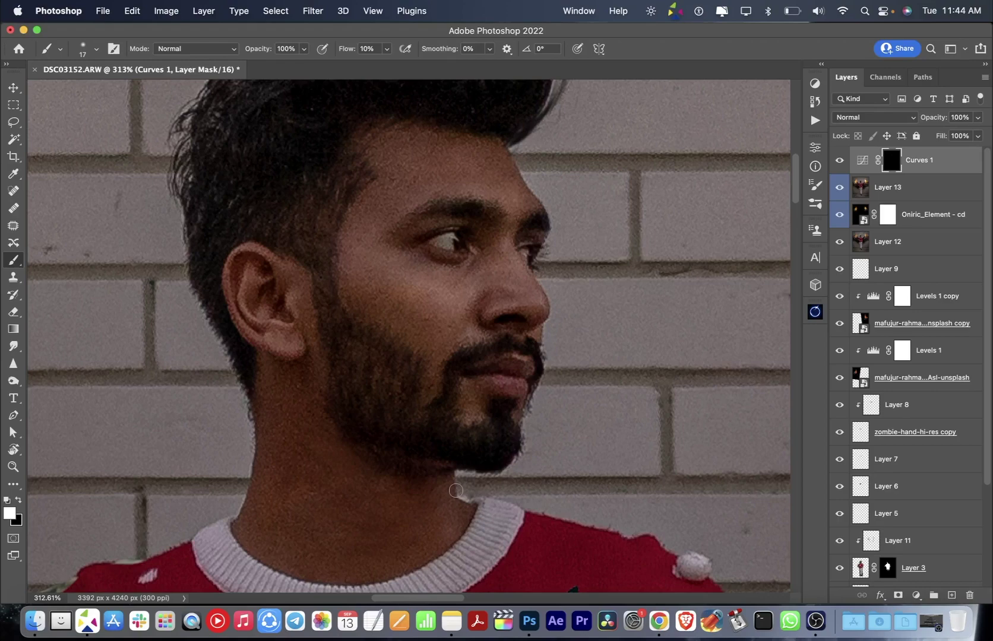
Refine the Curves 1 face mask with a smaller brush, then zoom in on the fiery wings.
{"action": "key", "text": "z"}
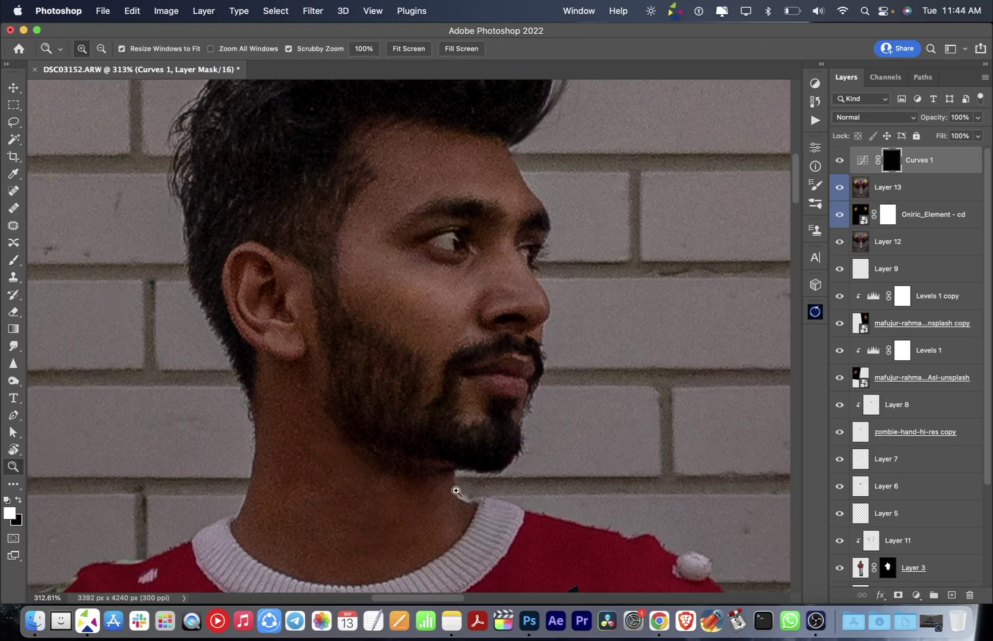
{"action": "left_click_drag", "start_coordinate": [433, 422], "coordinate": [350, 408]}
{"action": "key", "text": "b"}
{"action": "key", "text": "bracketleft"}
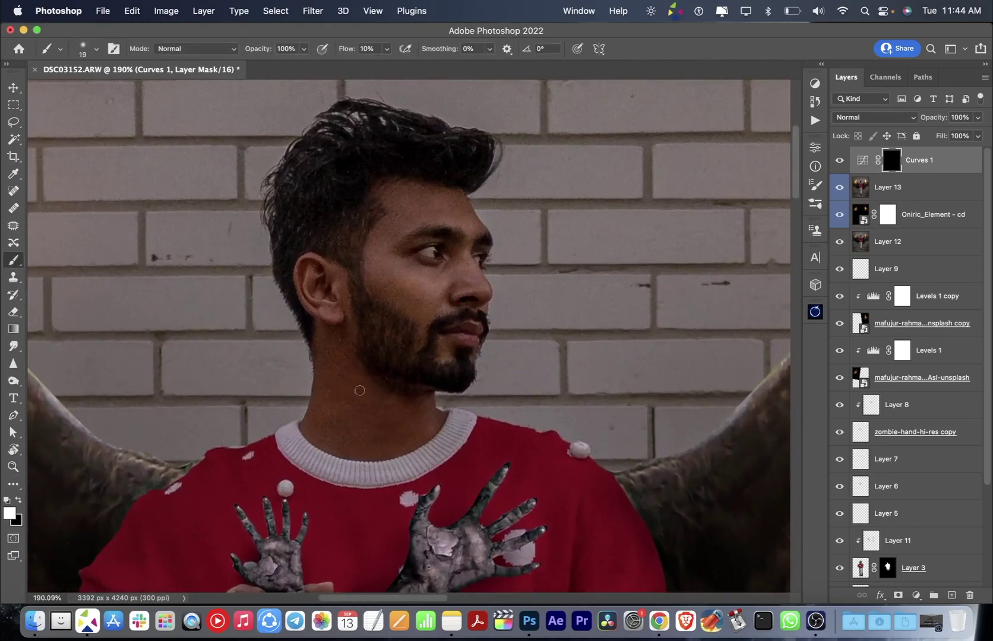
{"action": "key", "text": "z"}
{"action": "key", "text": "cmd+0"}
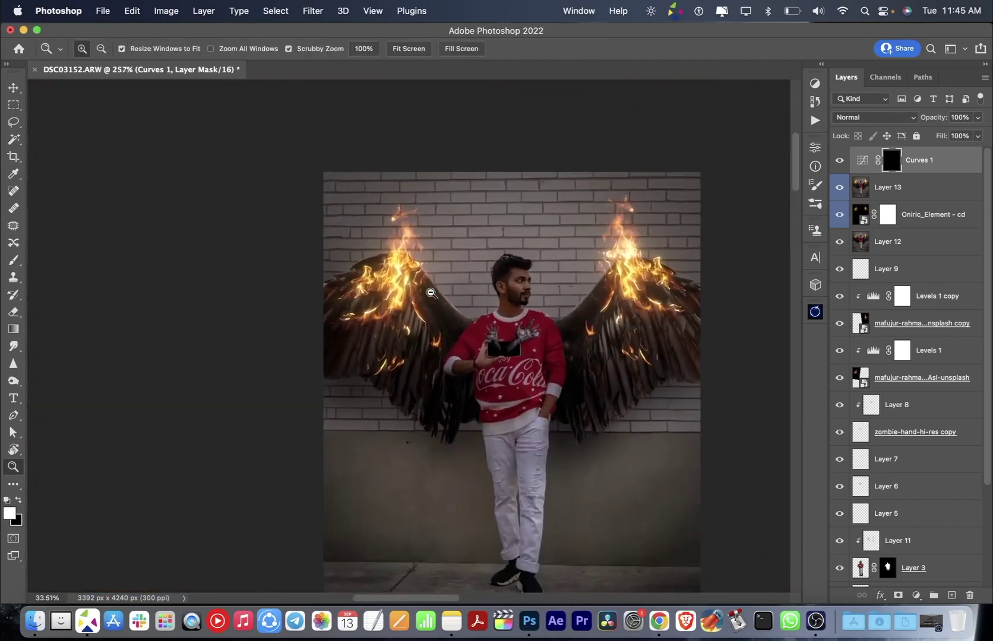
{"action": "left_click_drag", "start_coordinate": [475, 285], "coordinate": [687, 293]}
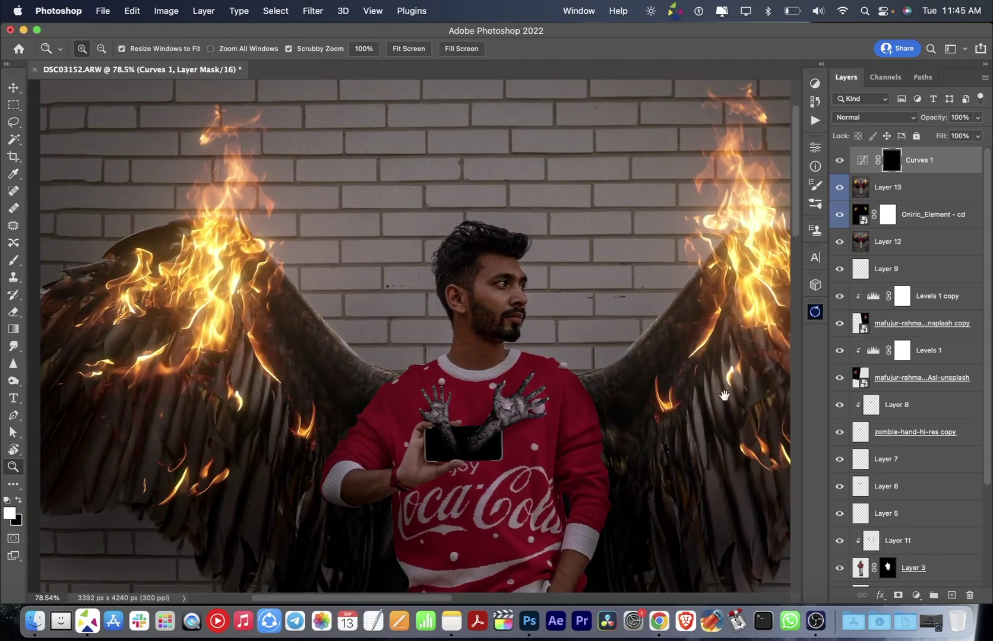
{"action": "key", "text": "alt+shift+super+n"}
{"action": "key", "text": "b"}
{"action": "left_click", "coordinate": [177, 322], "text": "alt"}
{"action": "left_click", "coordinate": [10, 514]}
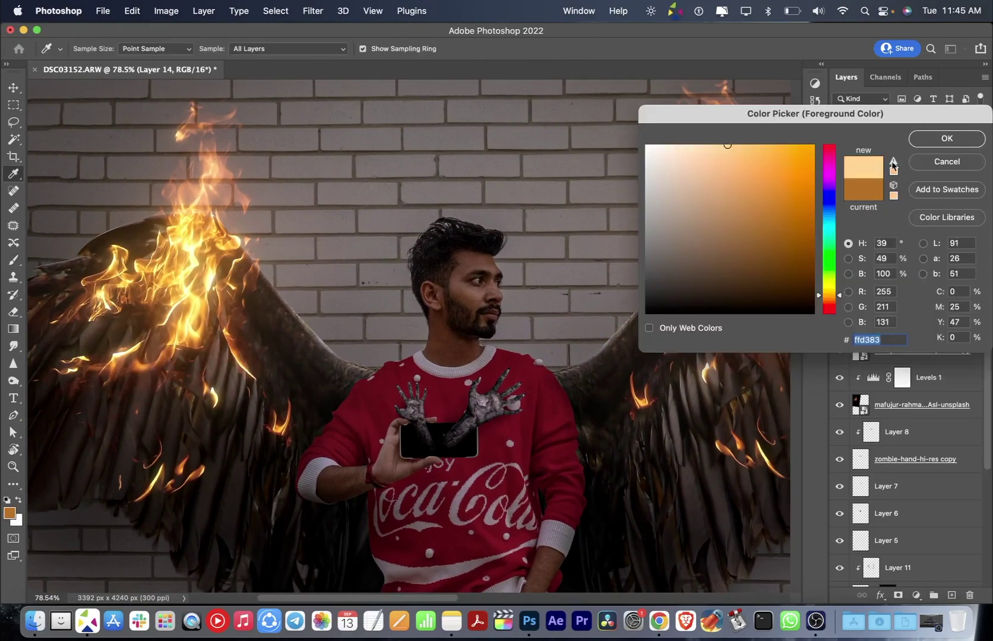
{"action": "key", "text": "Return"}
{"action": "left_click", "coordinate": [344, 433], "text": "super"}
{"action": "key", "text": "bracketleft"}
{"action": "key", "text": "bracketleft"}
{"action": "key", "text": "bracketleft"}
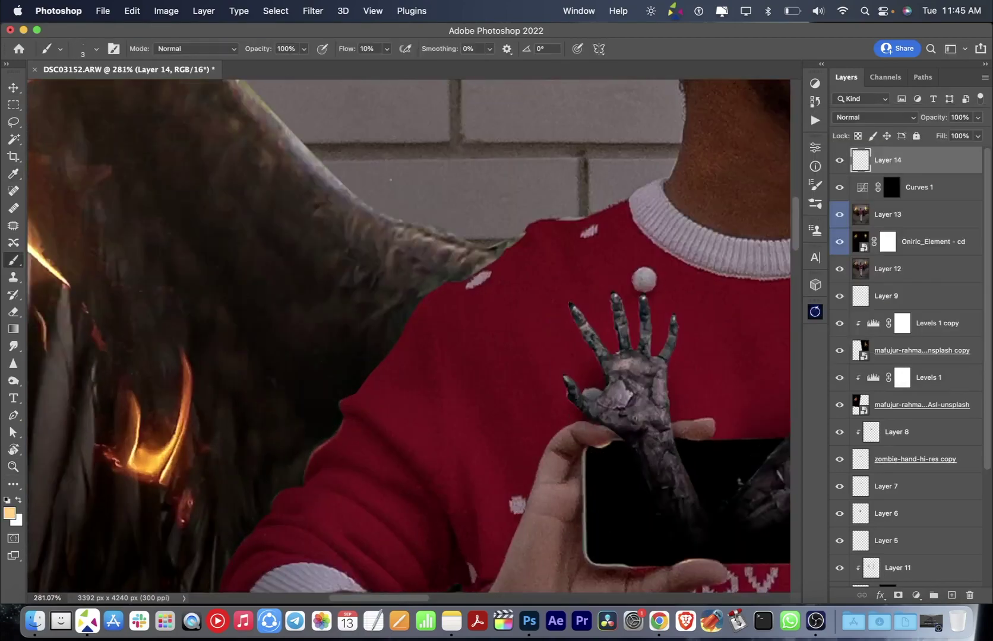
{"action": "key", "text": "shift+0"}
{"action": "left_click_drag", "start_coordinate": [306, 486], "coordinate": [335, 440]}
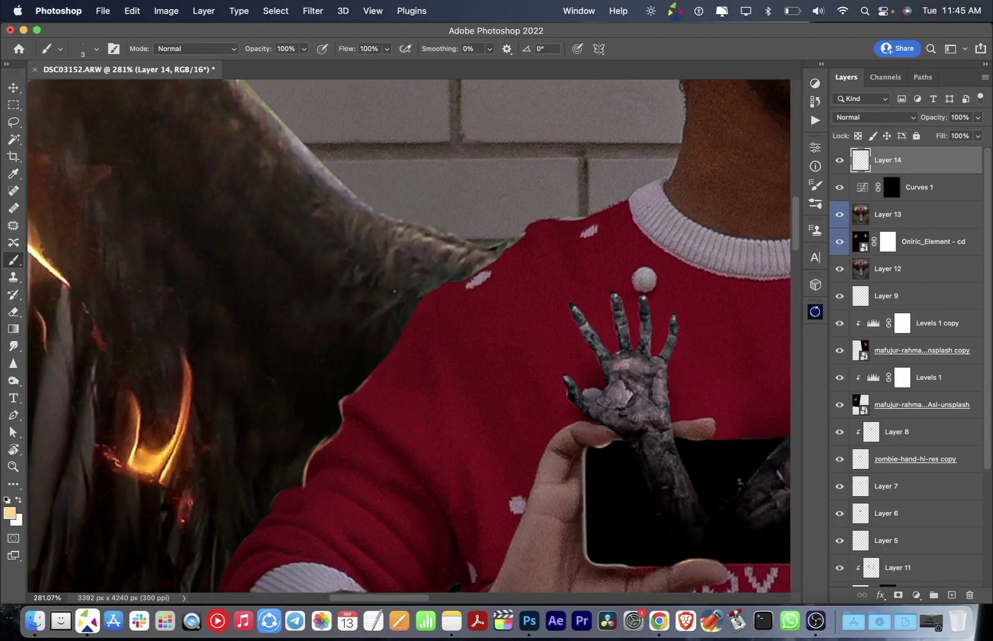
{"action": "scroll", "coordinate": [394, 291], "scroll_direction": "down", "scroll_amount": 10}
{"action": "scroll", "coordinate": [348, 360], "scroll_direction": "up", "scroll_amount": 3}
{"action": "key", "text": "e"}
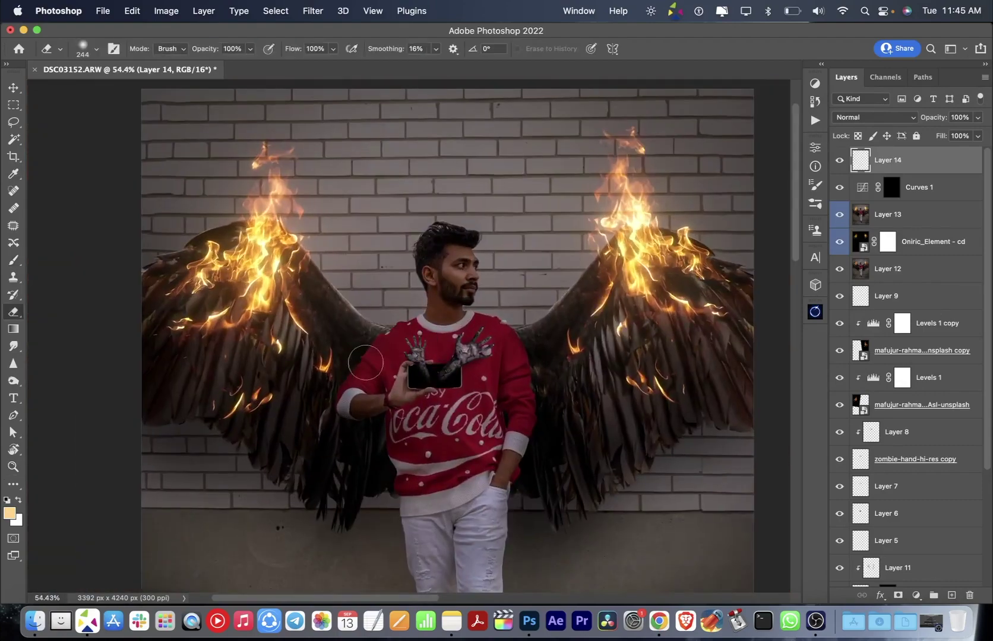
{"action": "left_click_drag", "start_coordinate": [843, 164], "coordinate": [969, 595]}
{"action": "key", "text": "z"}
{"action": "scroll", "coordinate": [743, 414], "scroll_direction": "down", "scroll_amount": 3}
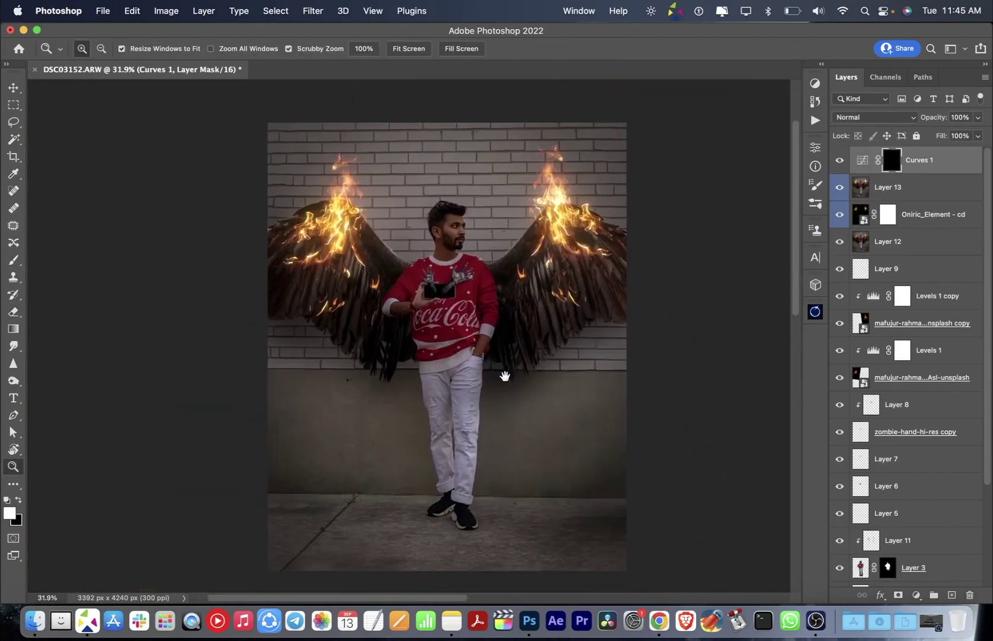
Add a new layer filled with 50% gray and set it to Overlay blending.
{"action": "scroll", "coordinate": [485, 225], "scroll_direction": "up", "scroll_amount": 5}
{"action": "left_click", "coordinate": [951, 595]}
{"action": "key", "text": "i"}
{"action": "key", "text": "shift+BackSpace"}
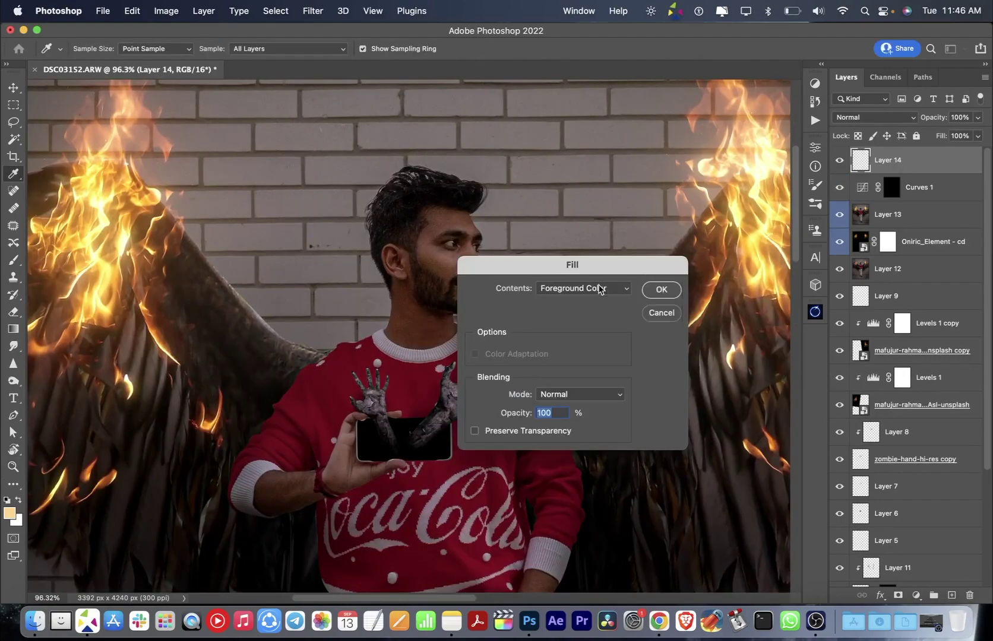
{"action": "left_click", "coordinate": [600, 289]}
{"action": "left_click", "coordinate": [570, 404]}
{"action": "key", "text": "Return"}
{"action": "key", "text": "shift+alt+o"}
Set up a large white brush at 10% flow for dodging on the gray layer.
{"action": "scroll", "coordinate": [398, 253], "scroll_direction": "up", "scroll_amount": 3}
{"action": "key", "text": "b"}
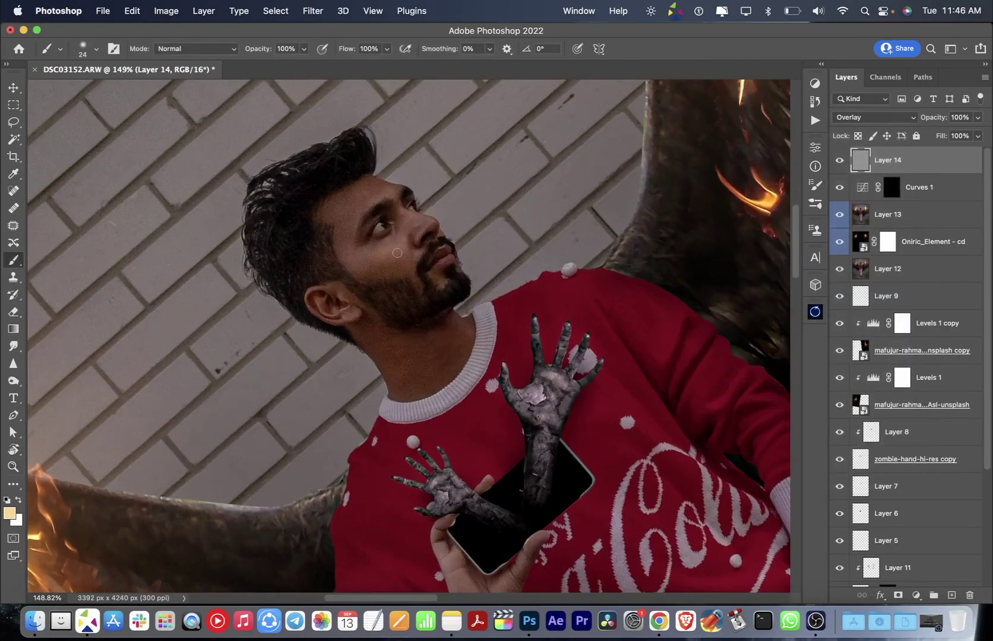
{"action": "key", "text": "shift+1"}
{"action": "key", "text": "d"}
{"action": "key", "text": "x"}
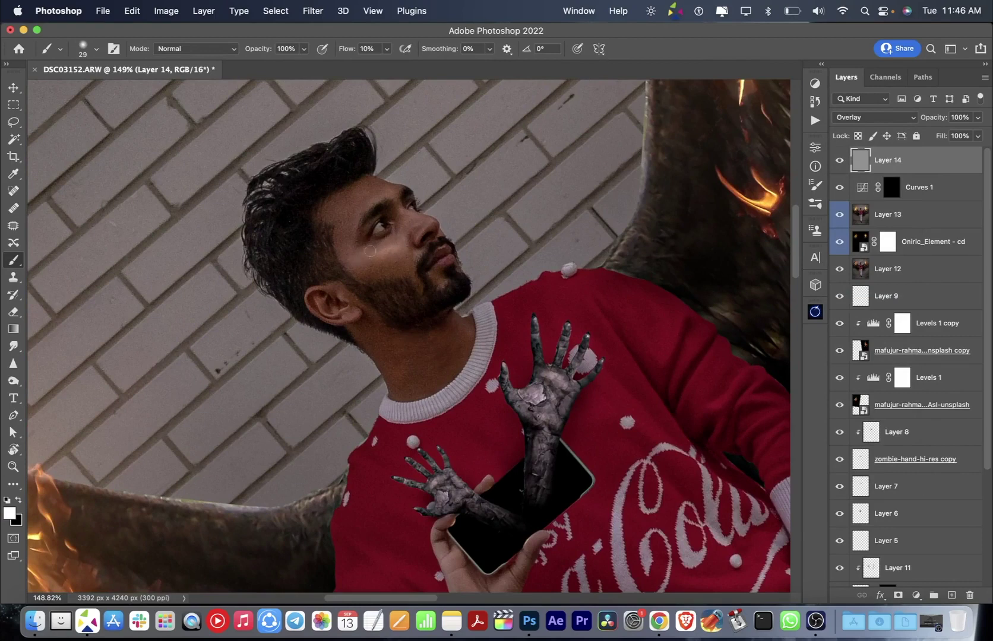
{"action": "key", "text": "bracketright"}
{"action": "key", "text": "bracketright"}
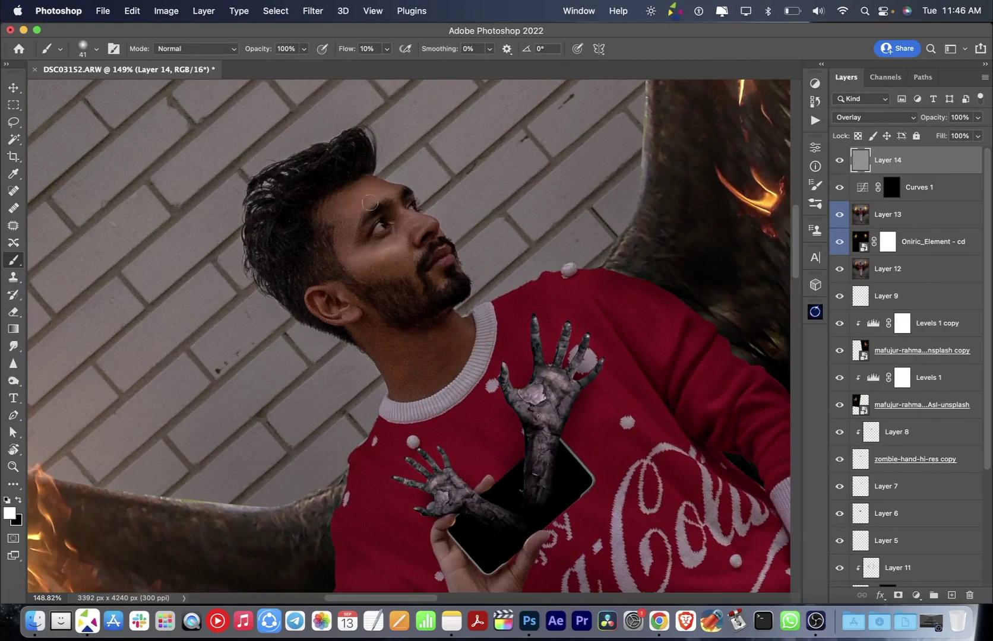
{"action": "key", "text": "bracketright"}
{"action": "key", "text": "bracketright"}
Shrink the brush, zoom out, and straighten the canvas rotation to view the whole figure.
{"action": "left_click_drag", "start_coordinate": [432, 223], "coordinate": [421, 218]}
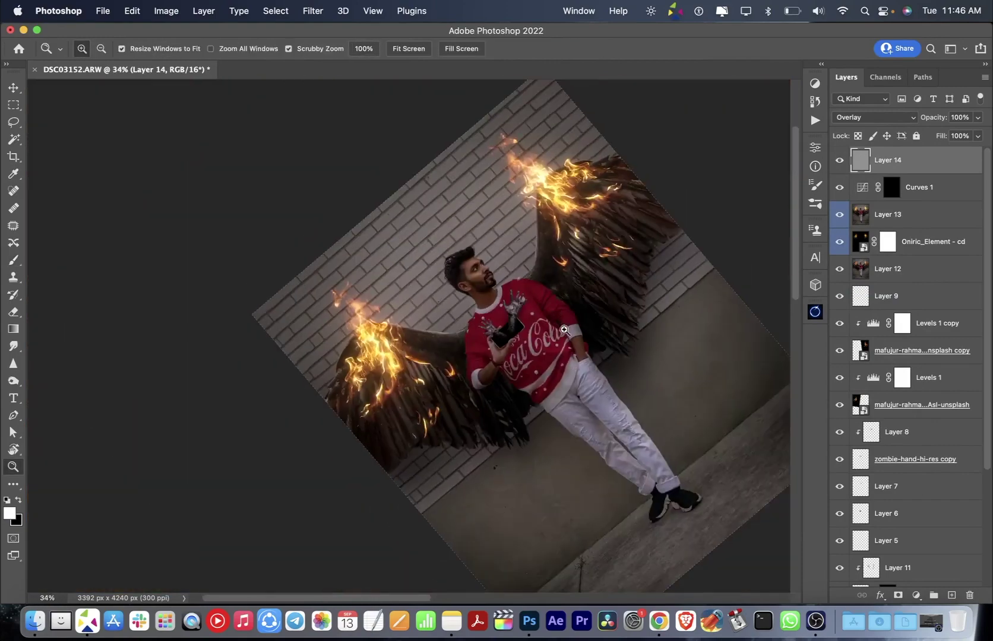
{"action": "left_click_drag", "start_coordinate": [383, 233], "coordinate": [411, 369]}
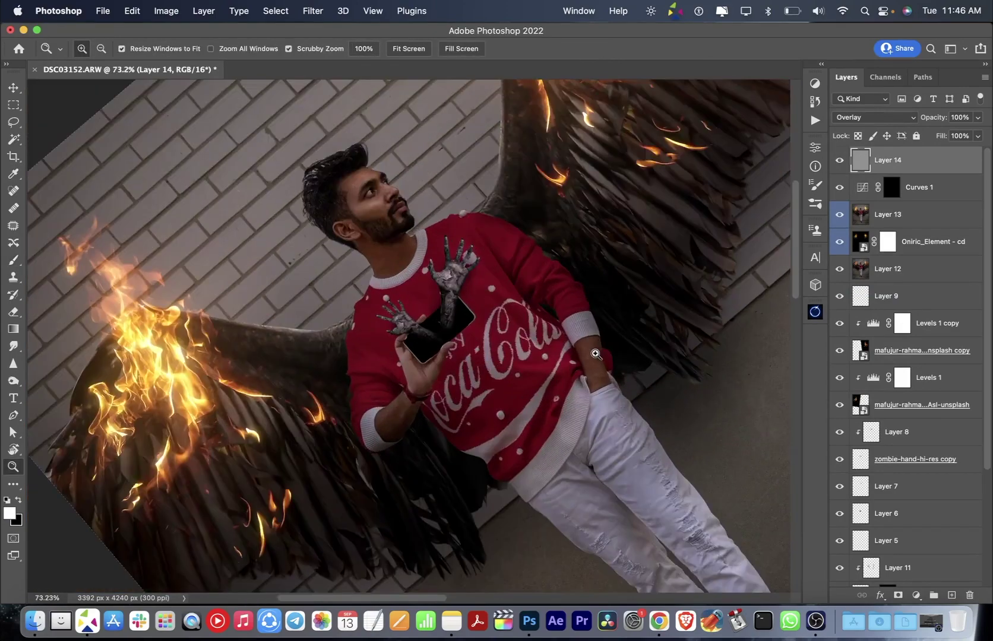
{"action": "key", "text": "z"}
{"action": "key", "text": "r"}
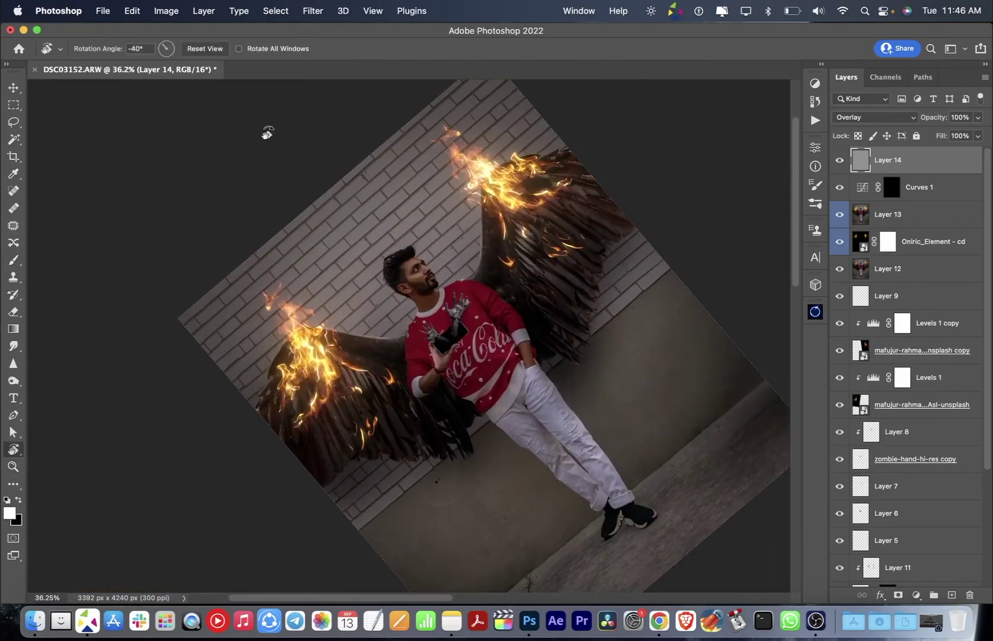
{"action": "key", "text": "Escape"}
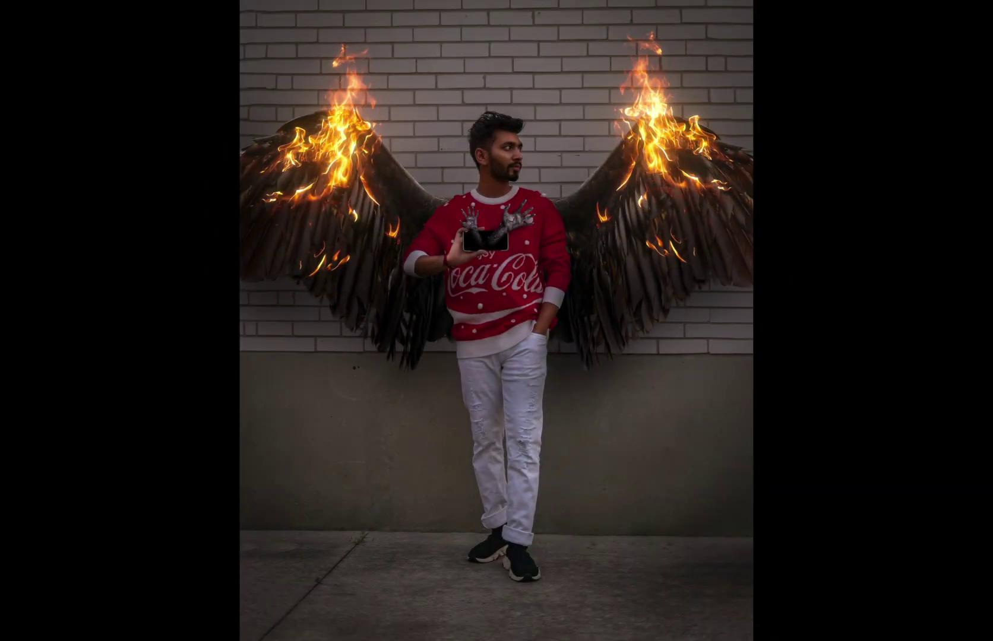